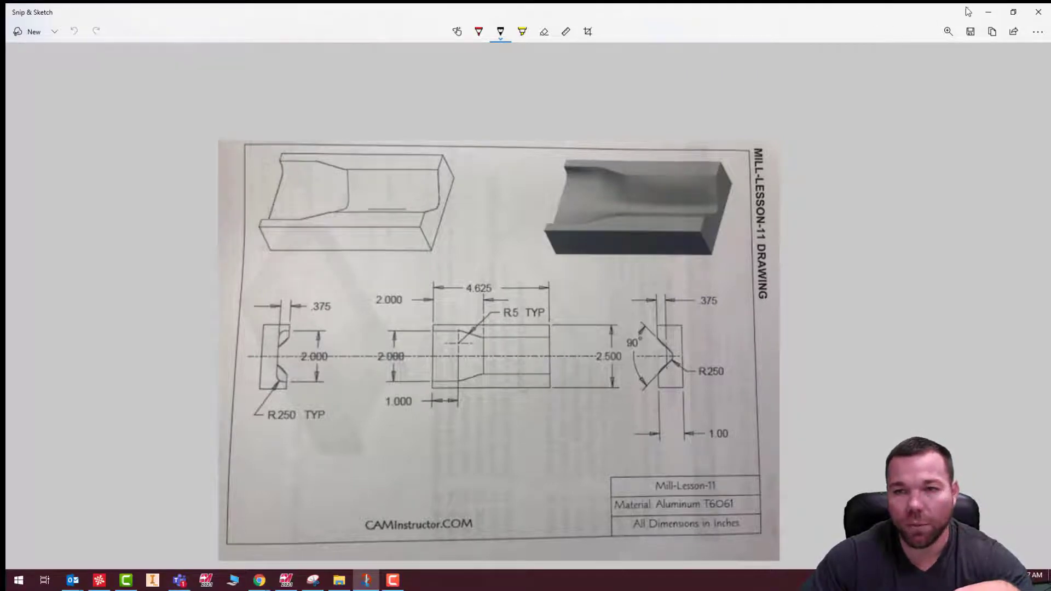
Step: Minimize the part drawing and set Mastercam to the Right (WCS) view for wireframe drawing
left_click(988, 11)
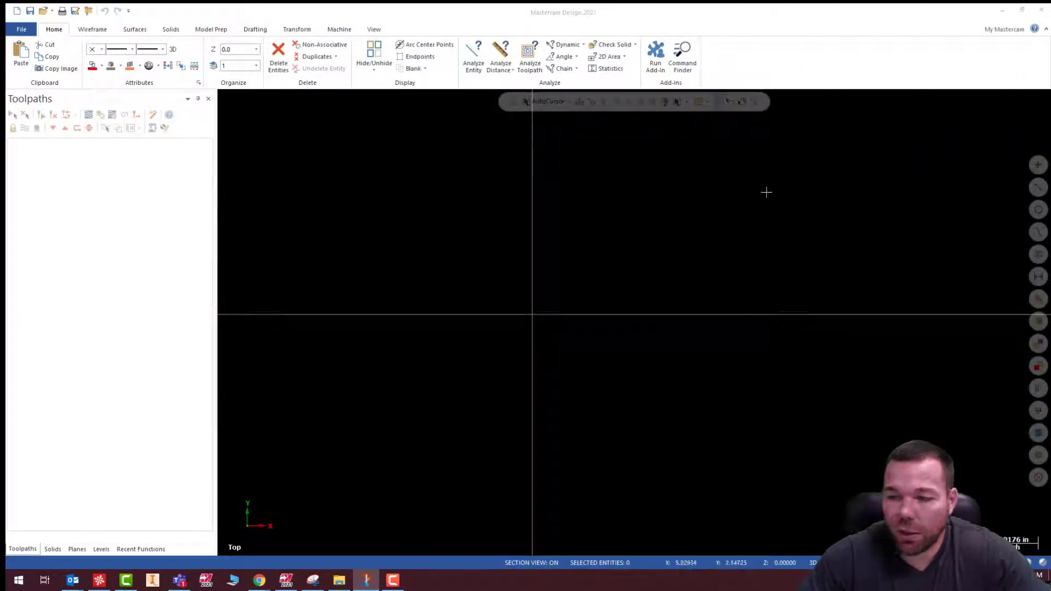
left_click(93, 30)
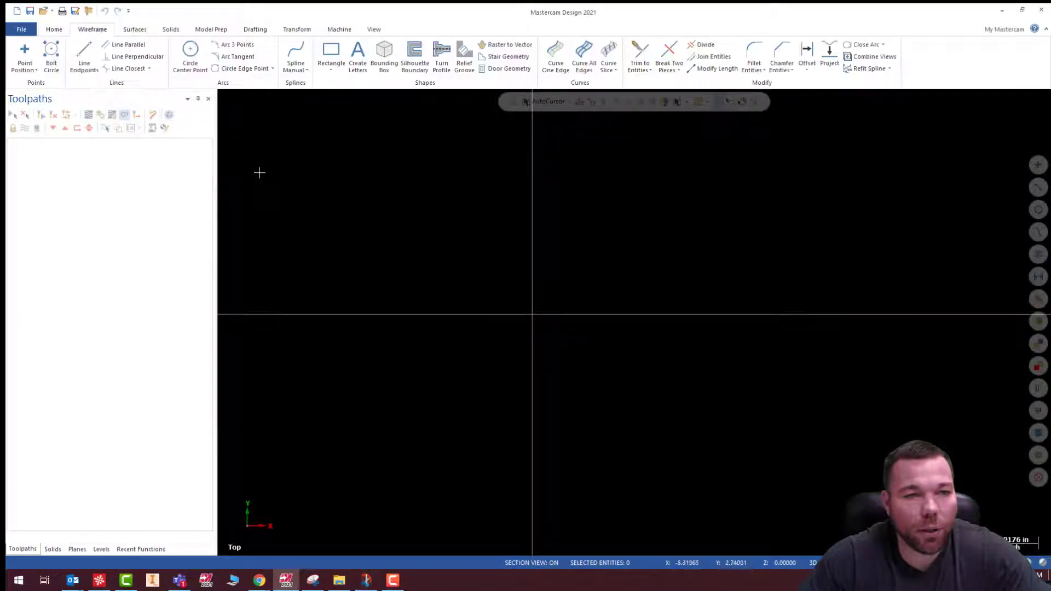
right_click(429, 218)
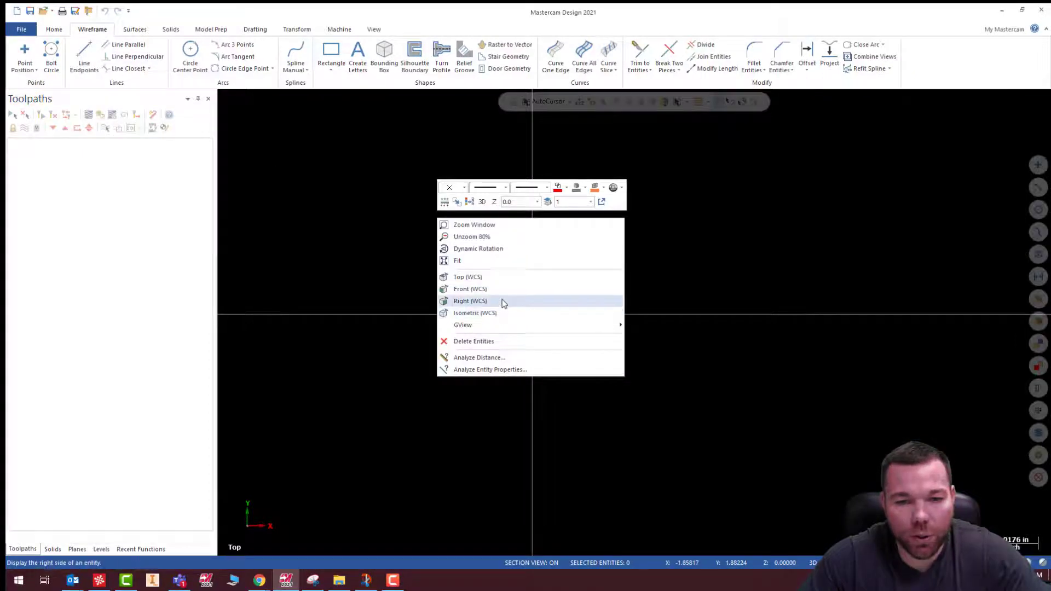
left_click(502, 301)
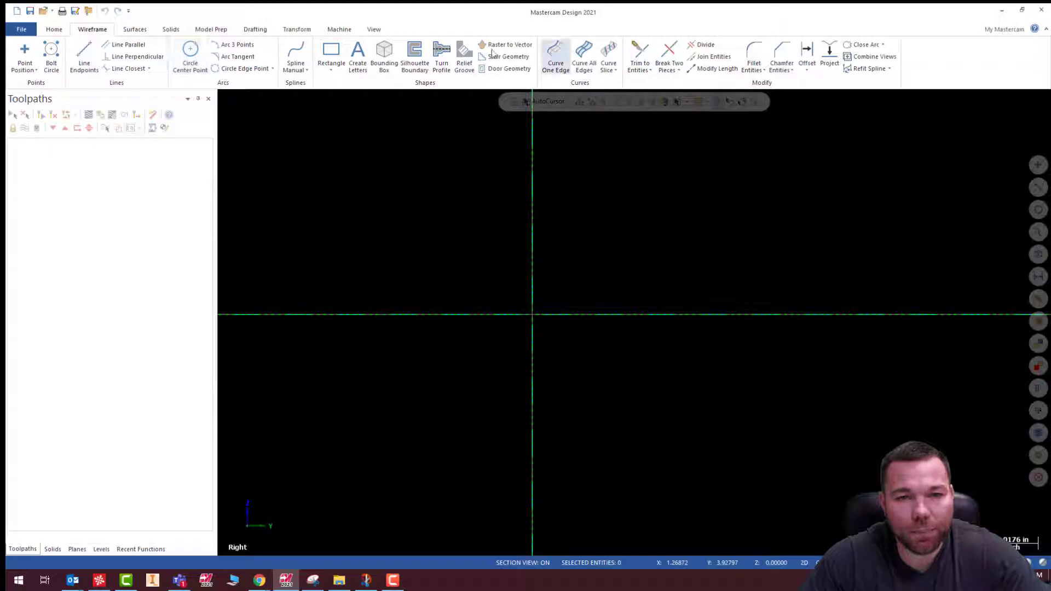
Step: Draw a center-point circle with a 0.25 radius, centered at 1.25 horizontally and 0.375 below the origin
left_click(190, 53)
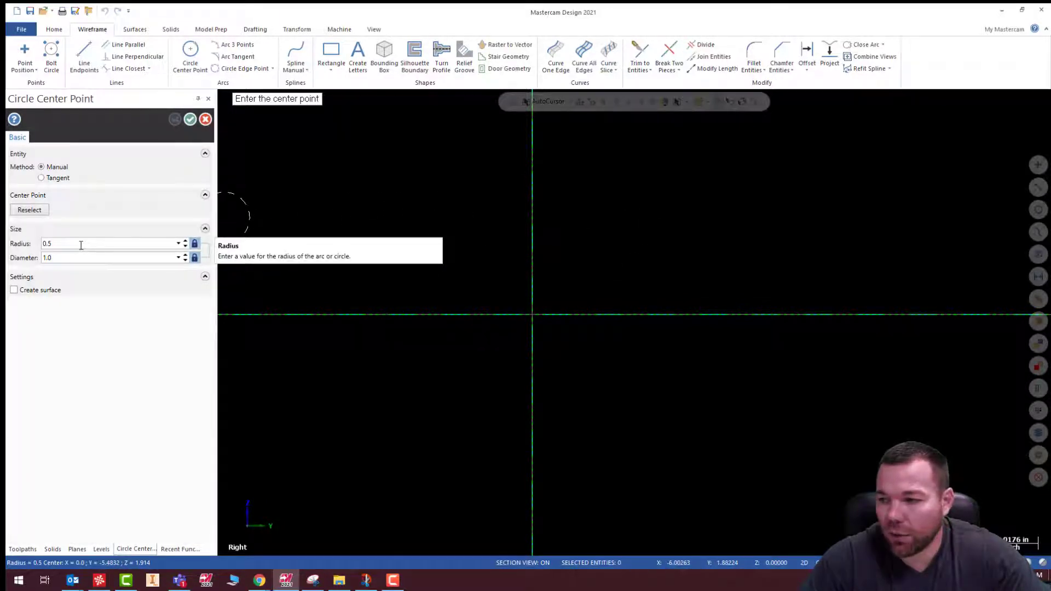
left_click(63, 244)
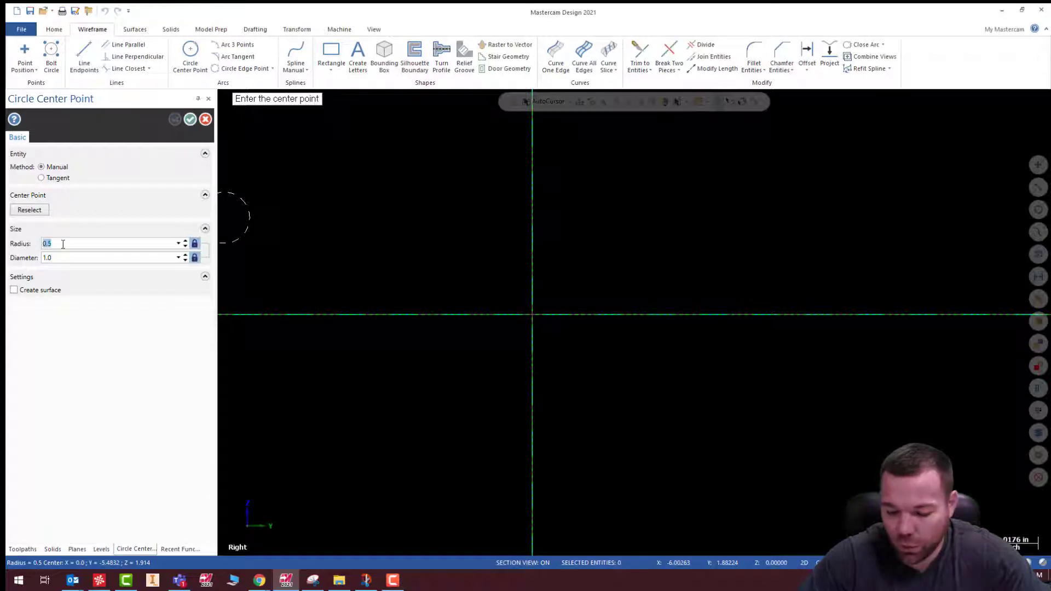
type(".25")
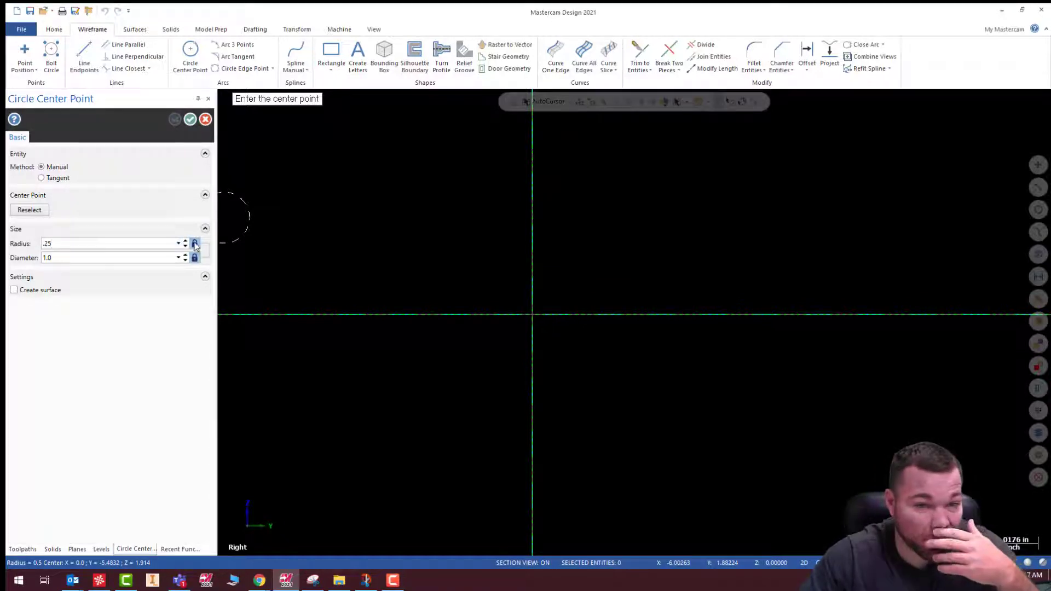
key("Return")
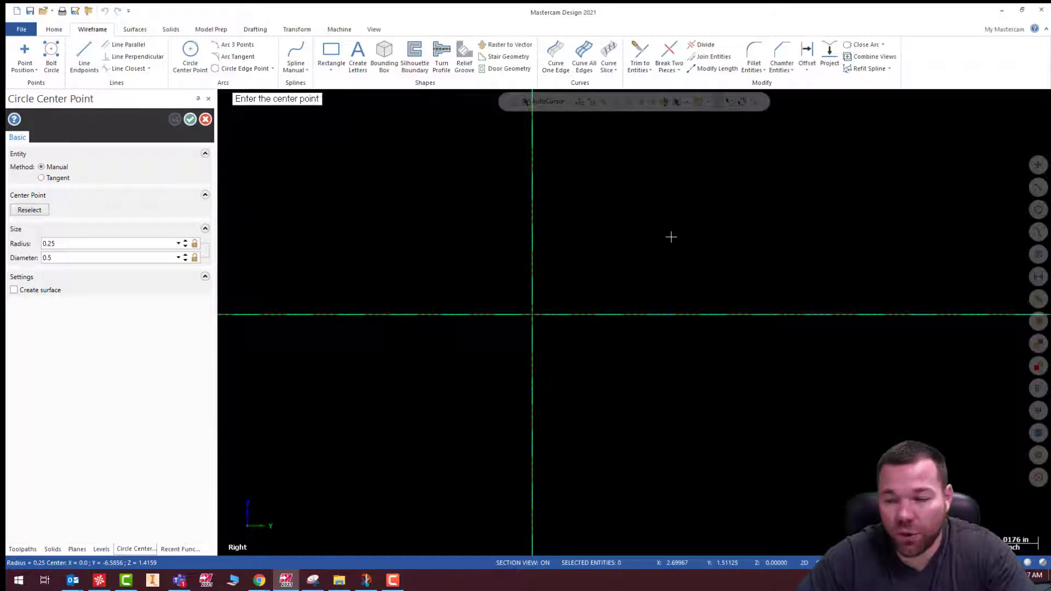
type("1.25")
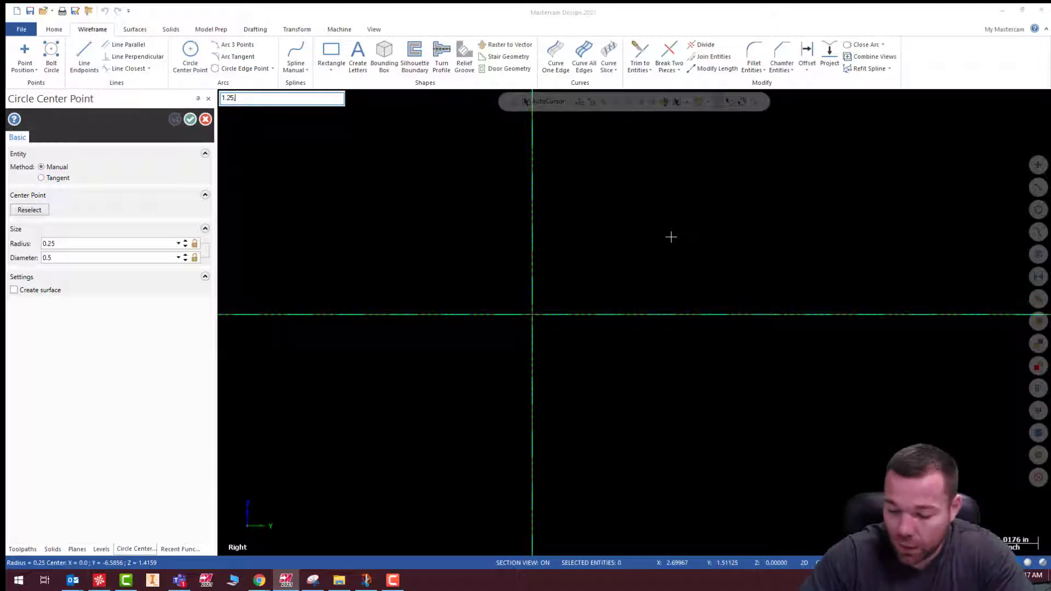
type(",-3")
key("Return")
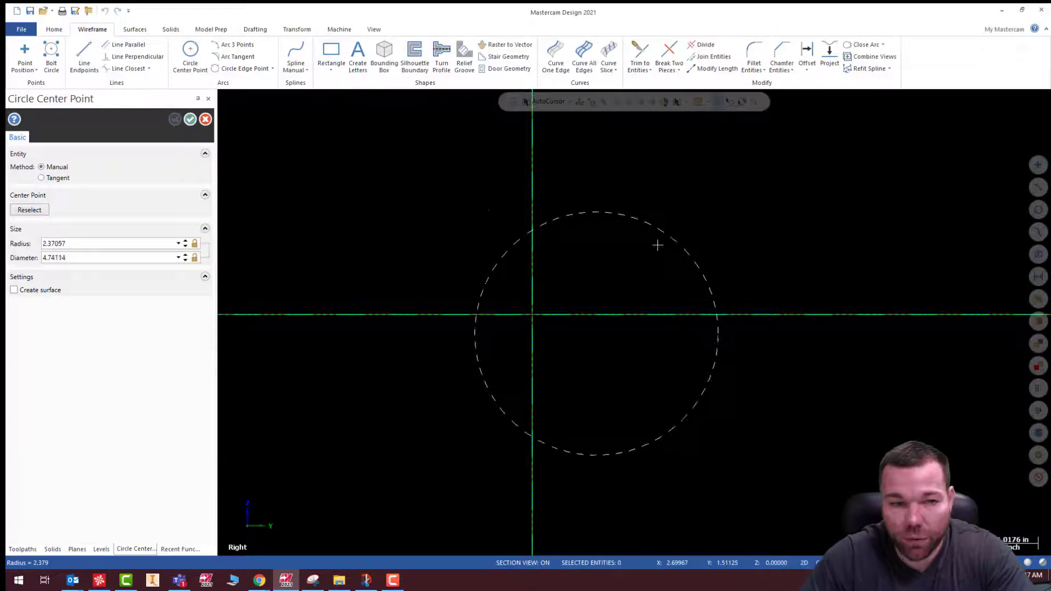
left_click(121, 245)
key("BackSpace")
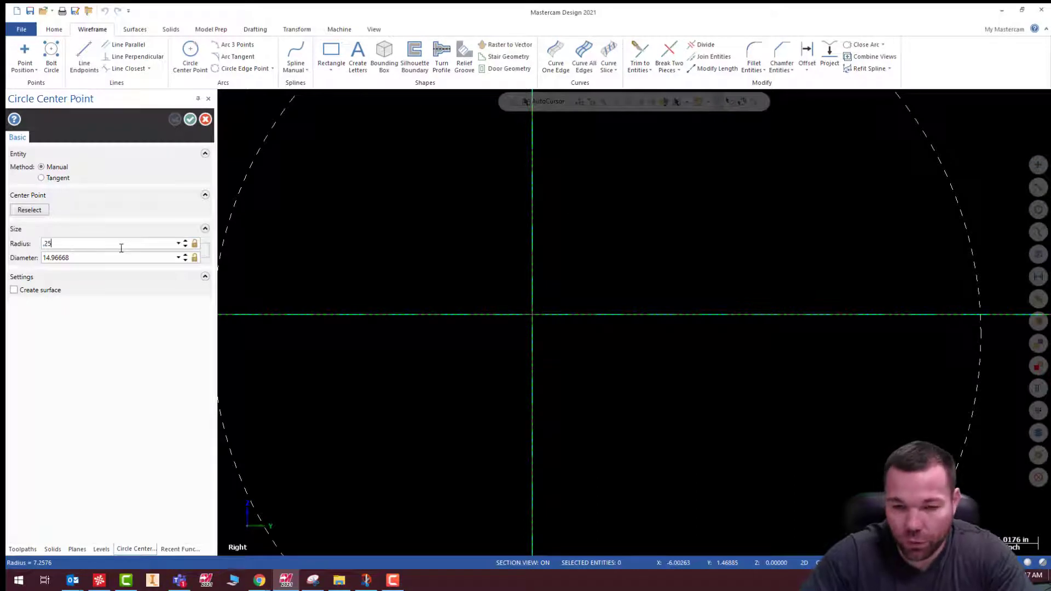
key("Return")
left_click(190, 120)
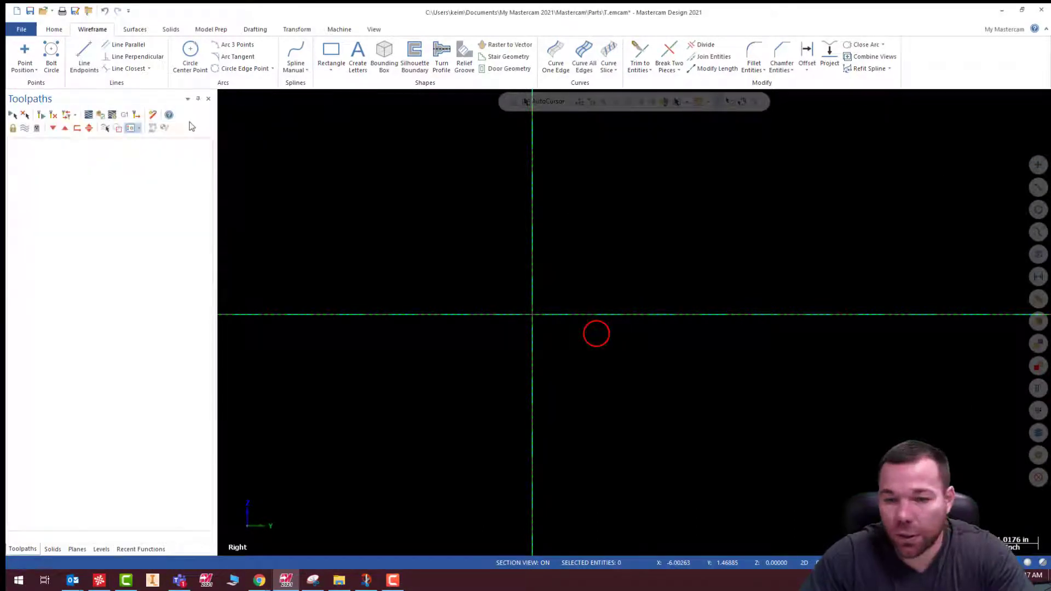
Step: Draw a line about 1.41 long at 135 degrees, tangent to the circle's lower-left side and running up past the horizontal axis
scroll(789, 294, "up", 2)
scroll(690, 276, "down", 1)
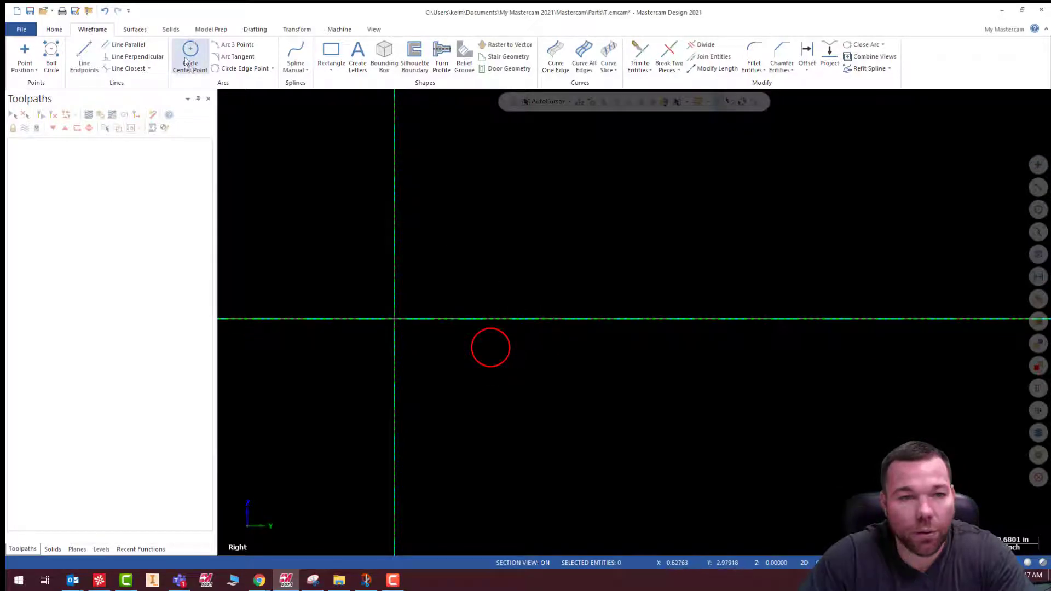
left_click(84, 55)
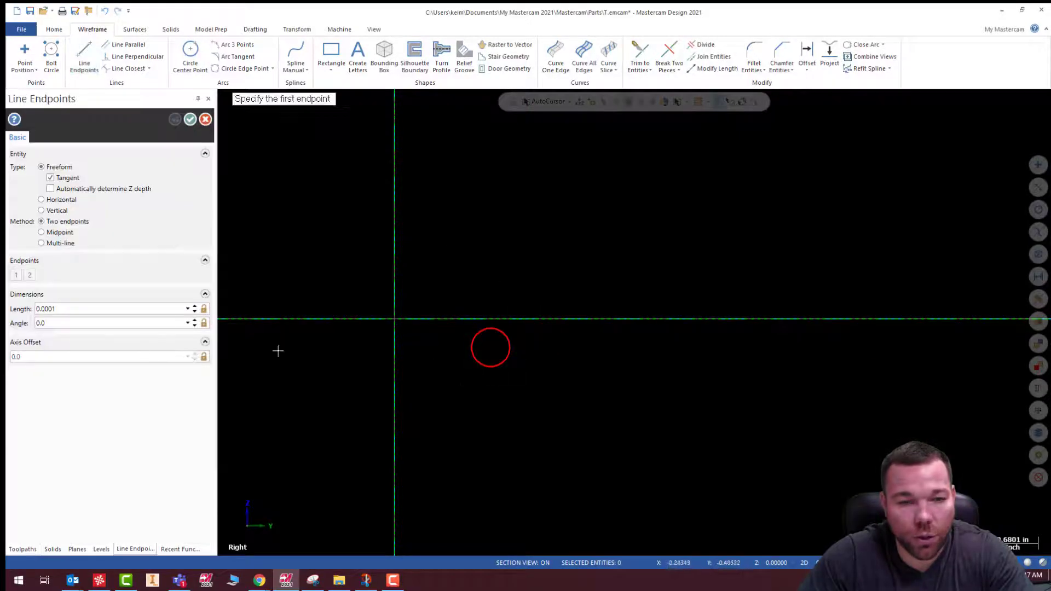
left_click(91, 324)
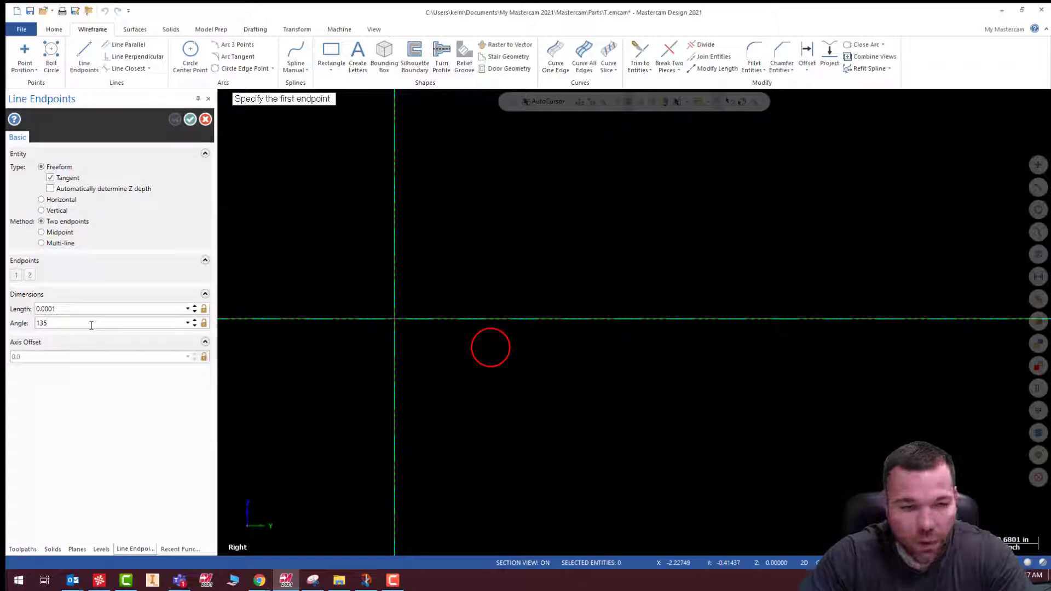
left_click(476, 361)
left_click(401, 285)
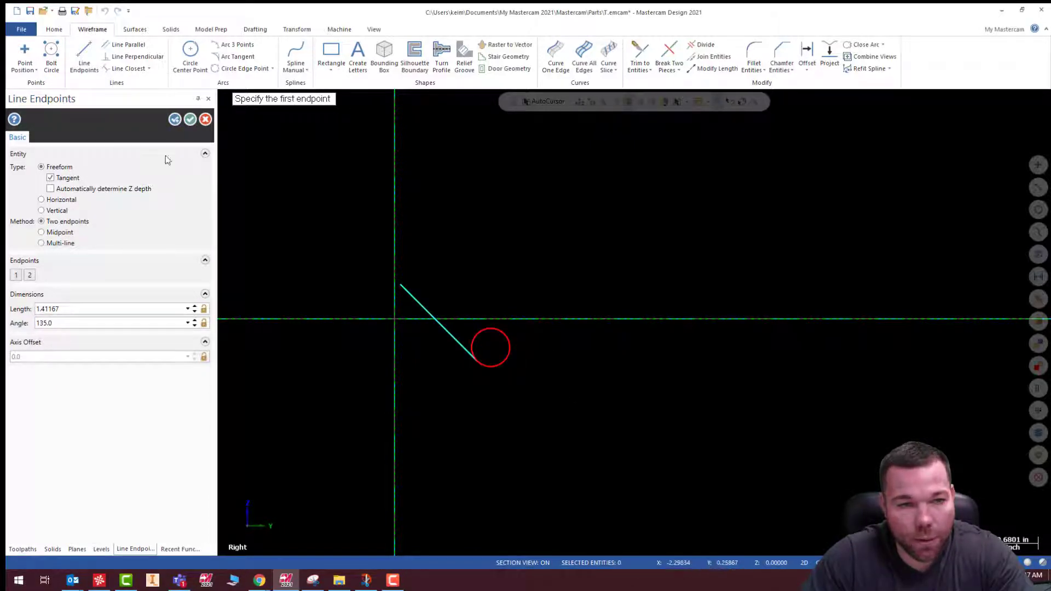
left_click(174, 119)
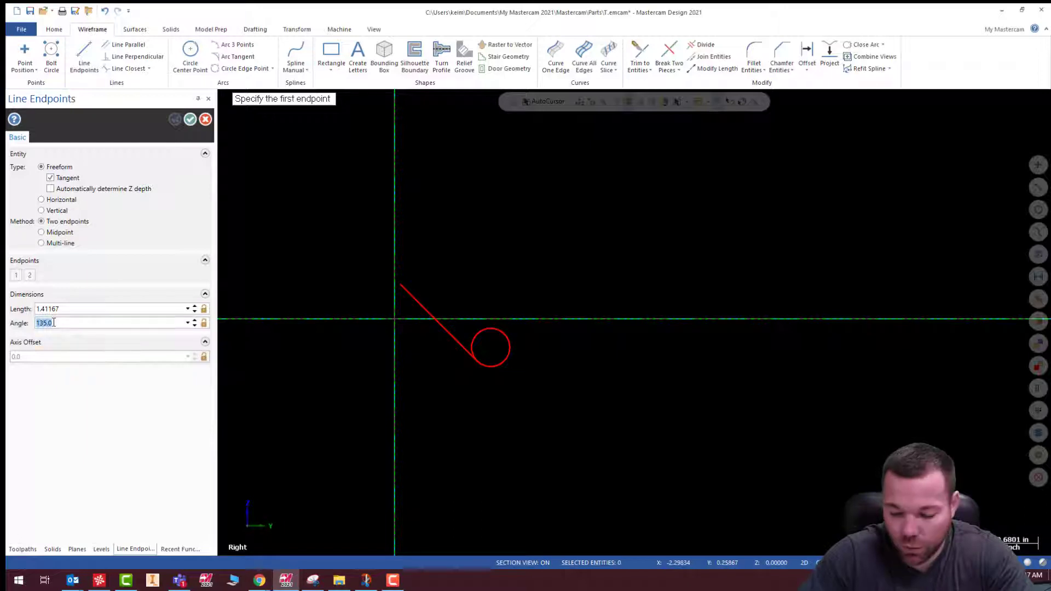
Step: Draw a line about 1.5 long at 45 degrees, tangent to the circle's lower-right side and running up past the horizontal axis
type("45")
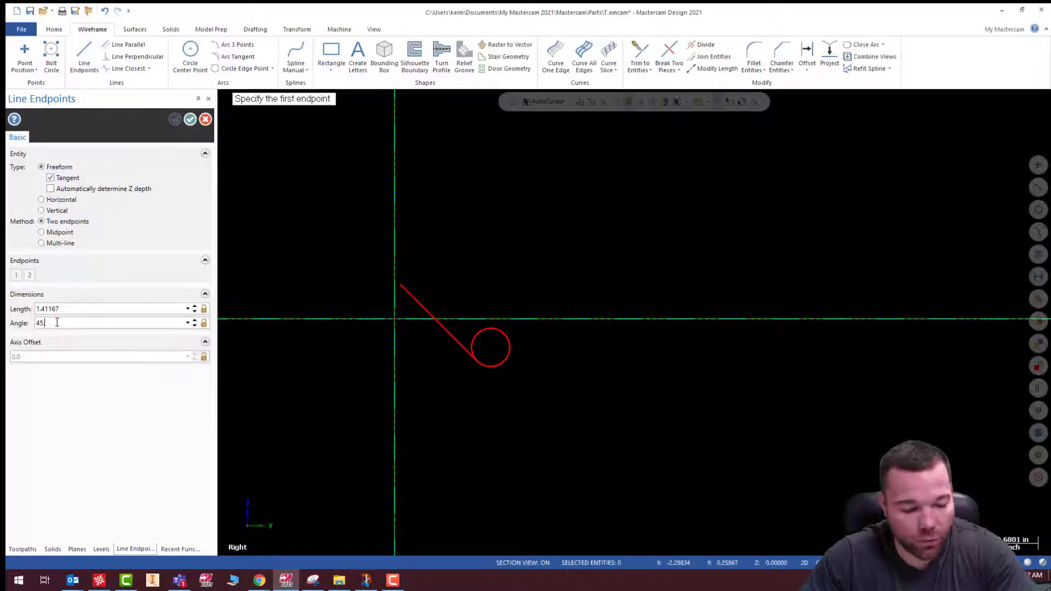
left_click(509, 353)
left_click(586, 280)
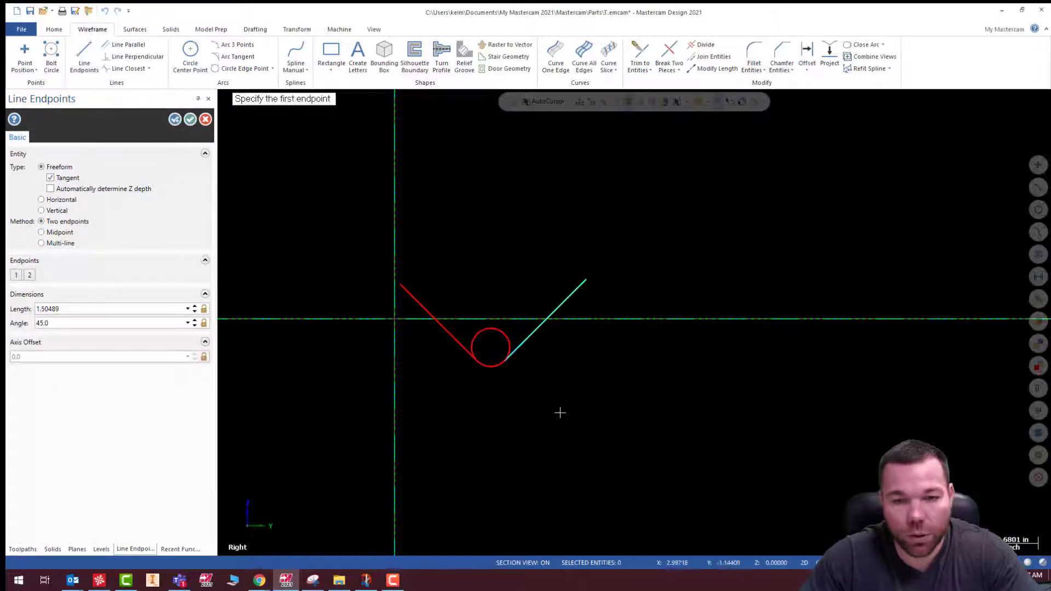
left_click(190, 120)
Step: Draw a horizontal line from the origin along the axis, crossing both angled lines
left_click(85, 54)
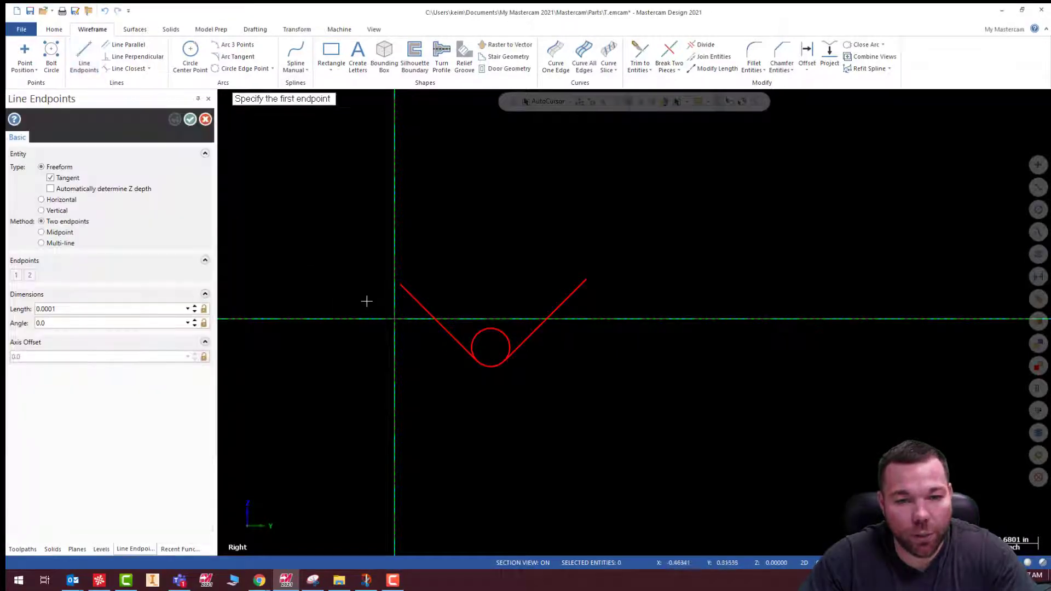
left_click(393, 320)
left_click(604, 319)
key("Escape")
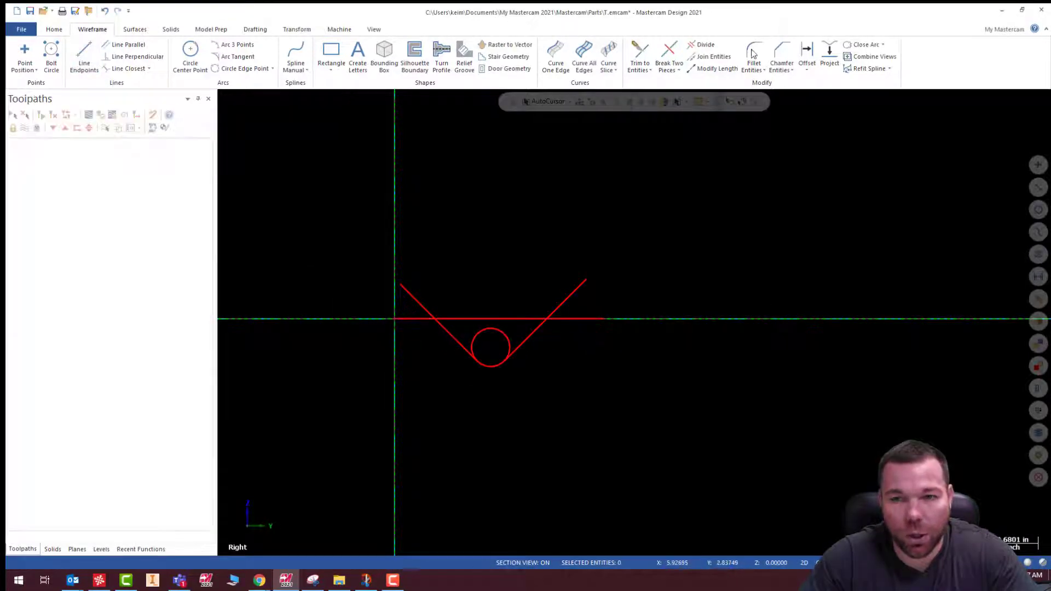
Step: Trim the ends of both angled lines that extend above the horizontal line with Divide
left_click(702, 44)
left_click(572, 293)
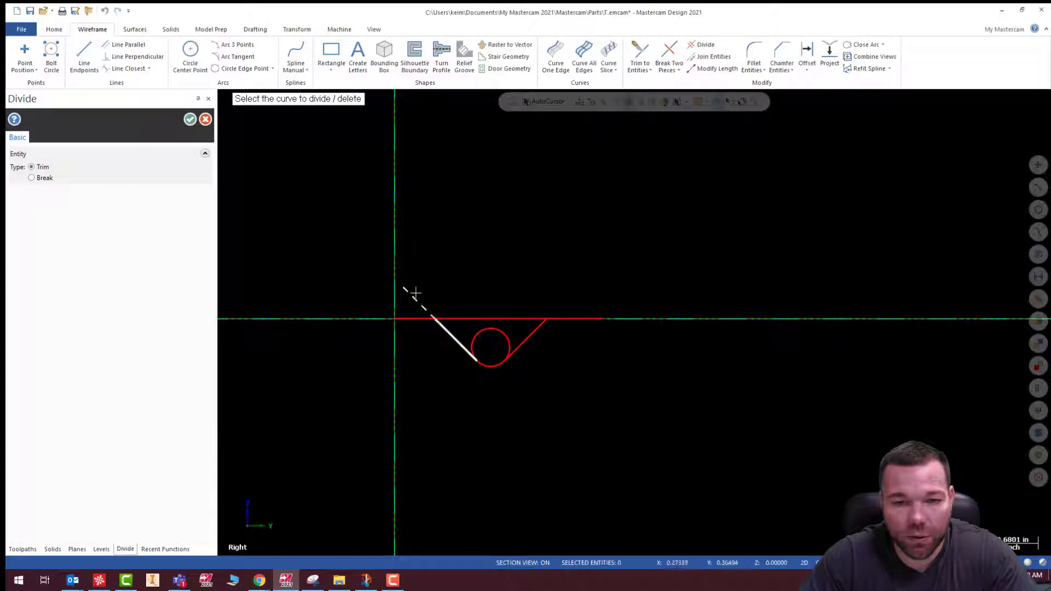
left_click(413, 297)
Step: Trim the circle down to the bottom arc between the two angled lines and delete the horizontal line
left_click(508, 352)
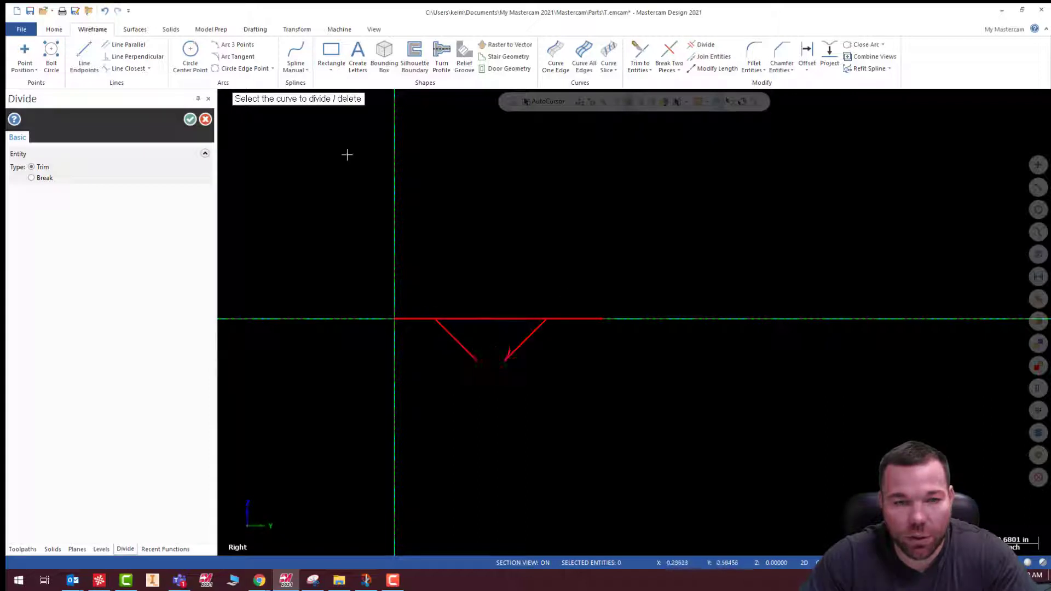
left_click(104, 10)
scroll(518, 350, "up", 5)
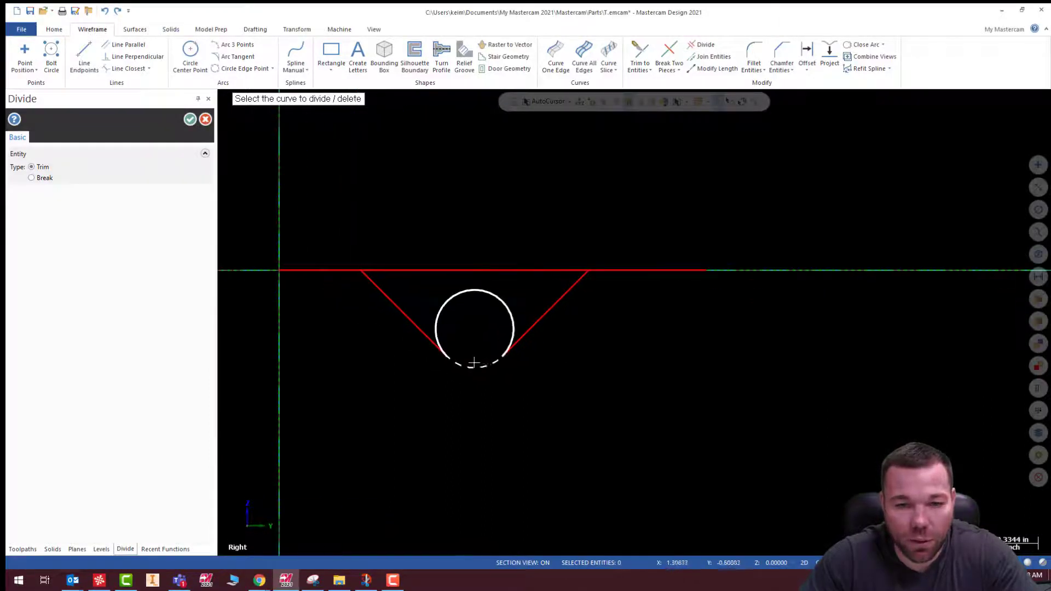
left_click(527, 330)
left_click(527, 298)
left_click(190, 120)
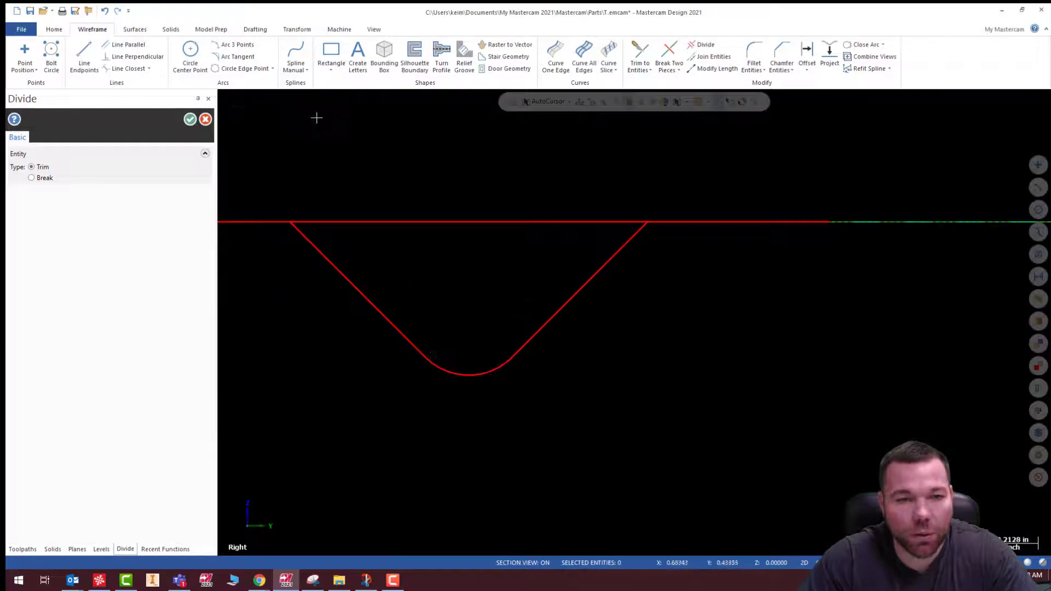
left_click(480, 222)
key("Delete")
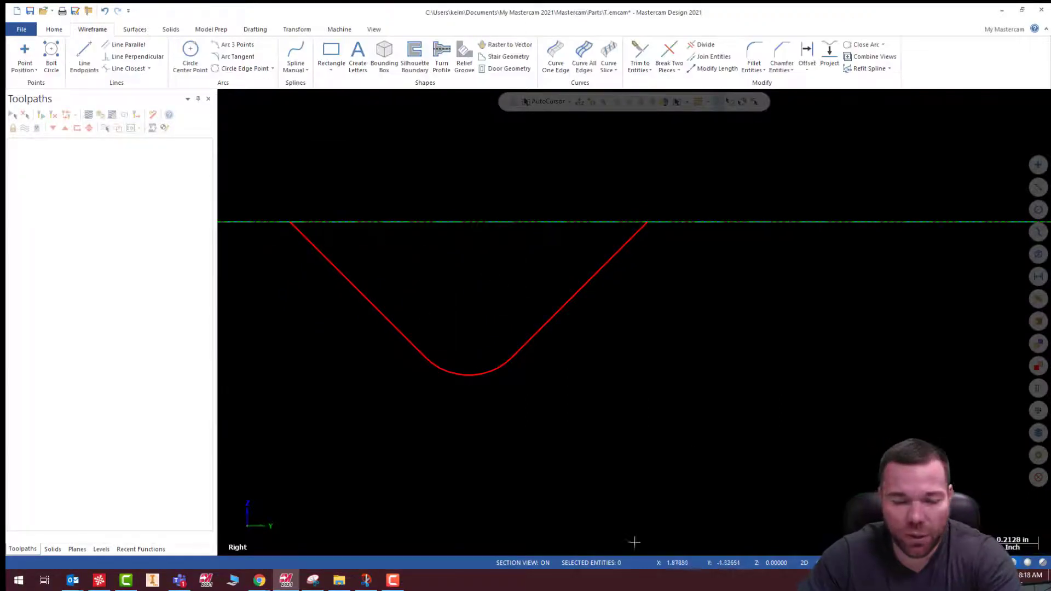
Step: Set the construction Z depth to -4.625 for the profile at the other end of the part
scroll(644, 398, "down", 3)
scroll(572, 453, "down", 2)
scroll(575, 391, "up", 3)
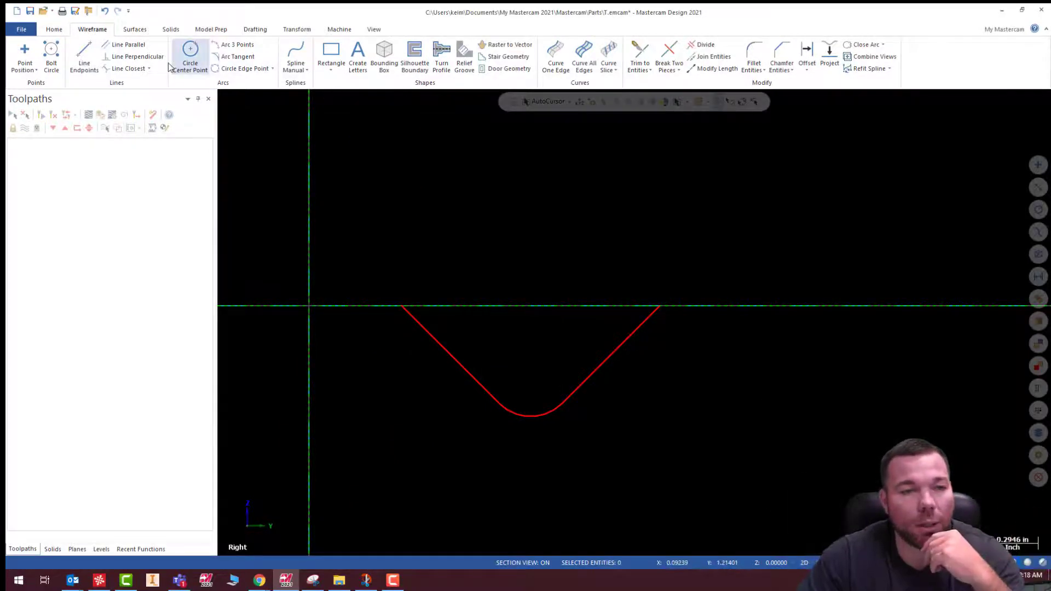
left_click(54, 29)
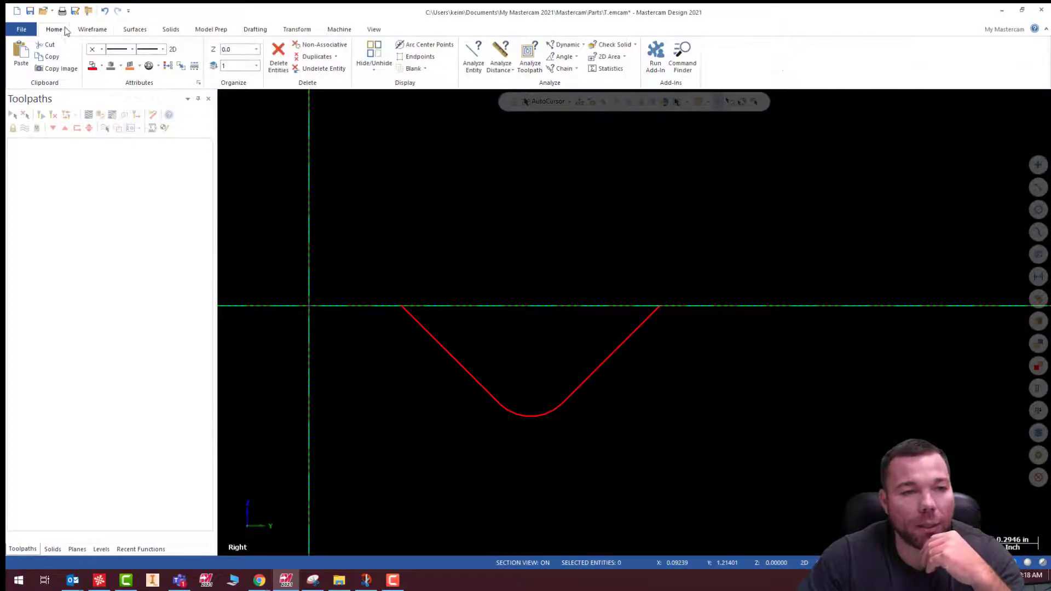
left_click(256, 49)
left_click(236, 63)
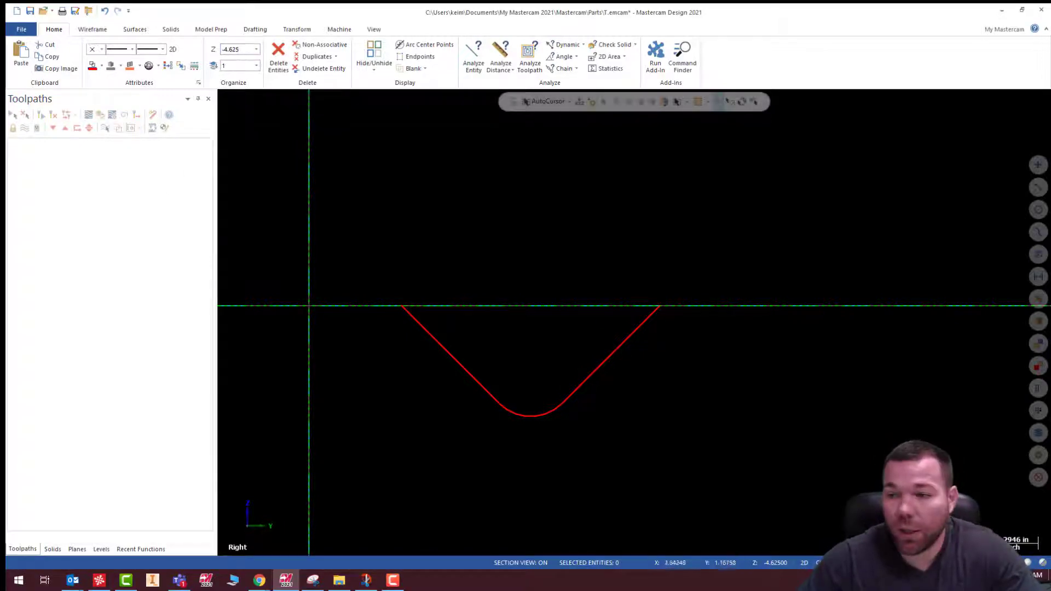
Step: Draw a center-anchored rectangle 2.0 wide and 0.75 high, centered on the horizontal axis at 1.25
left_click(99, 30)
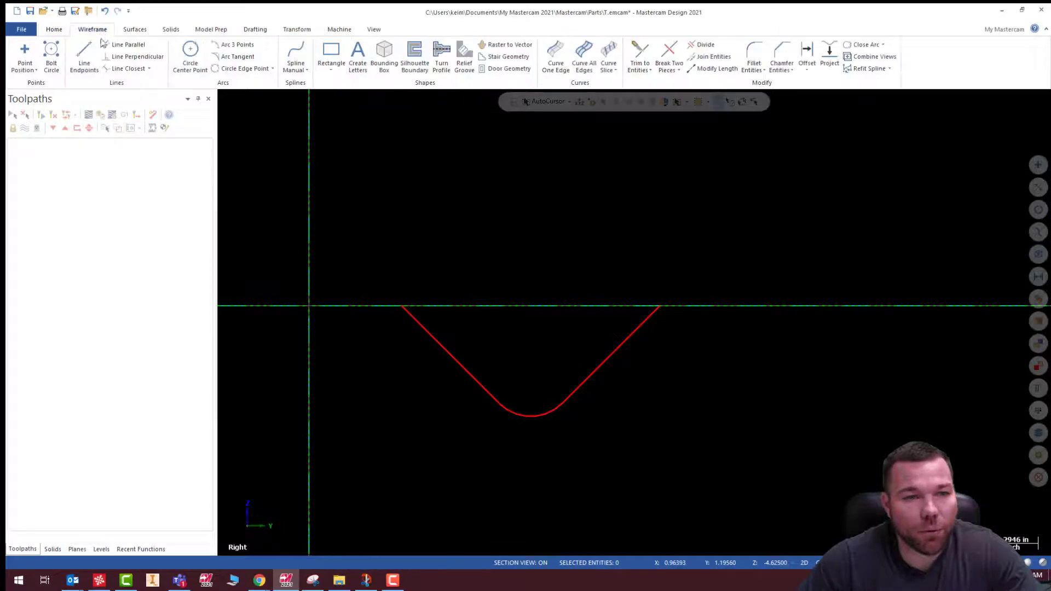
left_click(331, 55)
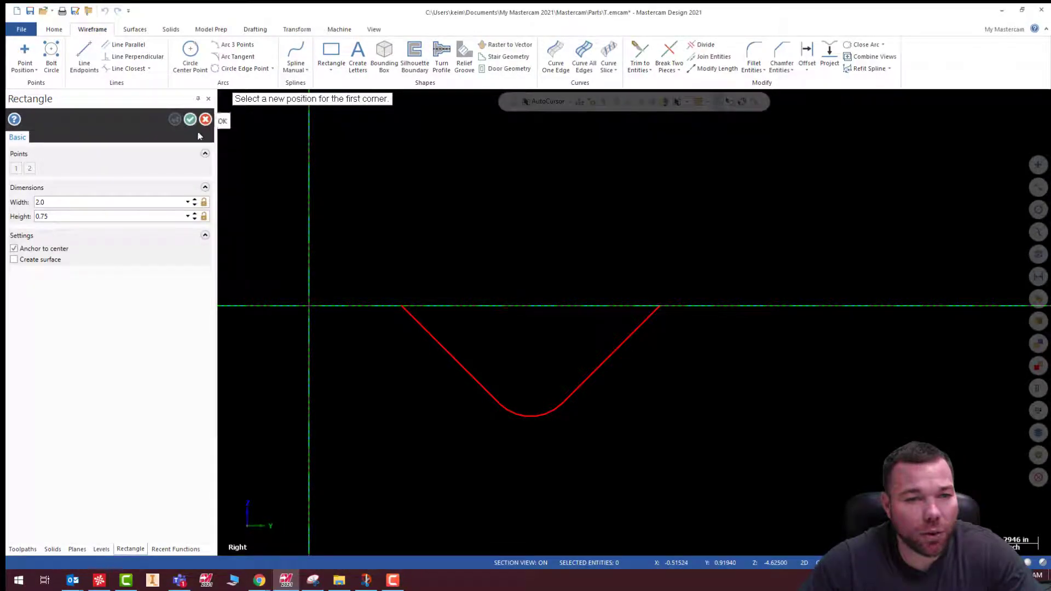
type("1.25")
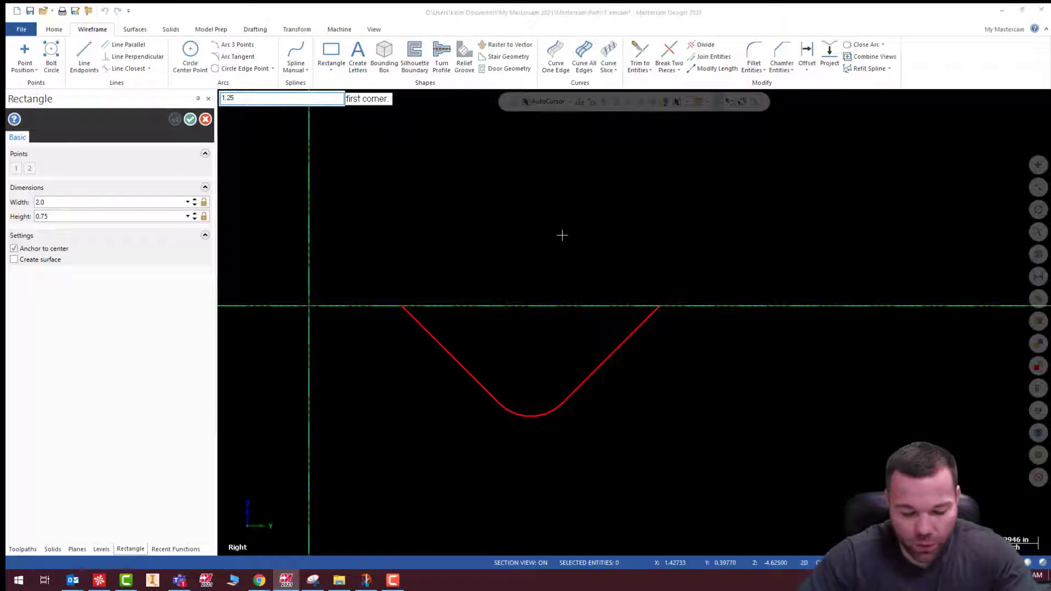
key("Return")
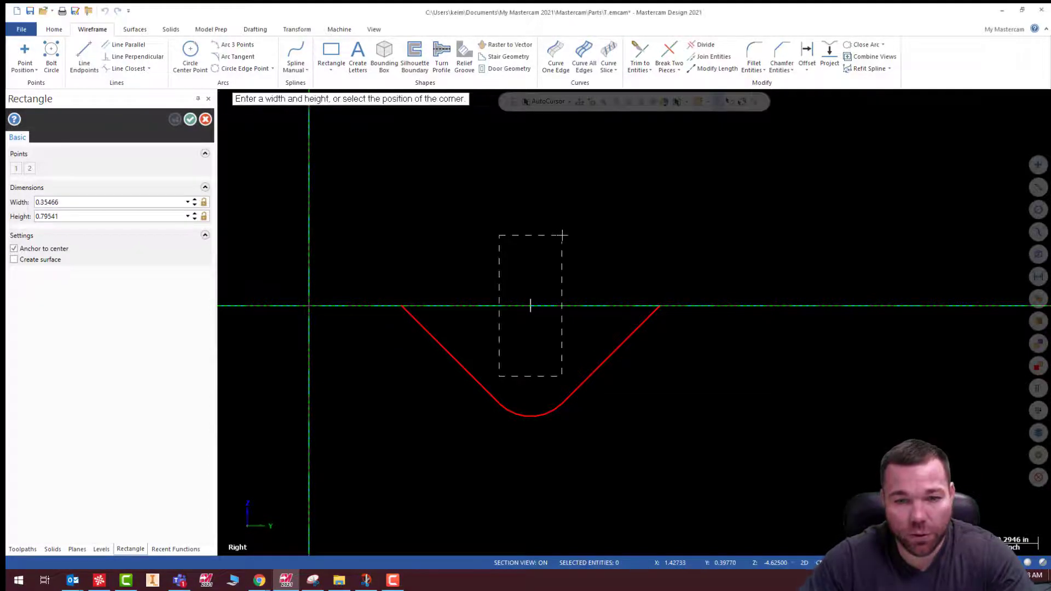
left_click(86, 202)
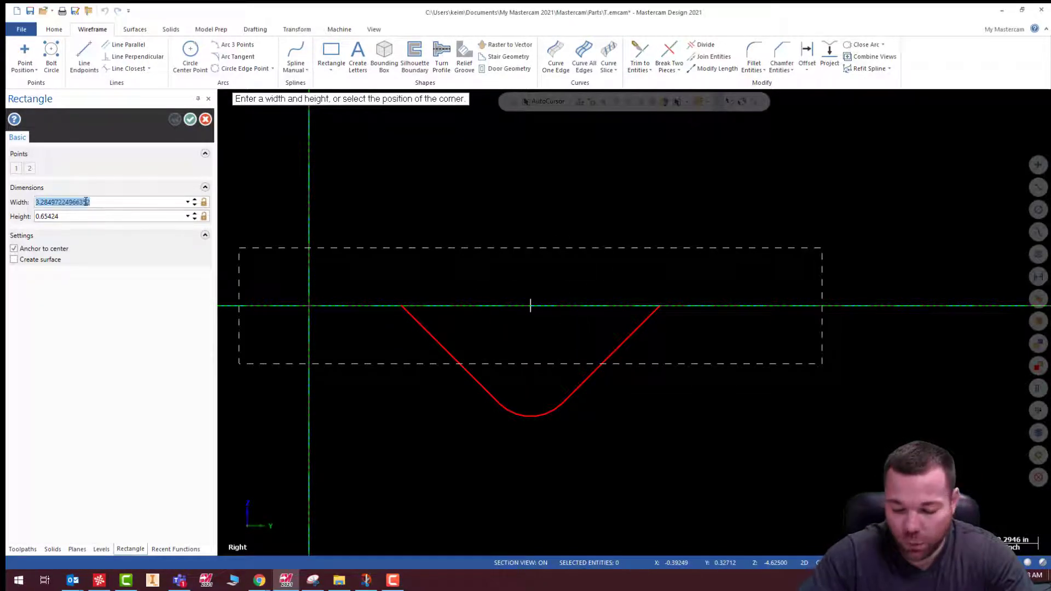
type("2.0")
key("Tab")
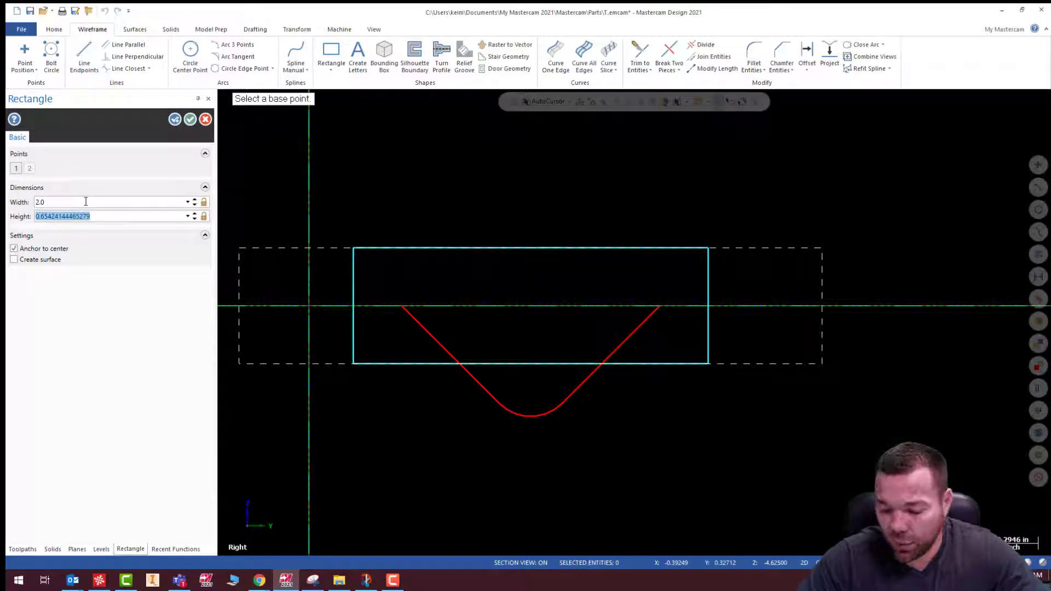
key("BackSpace")
type(".75")
key("Return")
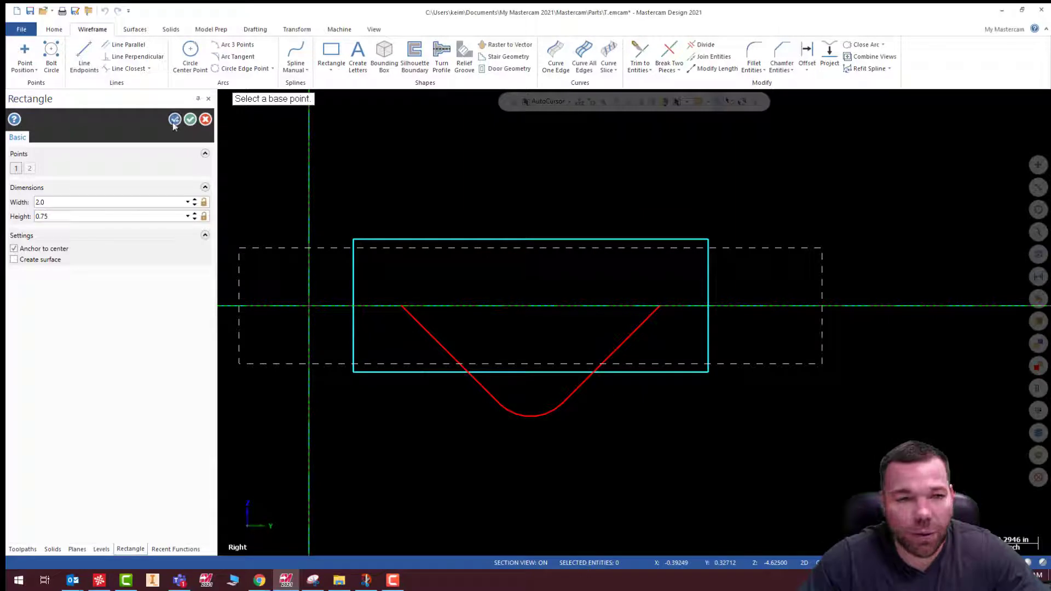
left_click(190, 120)
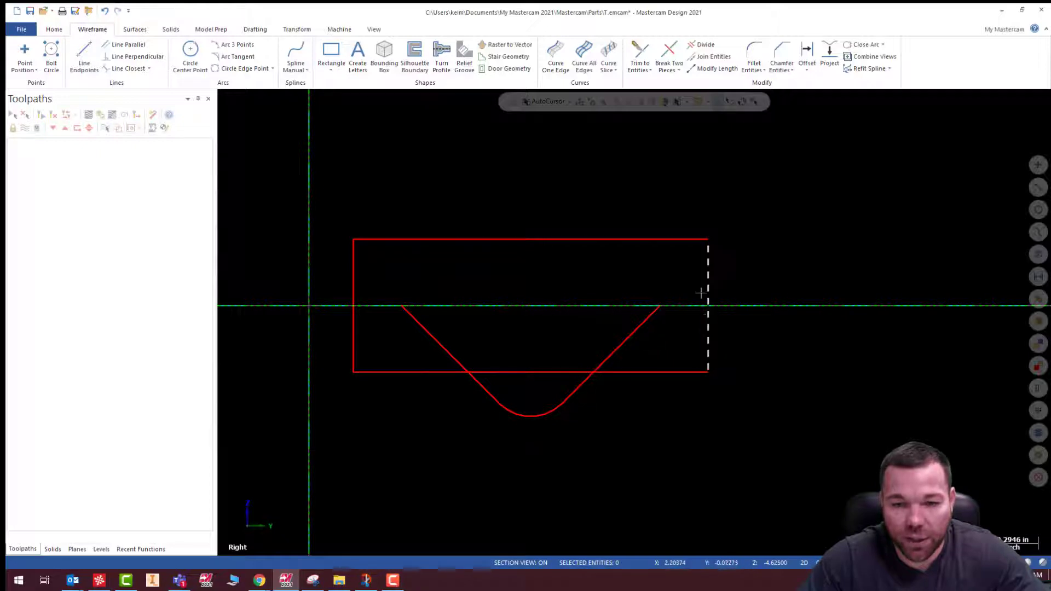
Step: Draw a horizontal line across the rectangle, joining the midpoints of its two vertical sides
left_click(85, 55)
left_click(353, 306)
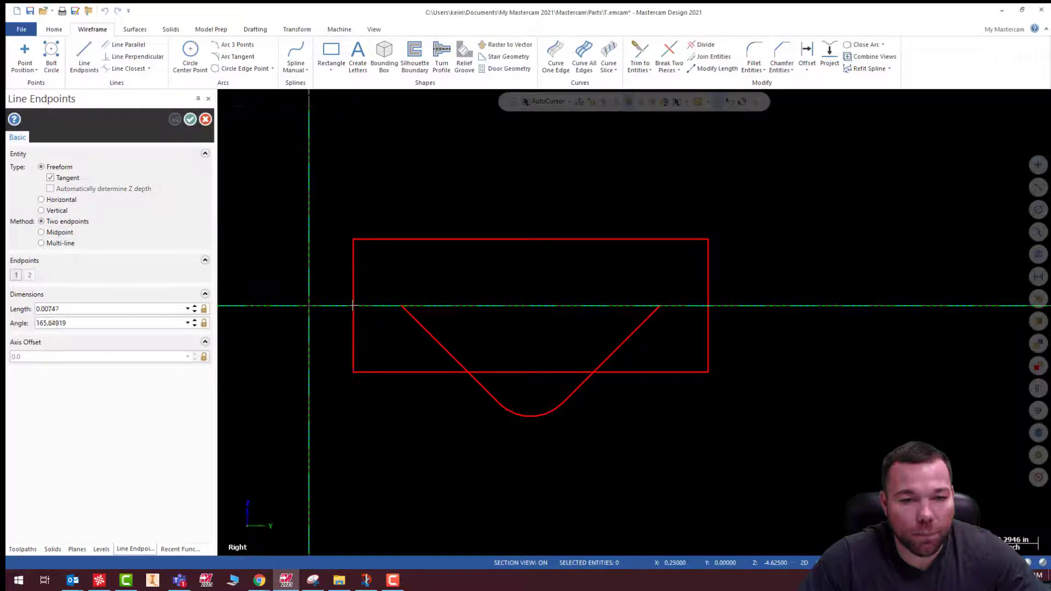
left_click(708, 306)
key("Escape")
Step: Trim away the rectangle's upper half with Divide and delete the horizontal line through its middle
left_click(702, 44)
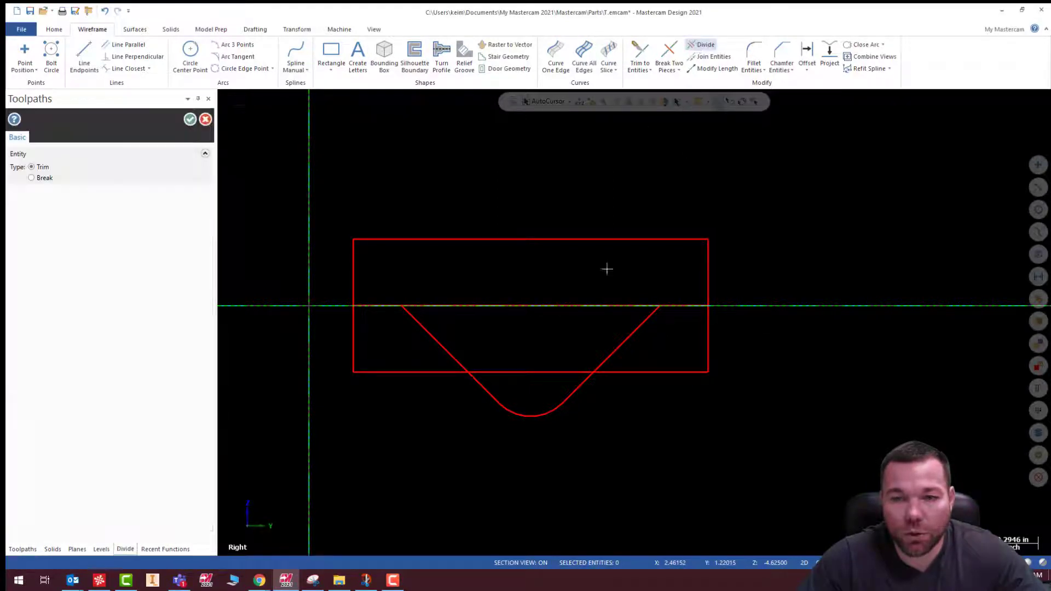
left_click(610, 240)
left_click(706, 274)
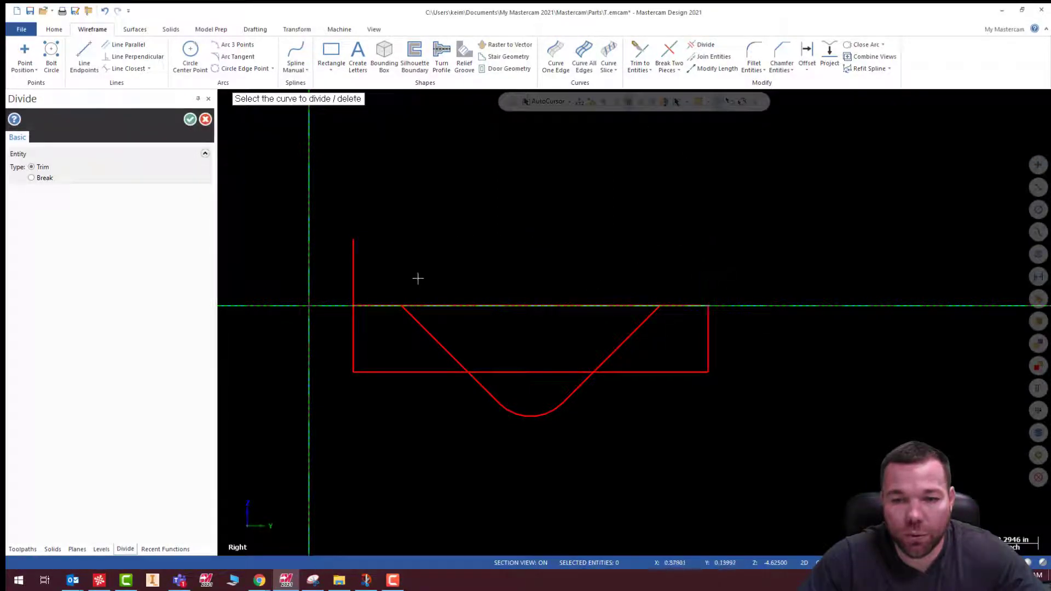
left_click(356, 270)
key("Escape")
left_click(459, 311)
key("Delete")
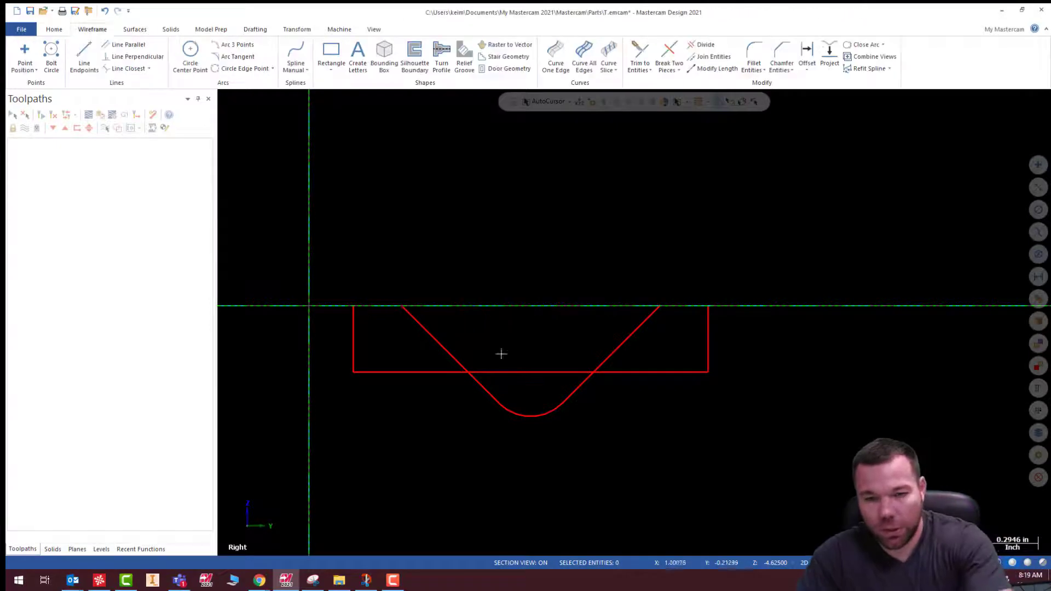
Step: Start Fillet Entities and switch to the Snip & Sketch drawing to check the corner radius of the rectangular profile
mouse_move(501, 354)
middle_mouse_down()
mouse_move(603, 312)
mouse_move(634, 335)
mouse_move(622, 303)
mouse_move(589, 307)
mouse_move(640, 199)
middle_mouse_up()
left_click(754, 52)
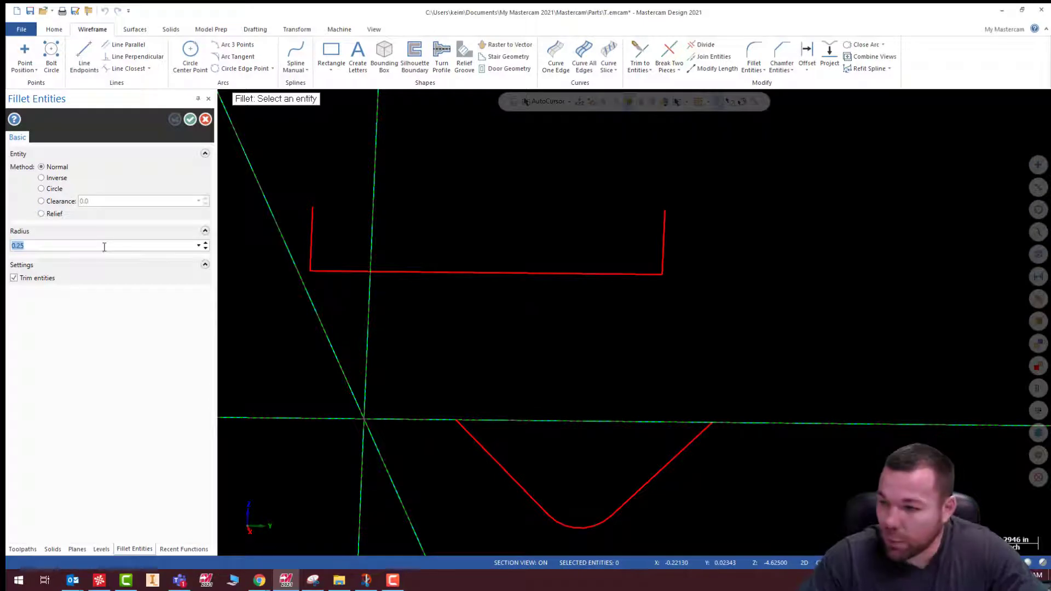
key("alt+Tab")
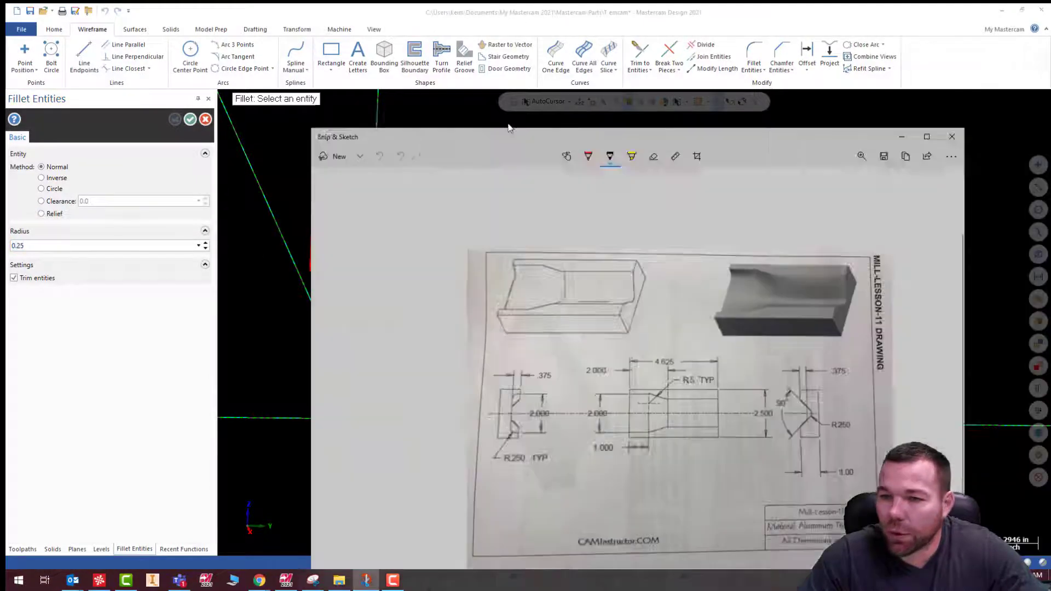
double_click(510, 128)
scroll(400, 313, "up", 4, "ctrl")
scroll(401, 314, "up", 2, "ctrl")
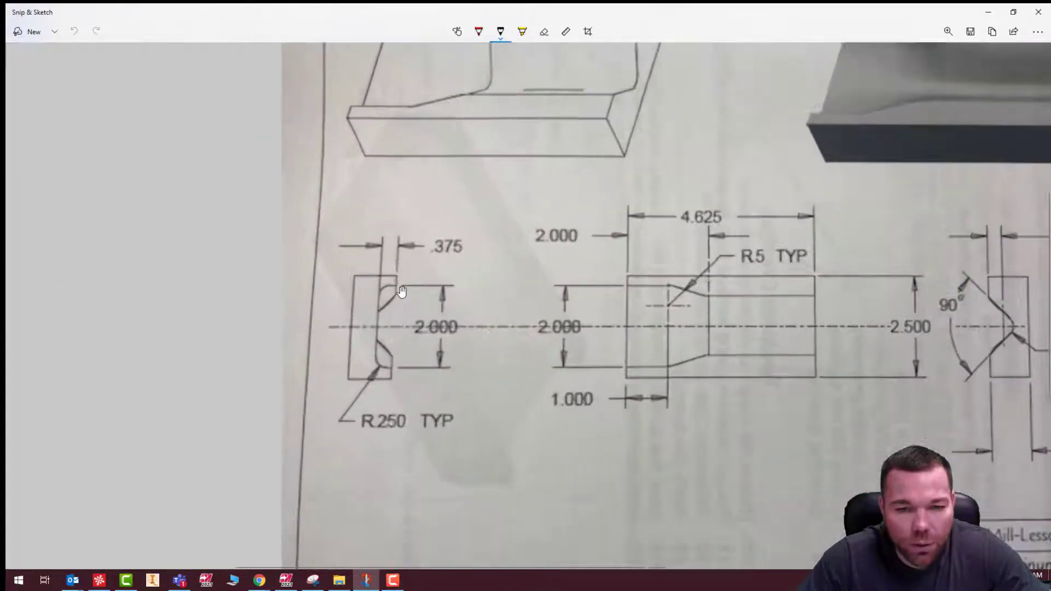
scroll(504, 360, "down", 10)
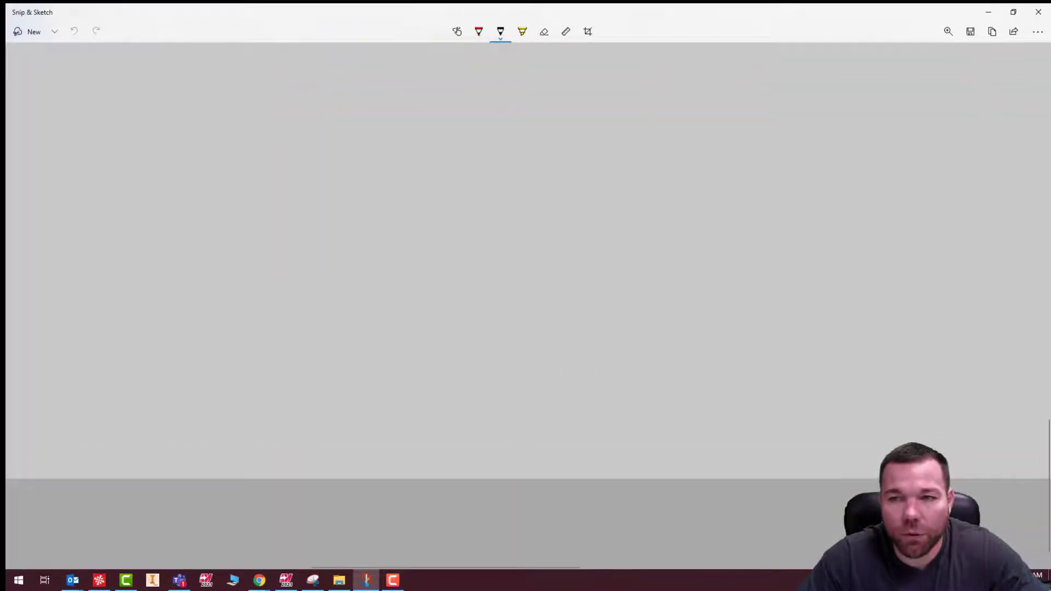
left_click_drag(922, 17, 1050, 71)
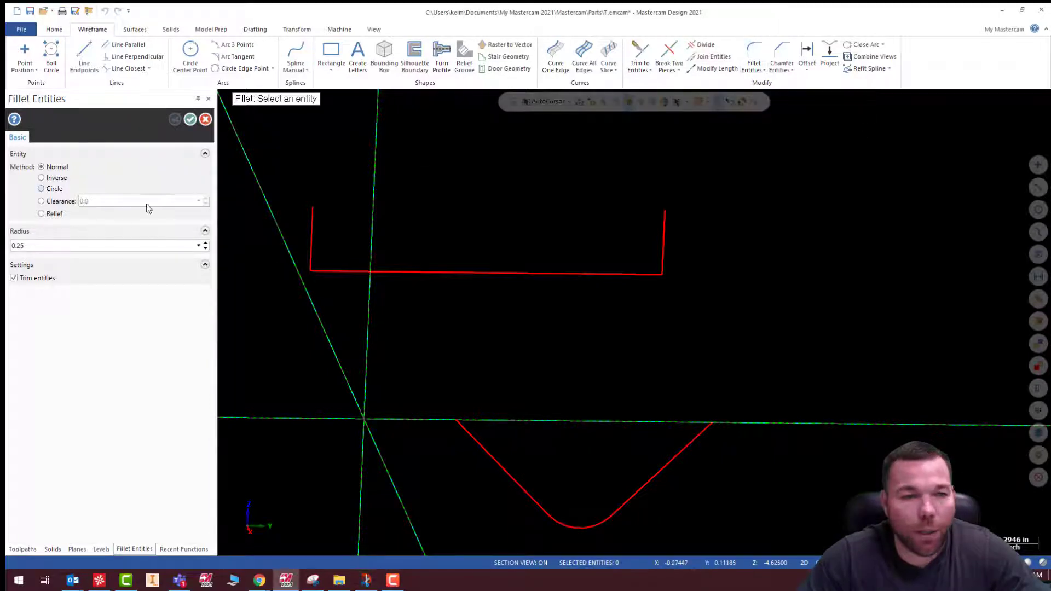
Step: Fillet both lower corners of the open rectangular profile with a 0.25 radius, trimming the lines
left_click(310, 249)
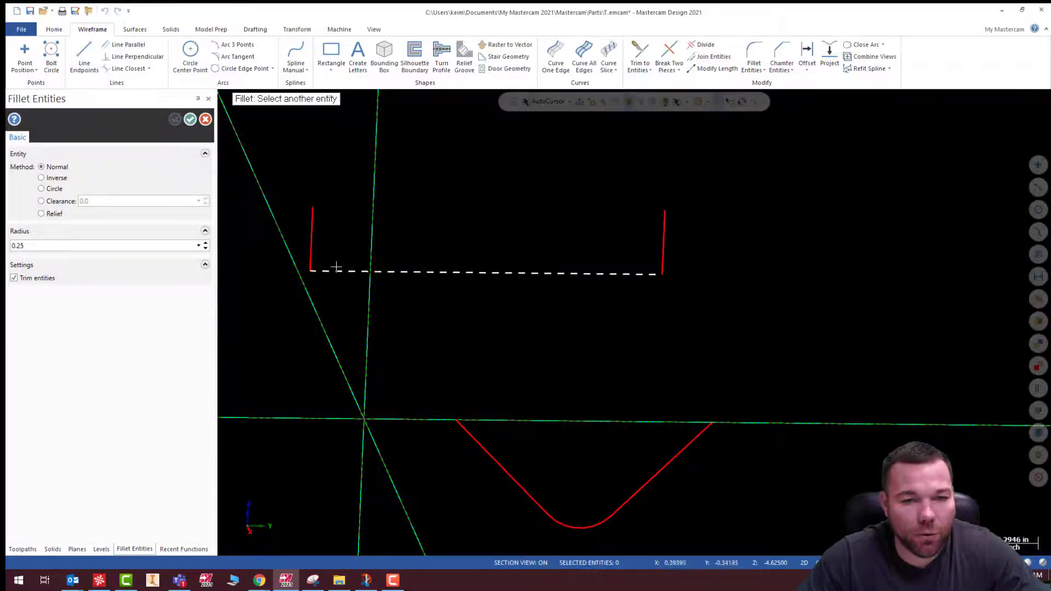
left_click(332, 272)
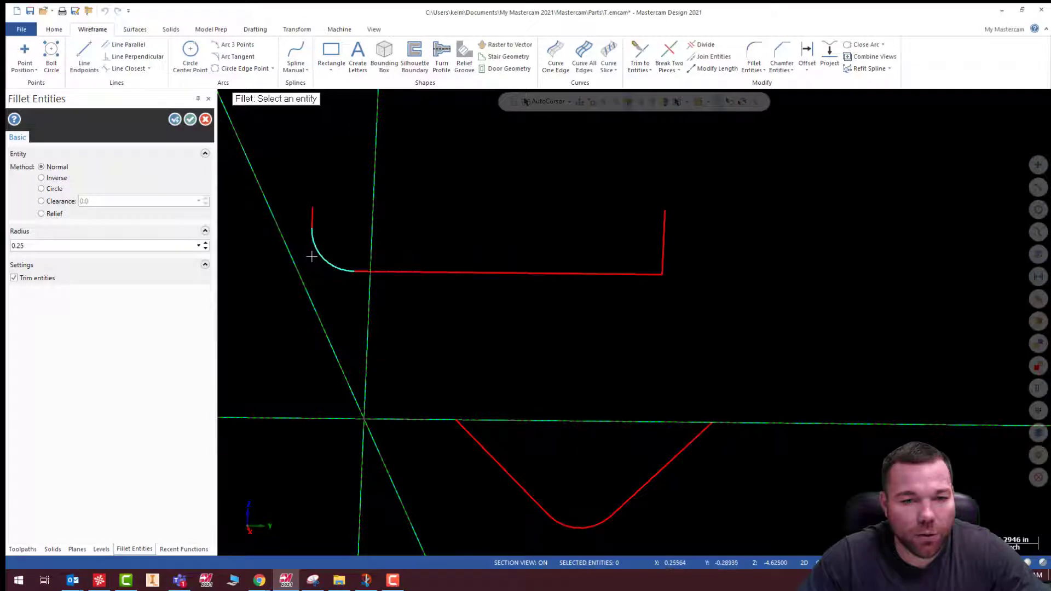
left_click(174, 120)
left_click(639, 273)
left_click(664, 236)
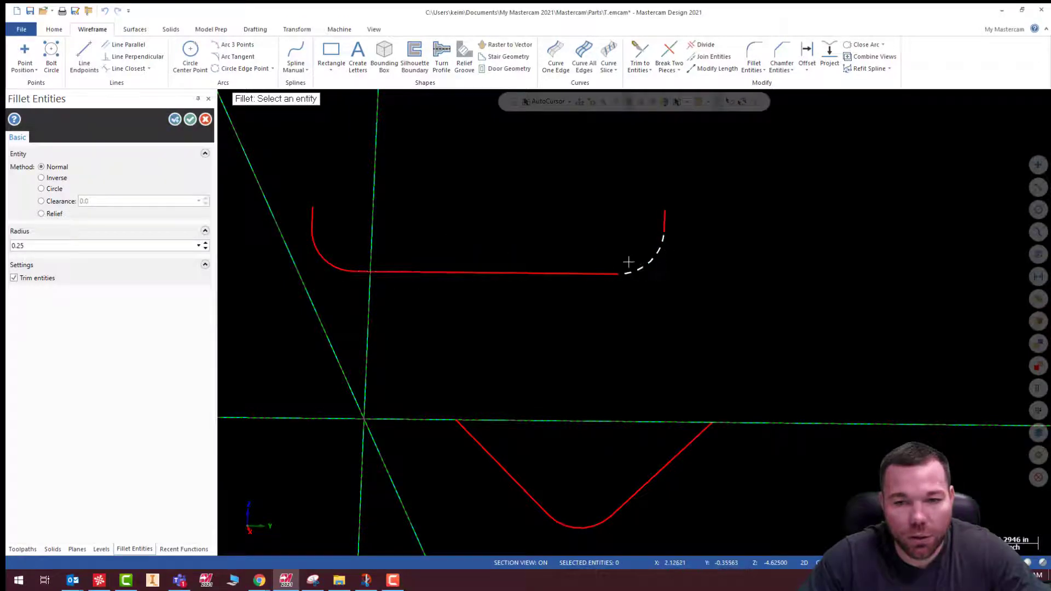
left_click(174, 119)
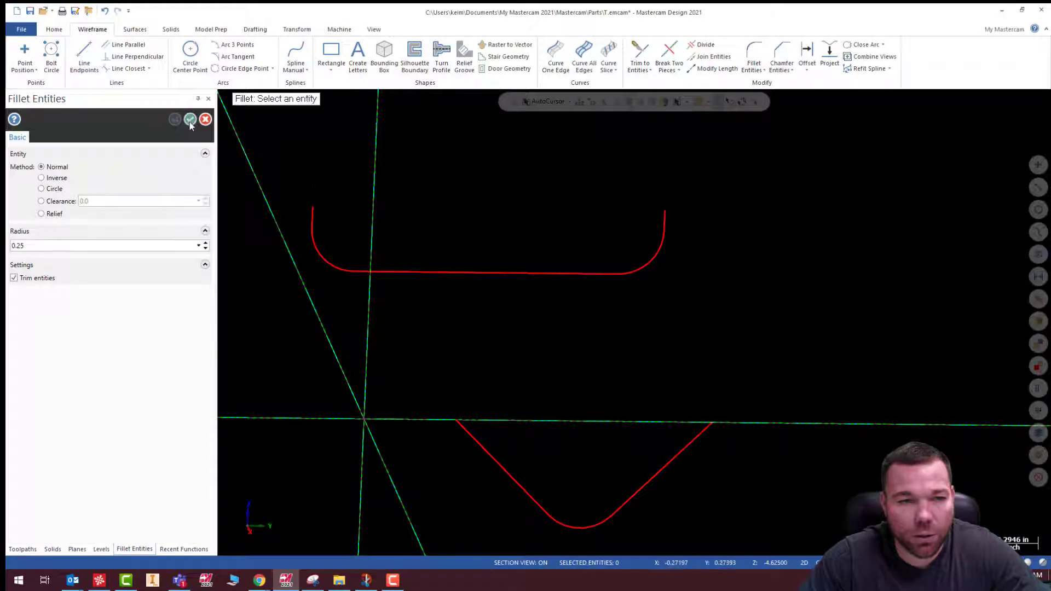
left_click(190, 121)
Step: Move both profiles with Translate in the Top view by X 4.625 and Y -2.5
scroll(542, 312, "down", 3)
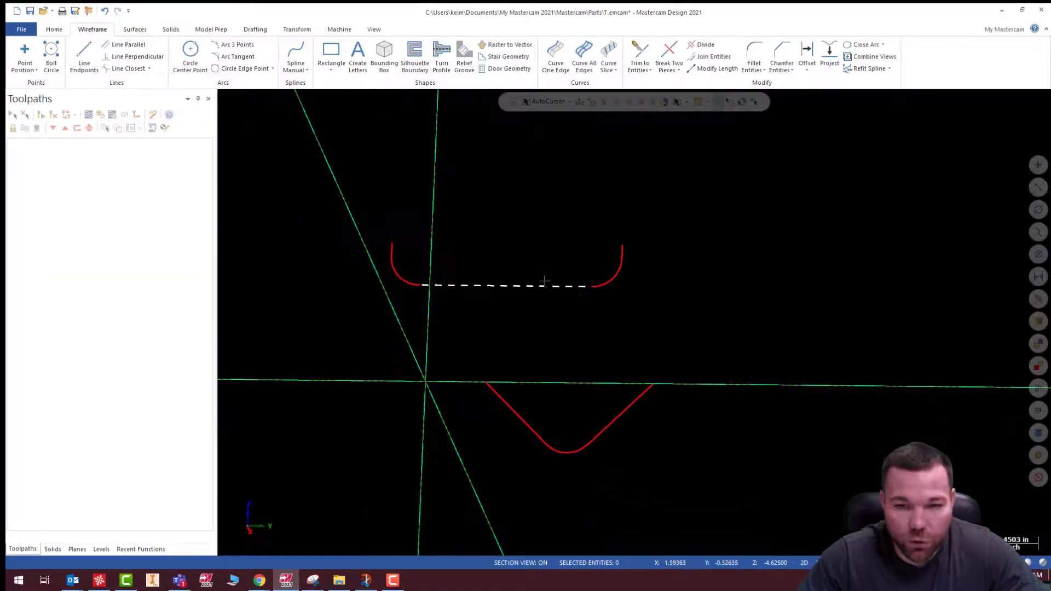
middle_click_drag(545, 281, 624, 277)
right_click(715, 183)
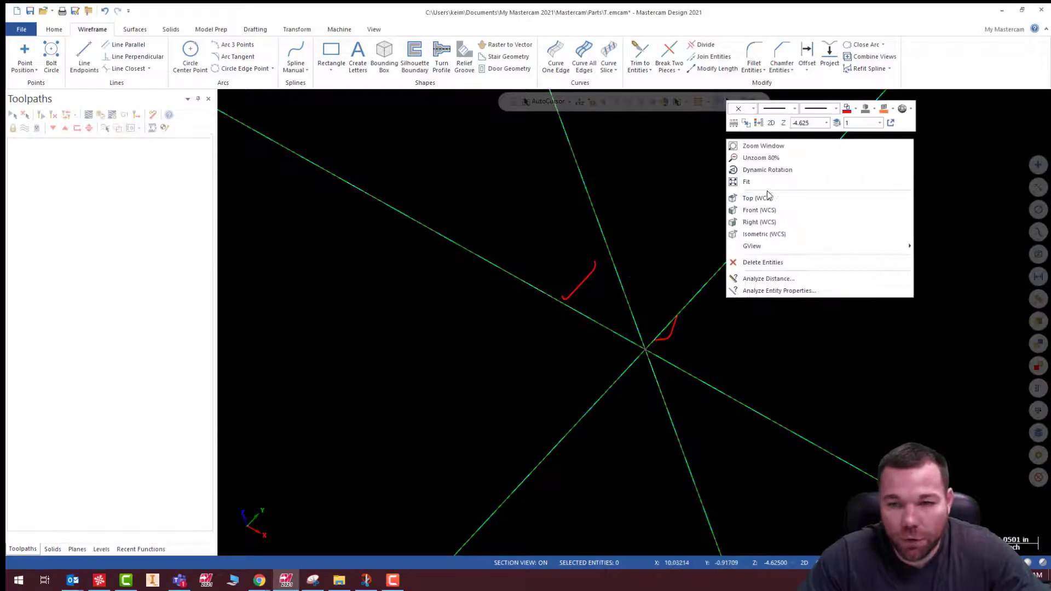
left_click(749, 198)
left_click_drag(241, 159, 596, 340)
left_click(295, 29)
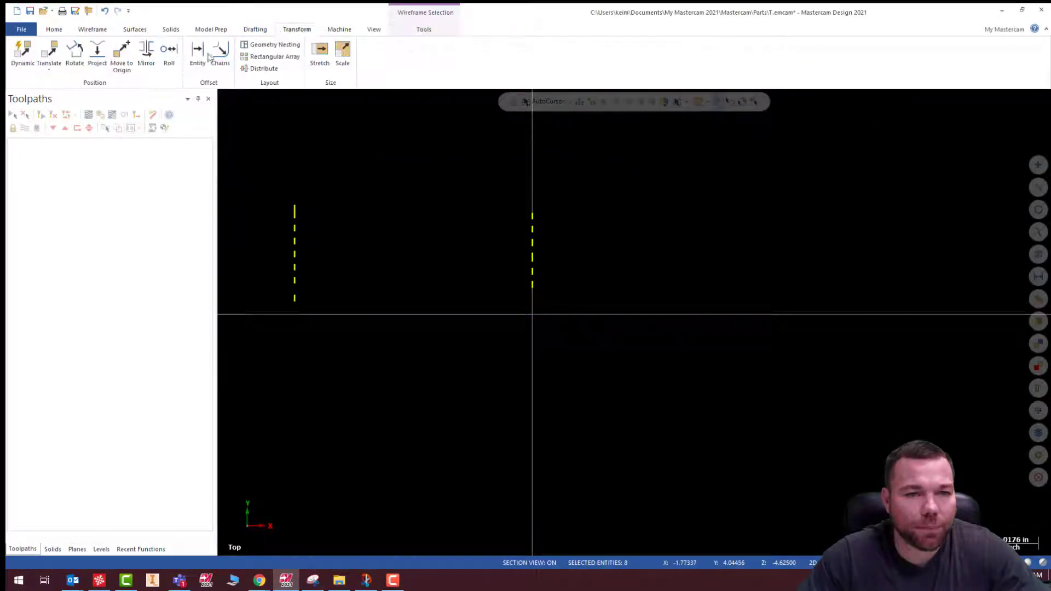
left_click(50, 55)
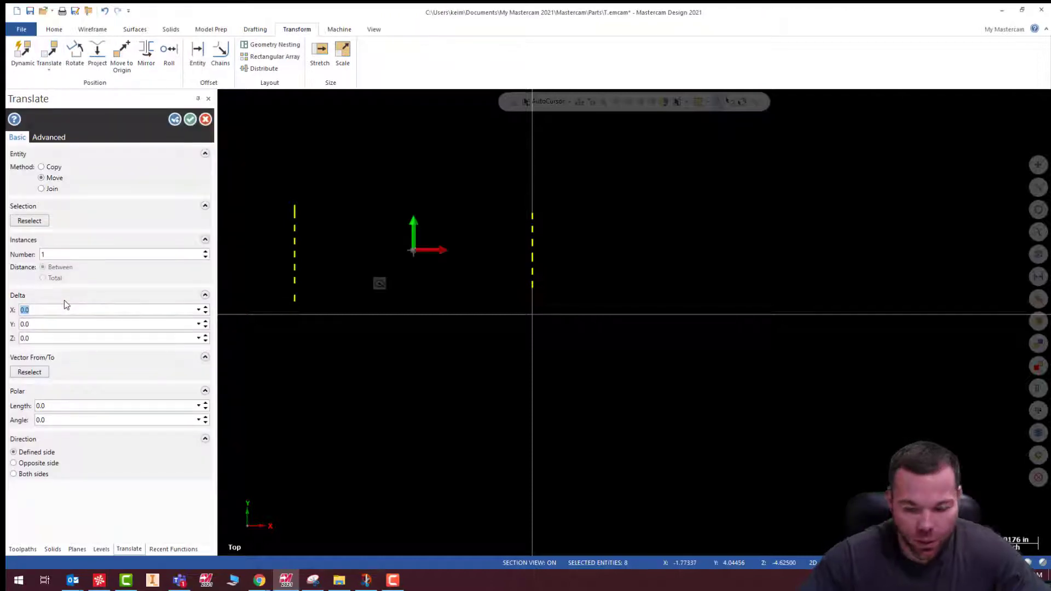
type("4.625")
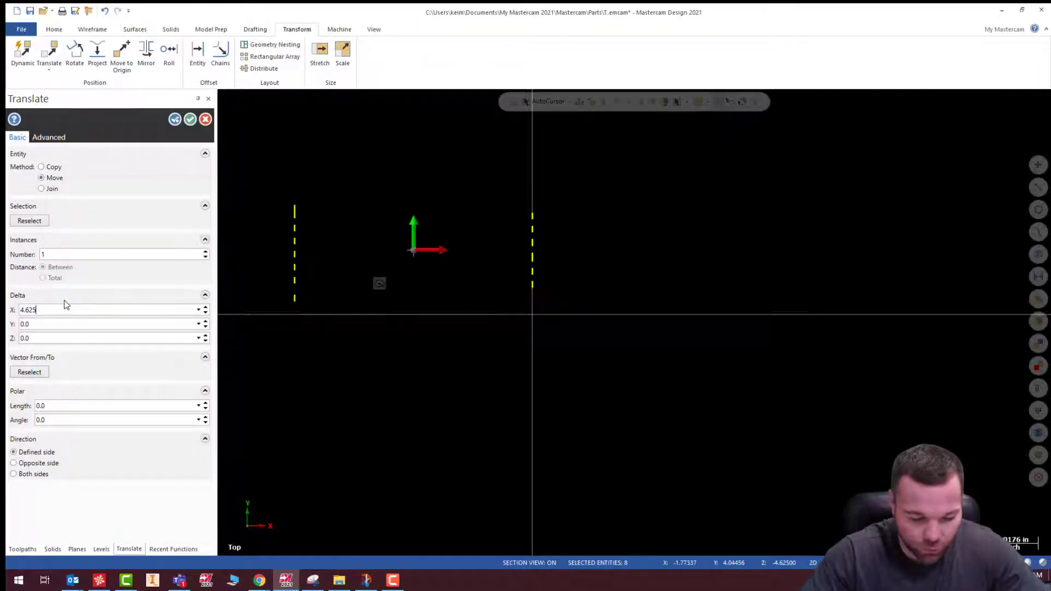
key("Tab")
type("-2.5")
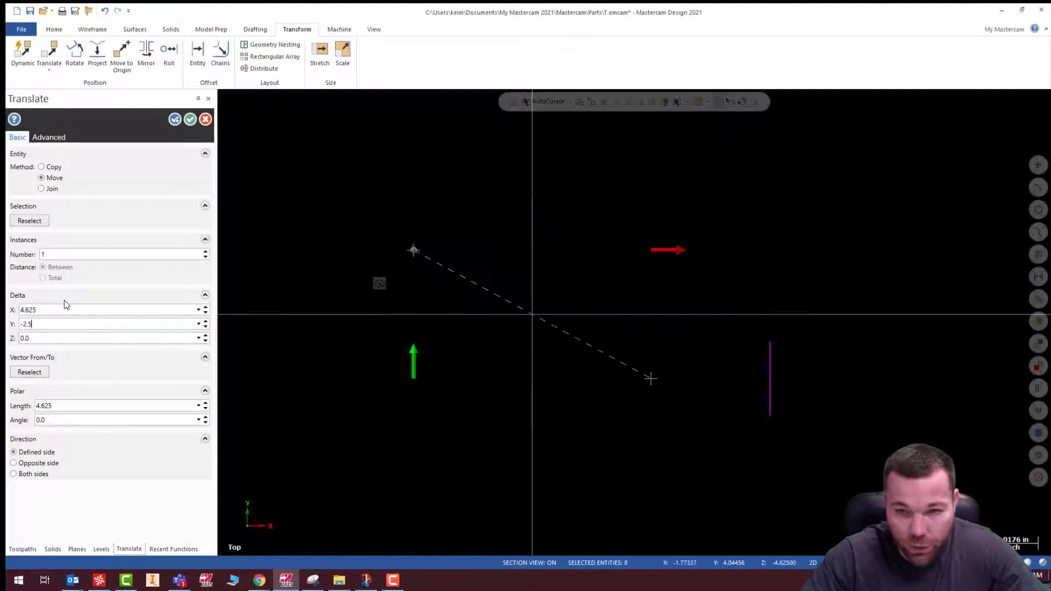
key("Tab")
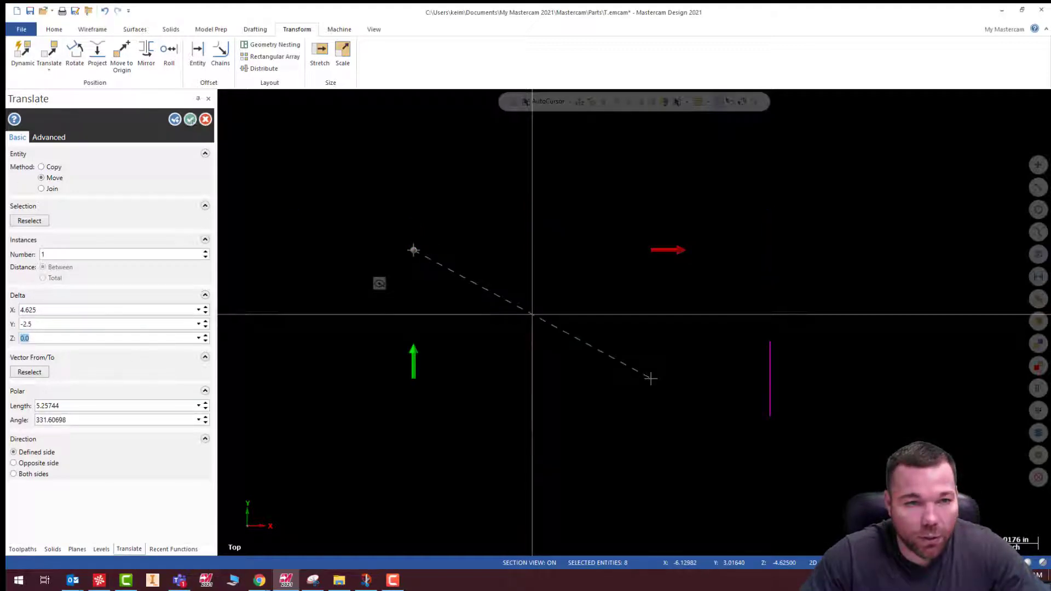
left_click(190, 119)
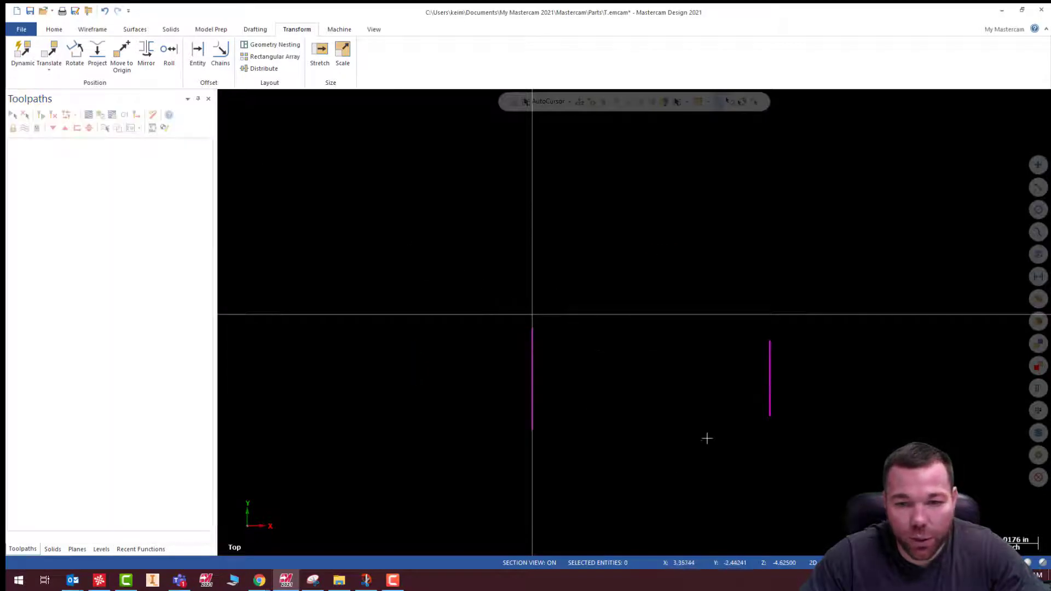
Step: Inspect the moved profiles from an angle, return to the Top view and check the transition dimensions in the Snip & Sketch drawing
middle_click_drag(707, 437, 704, 378)
right_click(704, 384)
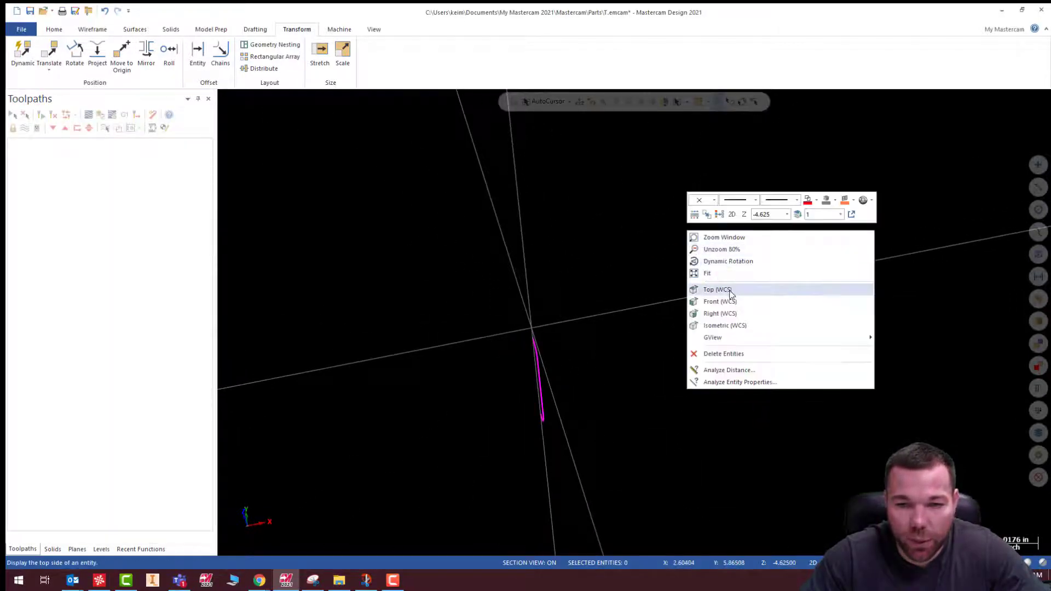
key("Escape")
key("alt+1")
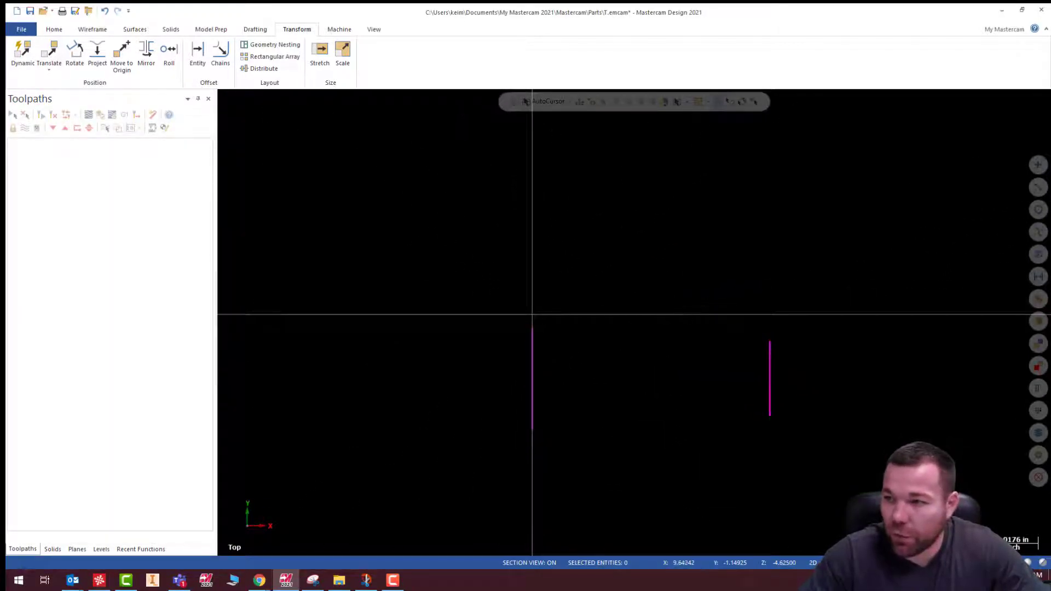
key("alt+Tab")
scroll(509, 331, "up", 5, "ctrl")
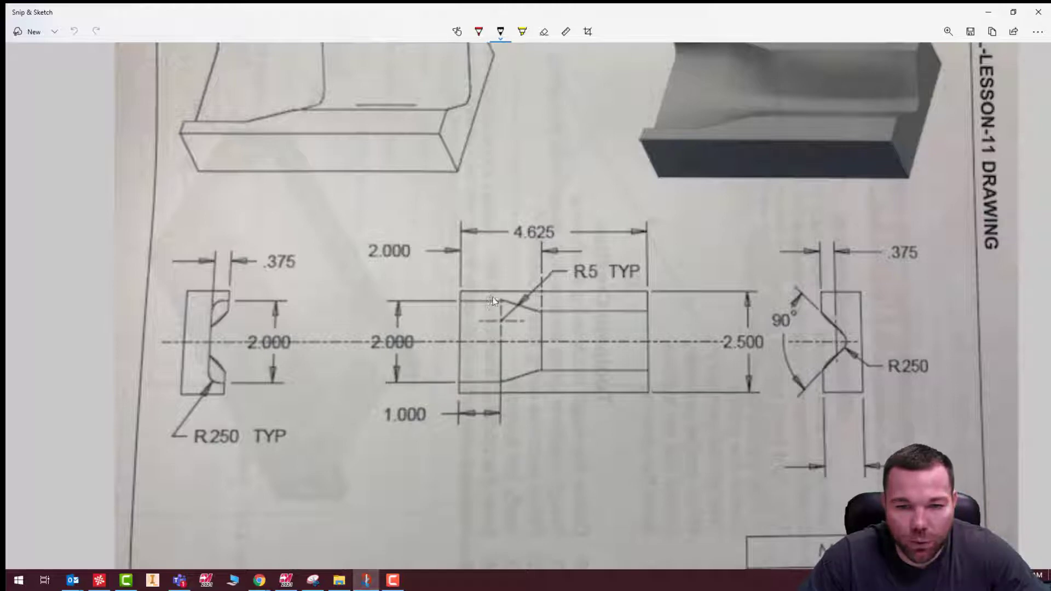
left_click(979, 18)
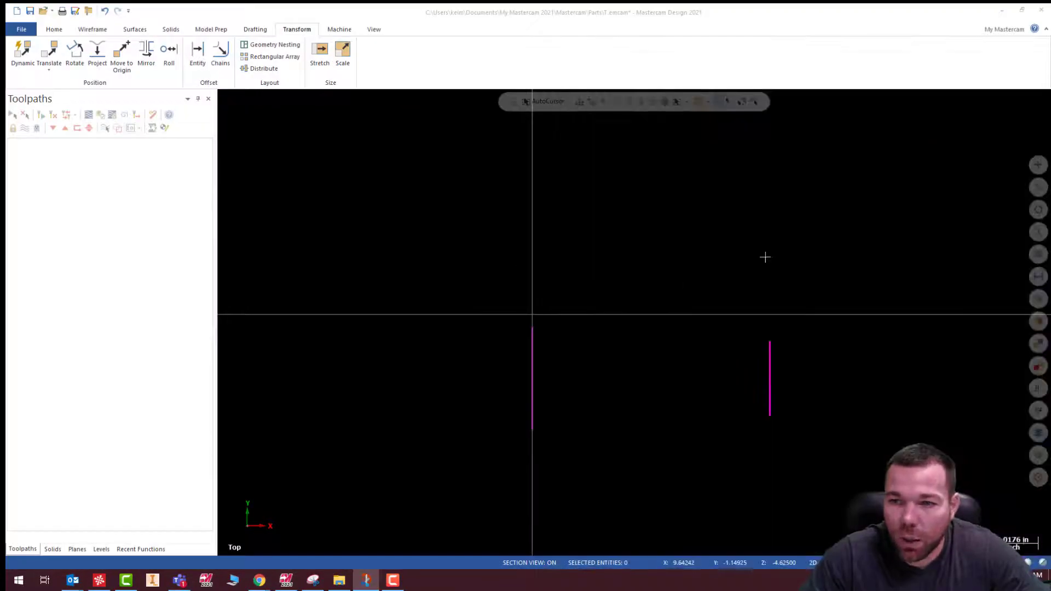
Step: Draw a circle of radius 0.5 centred at X 1.0, Y -0.75 in the Top view
left_click(92, 29)
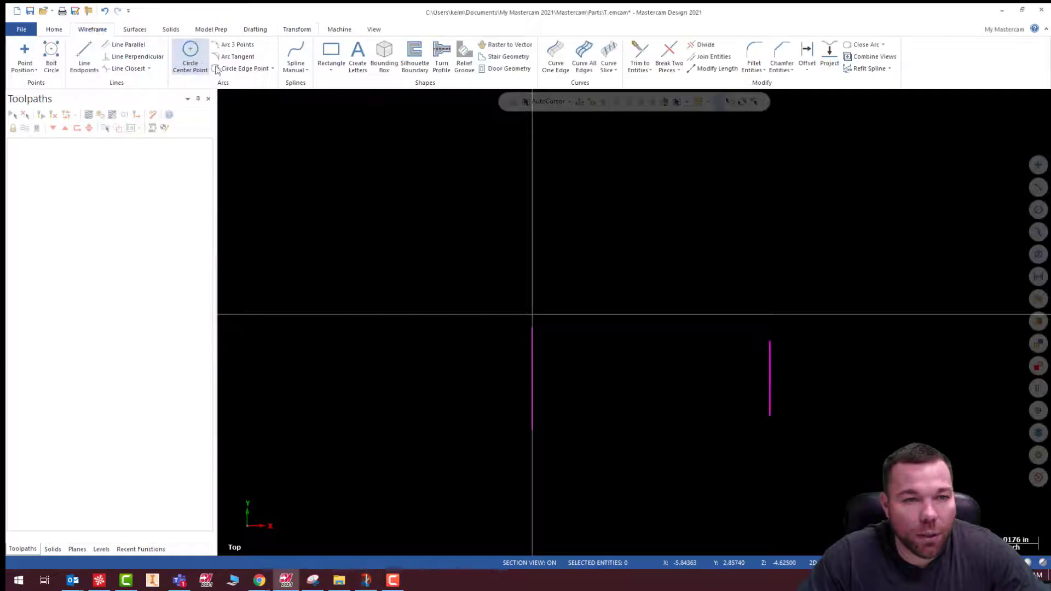
left_click(190, 52)
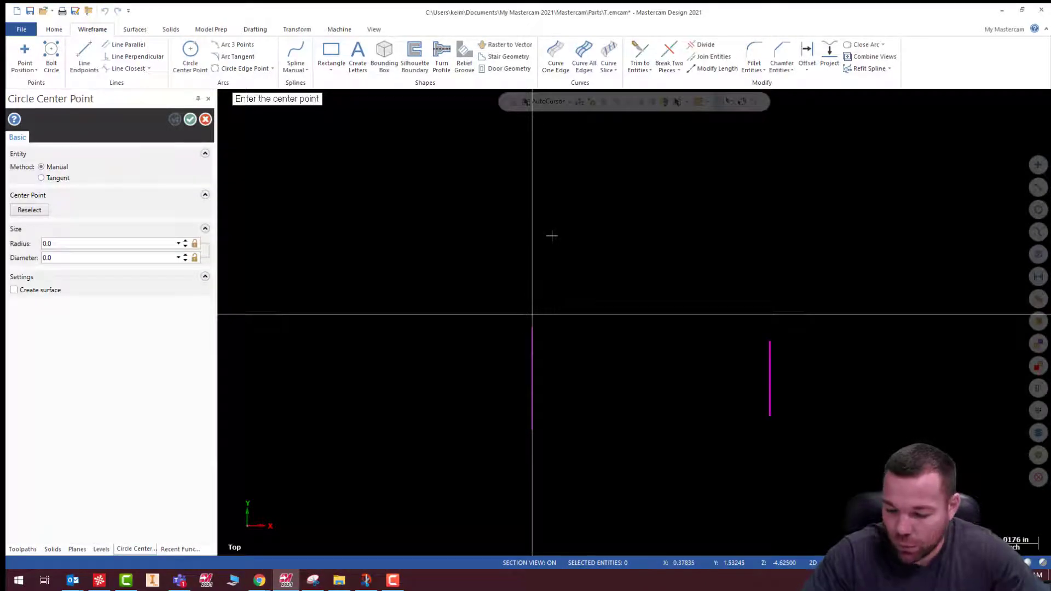
type("1.0,")
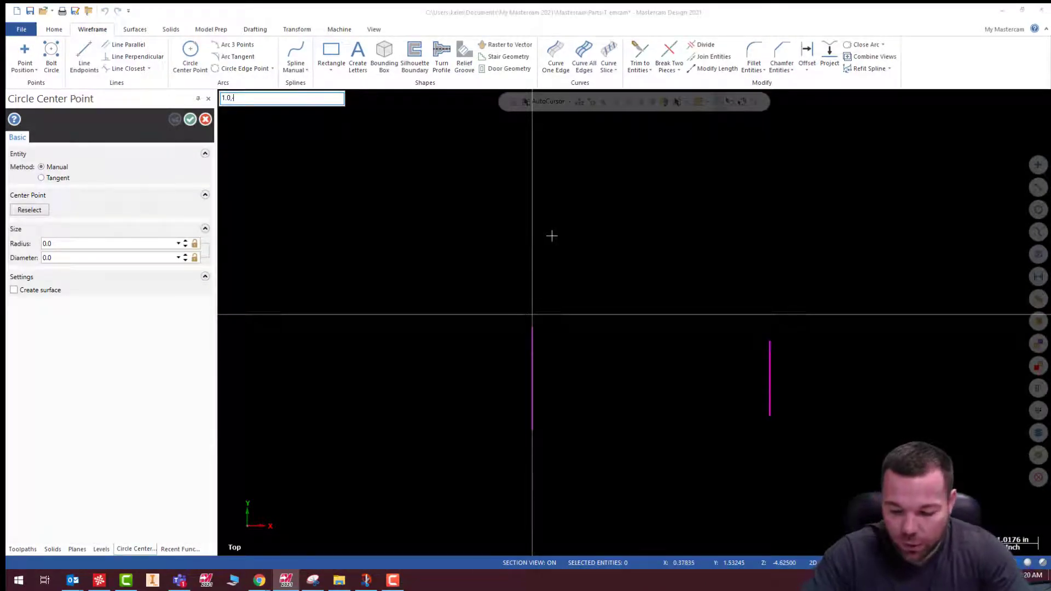
type("-0.5")
key("Return")
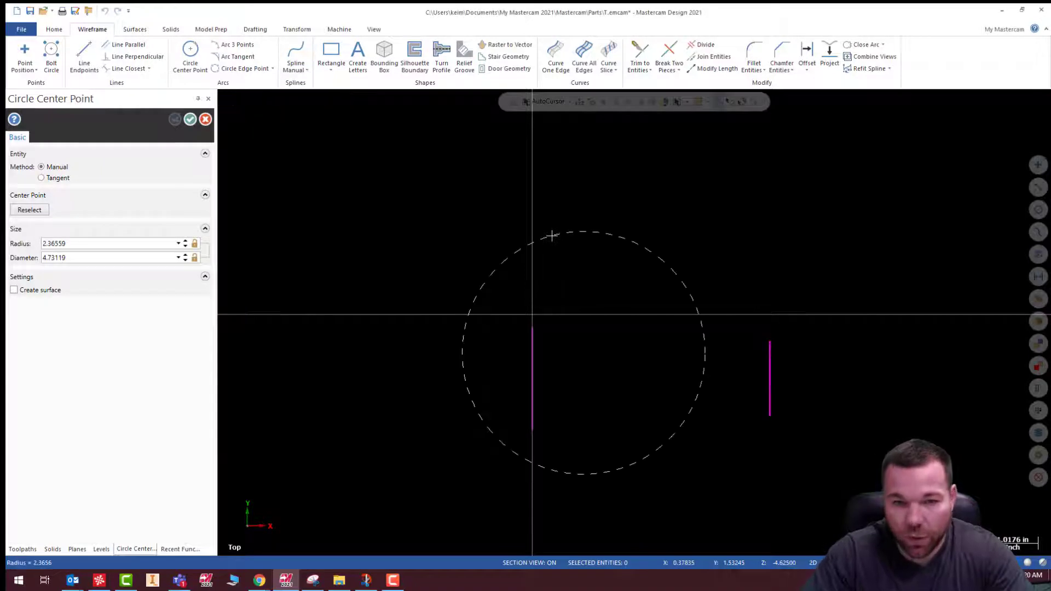
double_click(103, 243)
type("0.5")
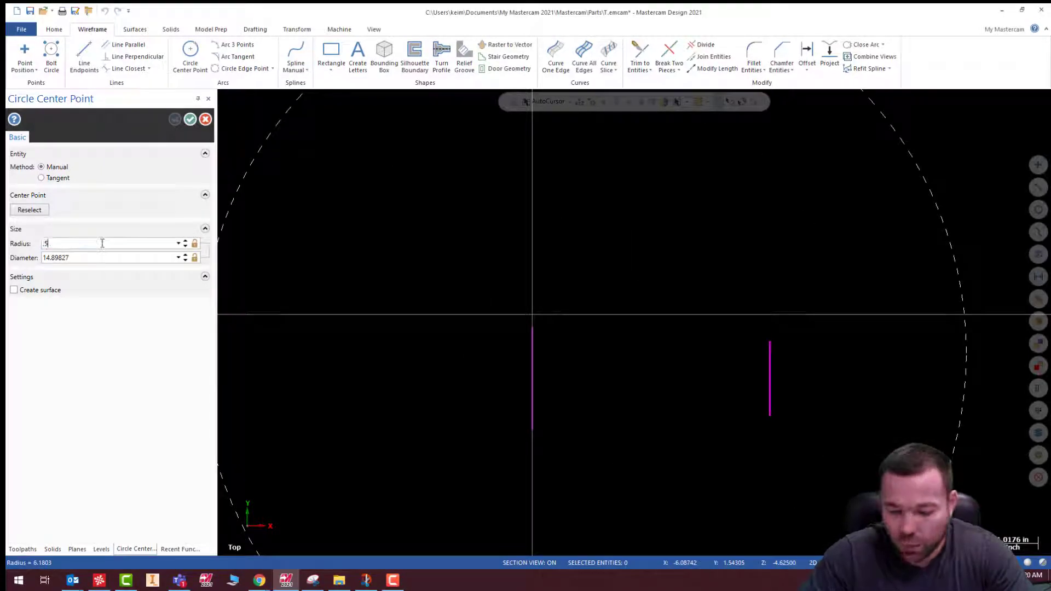
key("Return")
left_click(175, 120)
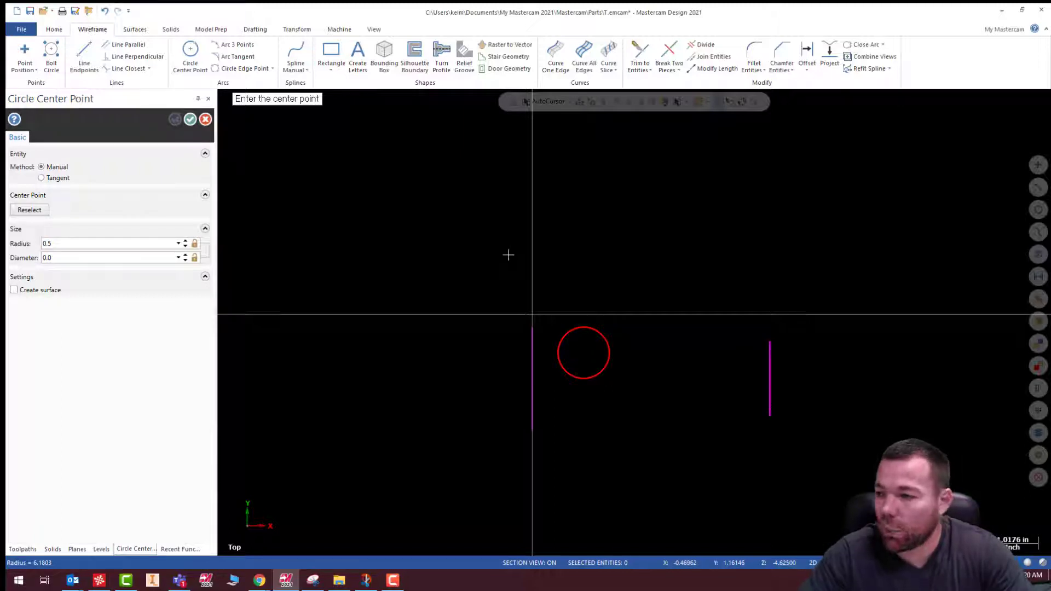
Step: Add a second circle of radius 0.5 centred at X 2, Y 0 and finish Circle Center Point
type("2")
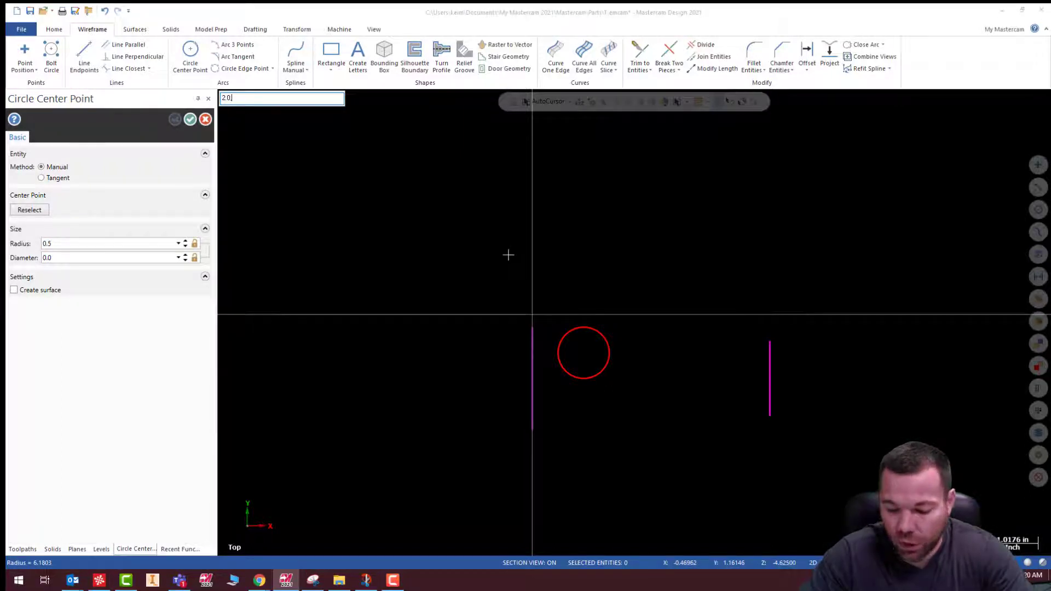
key("Return")
left_click(133, 244)
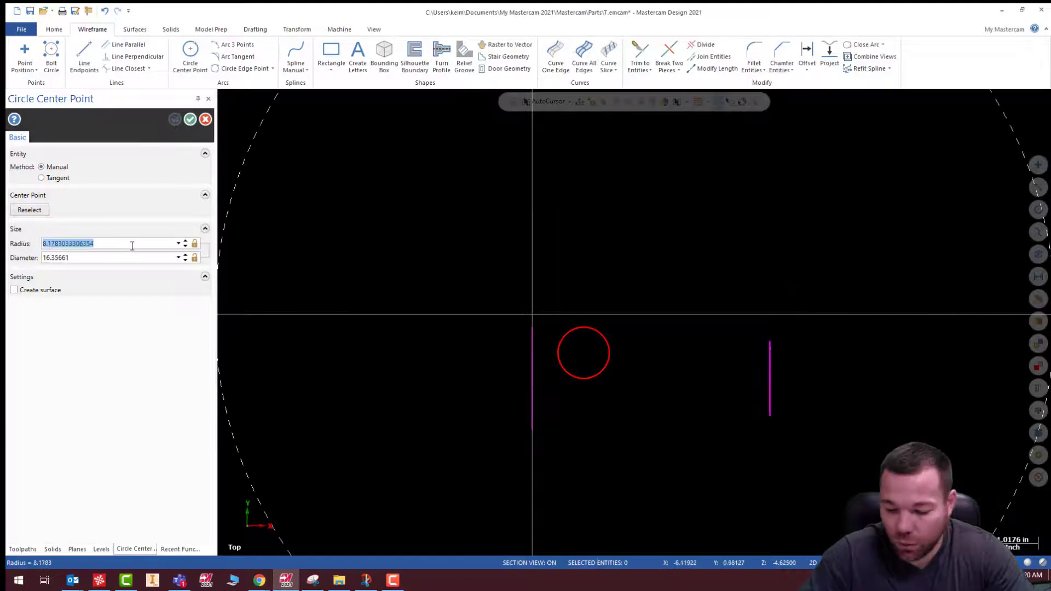
type("0.5")
key("Return")
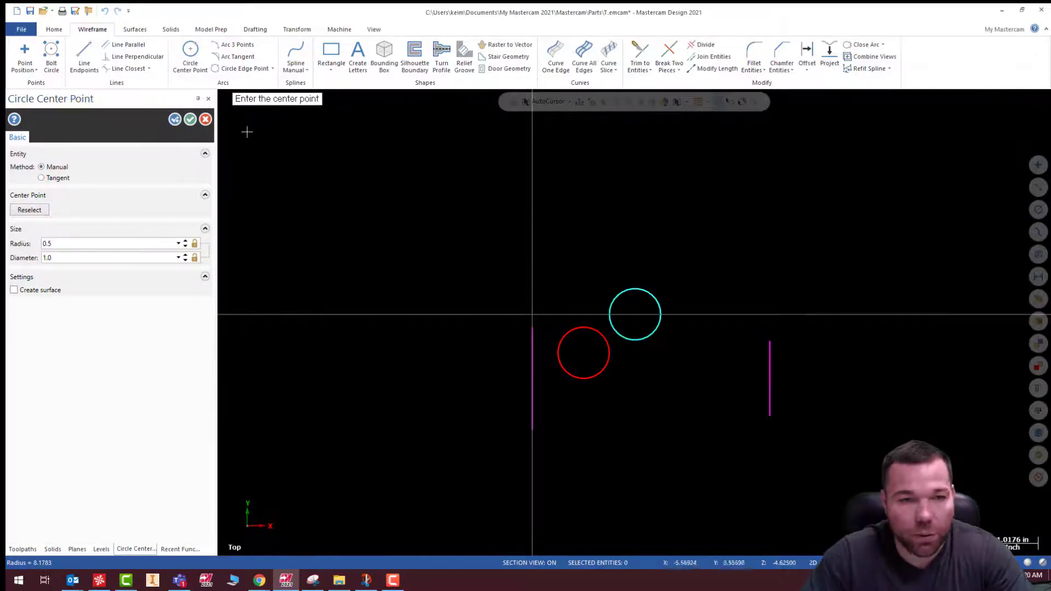
left_click(190, 119)
scroll(651, 328, "up", 3)
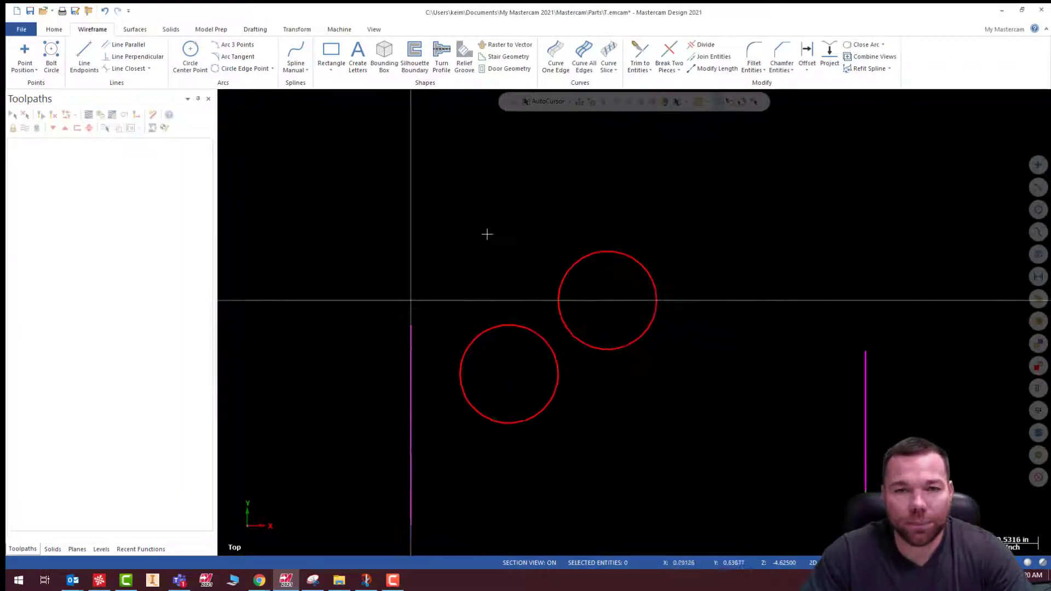
Step: Connect the upper ends of both profiles with three lines tangent to the circles, passing over the first circle and under the second
left_click(84, 52)
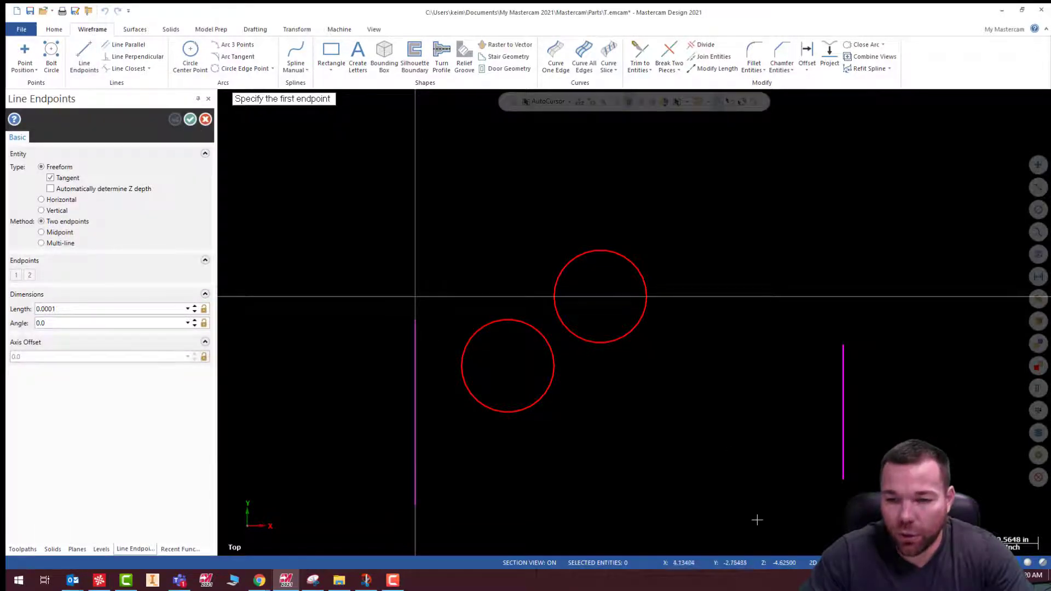
left_click(416, 321)
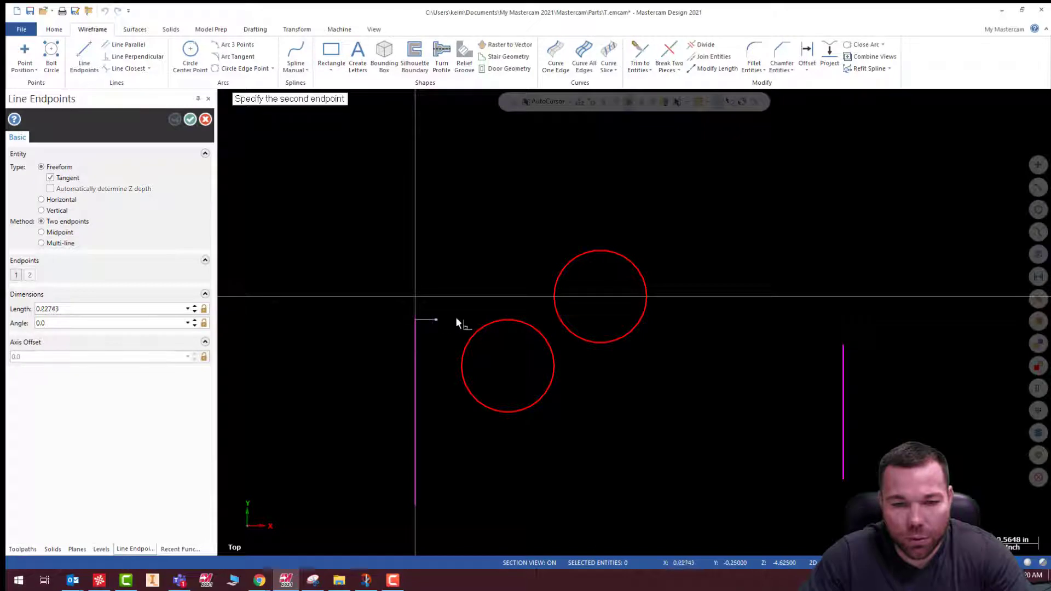
left_click(507, 321)
left_click(531, 322)
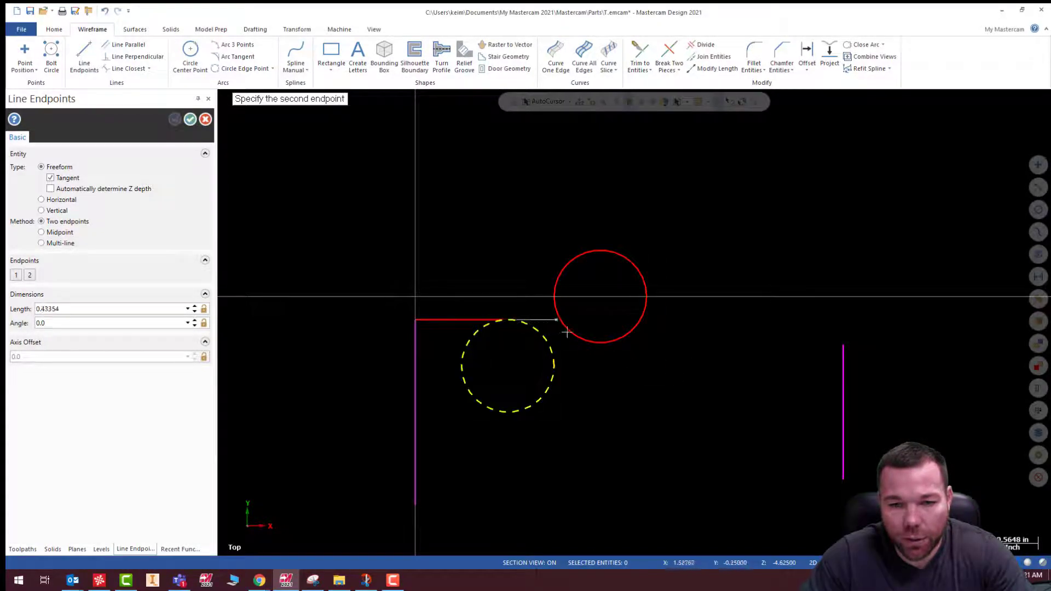
left_click(609, 347)
left_click(610, 348)
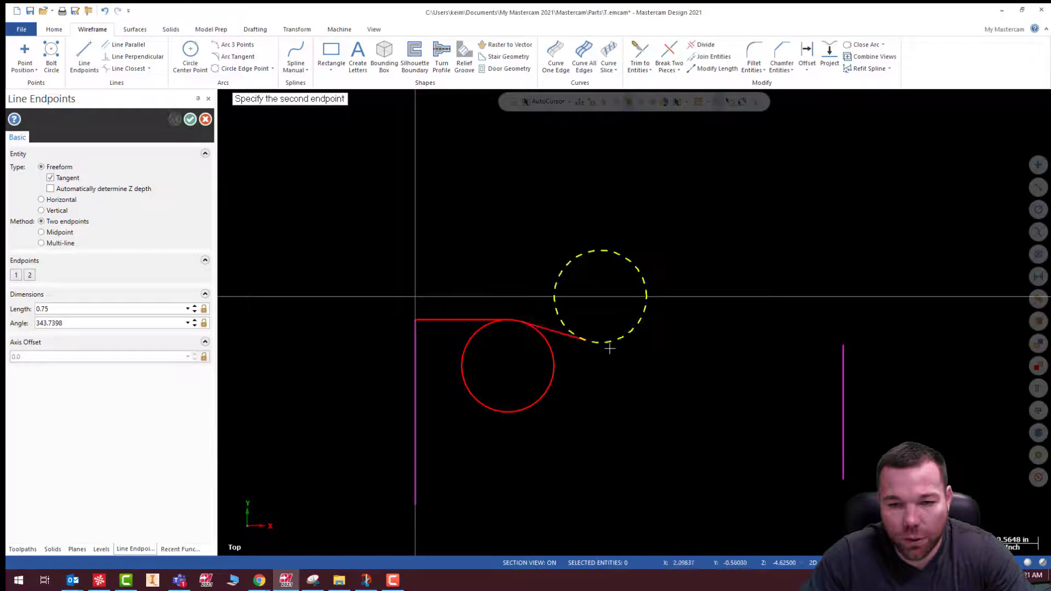
left_click(844, 346)
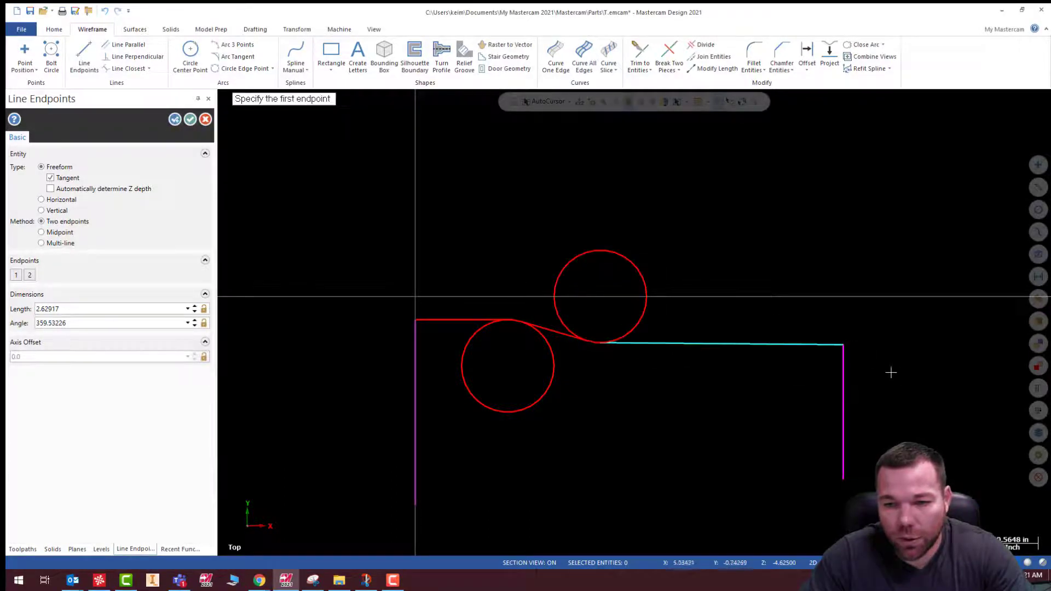
Step: Move the new lines and circles to the profiles' level with Translate, using X 0, Y 0 and Z 4.625
middle_click_drag(909, 372, 724, 436)
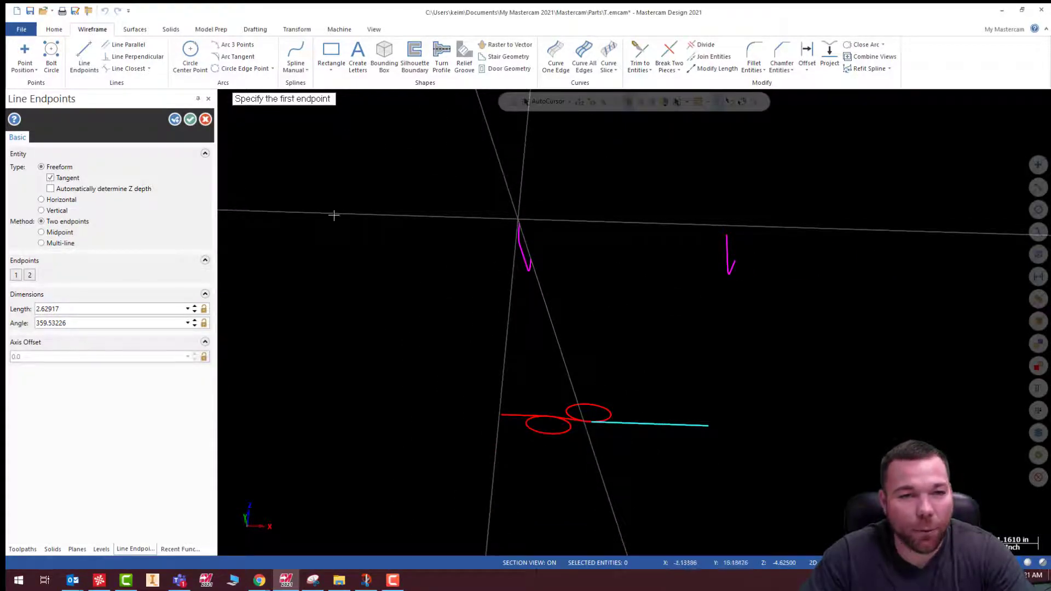
left_click(61, 31)
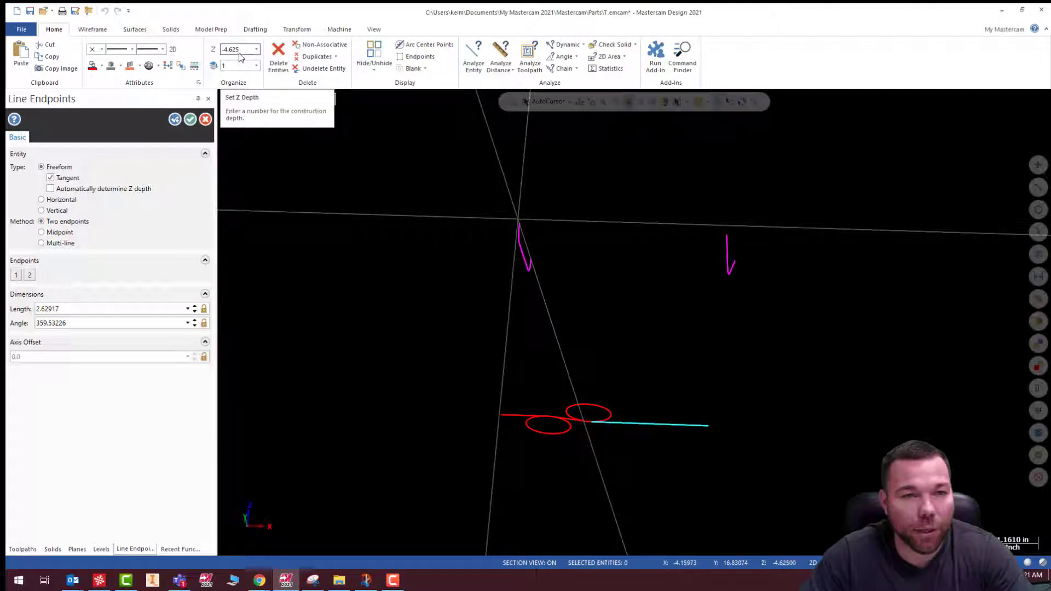
key("Escape")
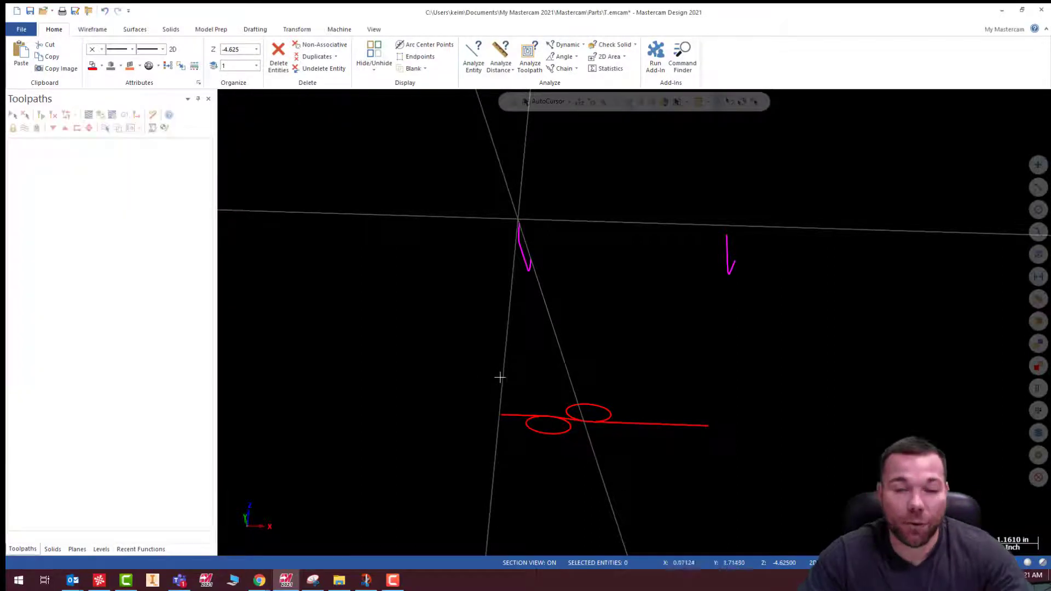
left_click_drag(406, 335, 815, 526)
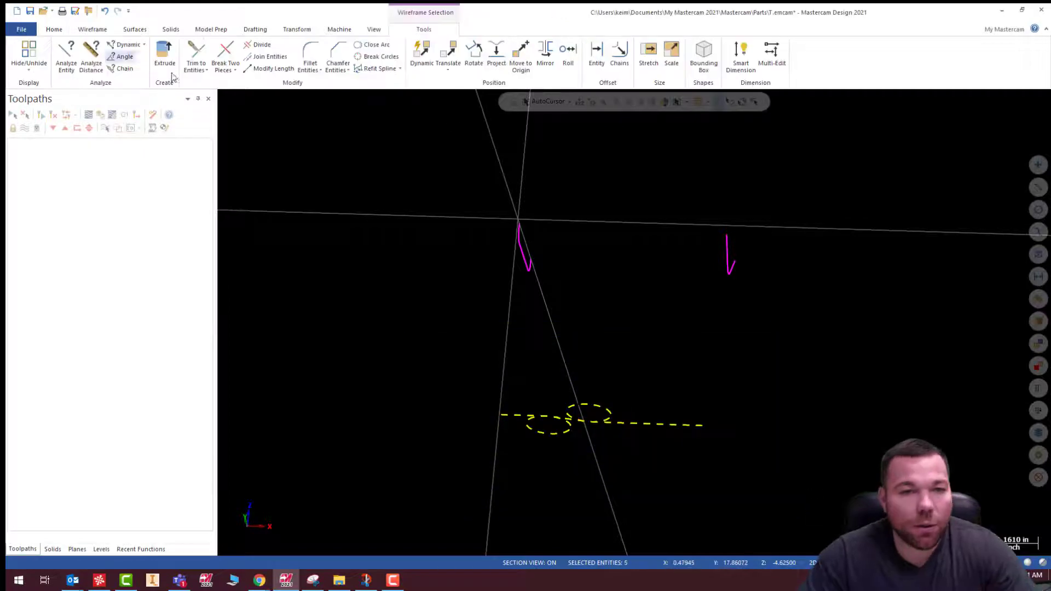
left_click(297, 29)
left_click(49, 54)
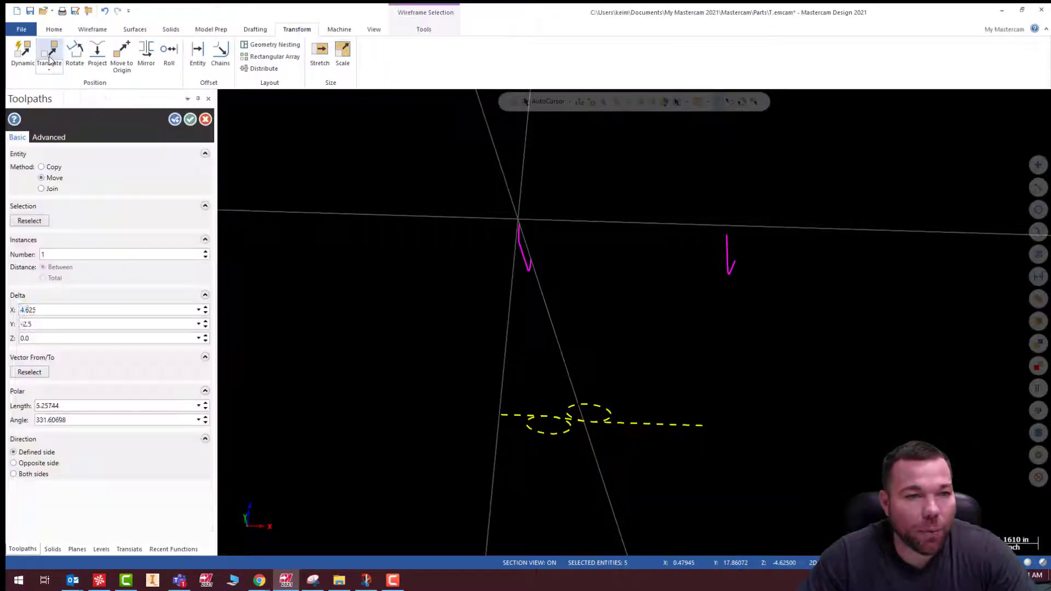
left_click(45, 338)
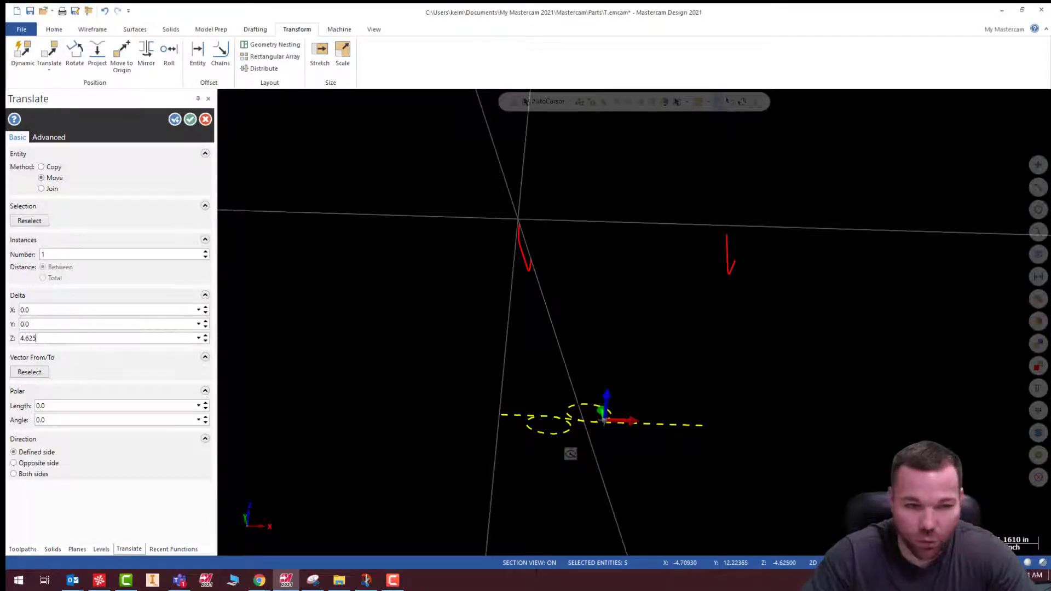
type("4.625")
key("Tab")
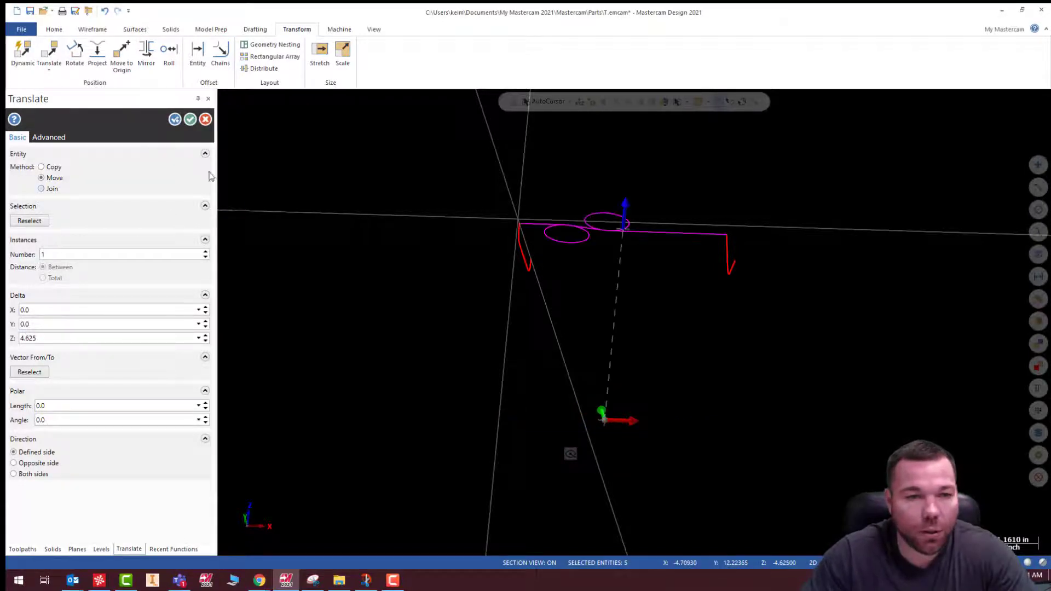
left_click(190, 119)
Step: Trim away the excess arcs of both circles with Divide, keeping only the tangent transition arcs
scroll(604, 212, "up", 3)
middle_click_drag(634, 141, 640, 203)
left_click(90, 29)
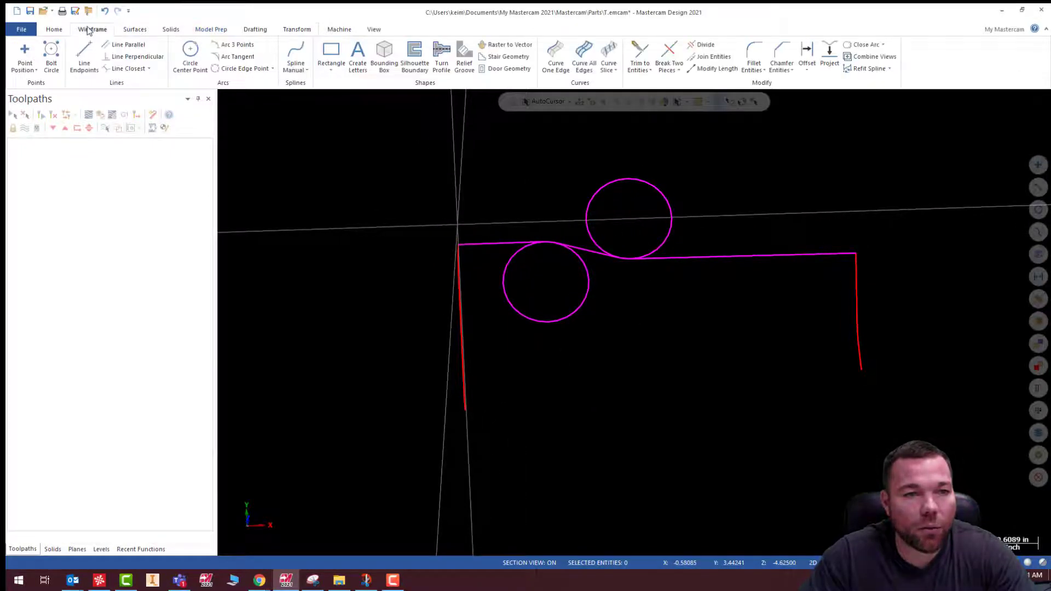
left_click(705, 46)
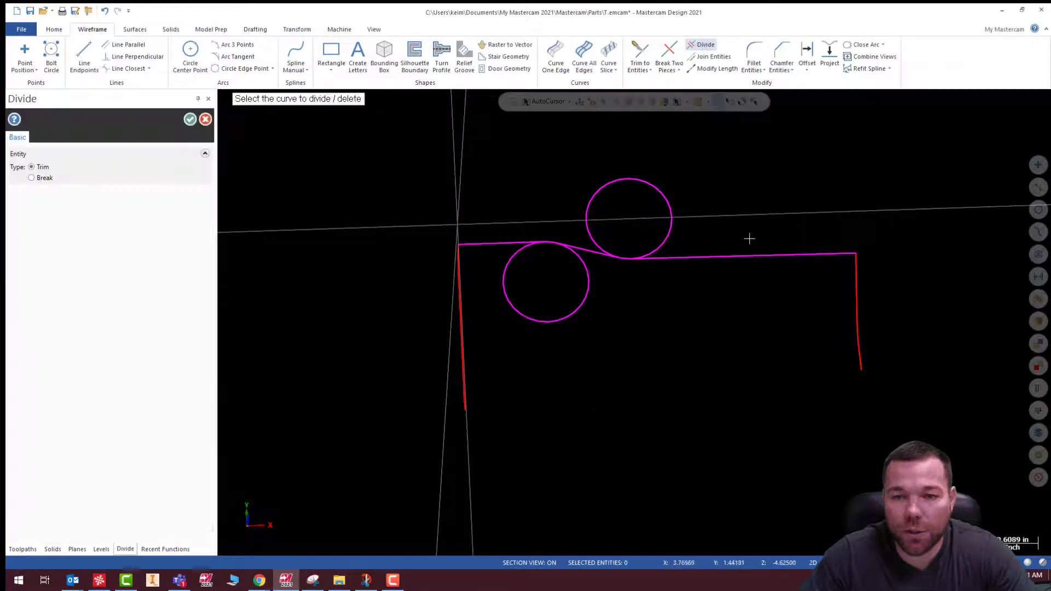
left_click(590, 229)
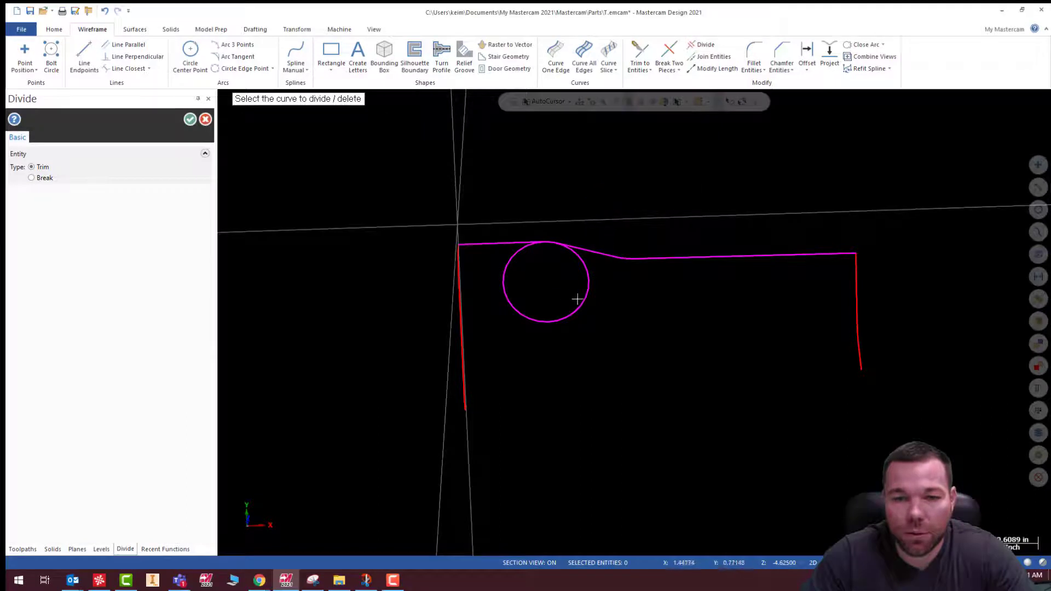
left_click(588, 273)
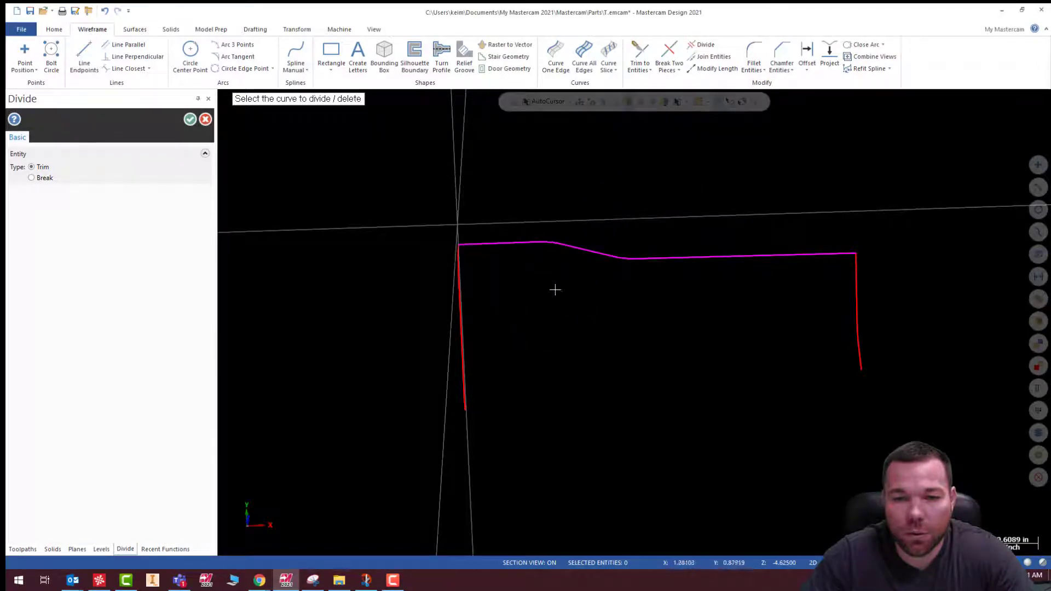
left_click(191, 119)
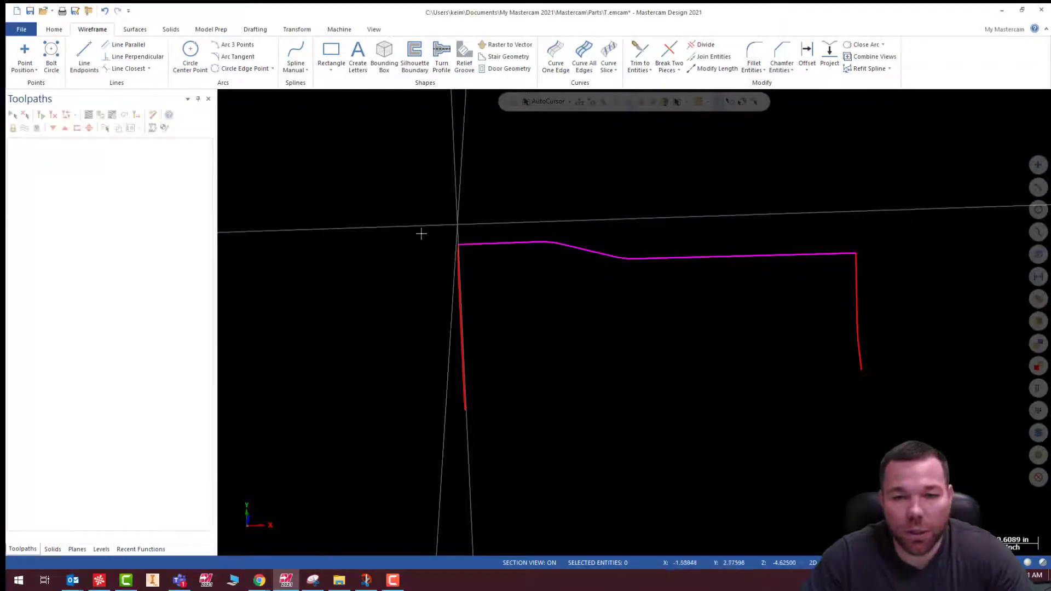
Step: Mirror a copy of the transition lines and arcs about the X axis with a Y offset of -1.25
middle_click_drag(554, 252, 531, 234)
left_click_drag(546, 212, 791, 335)
left_click(779, 275)
left_click(565, 263)
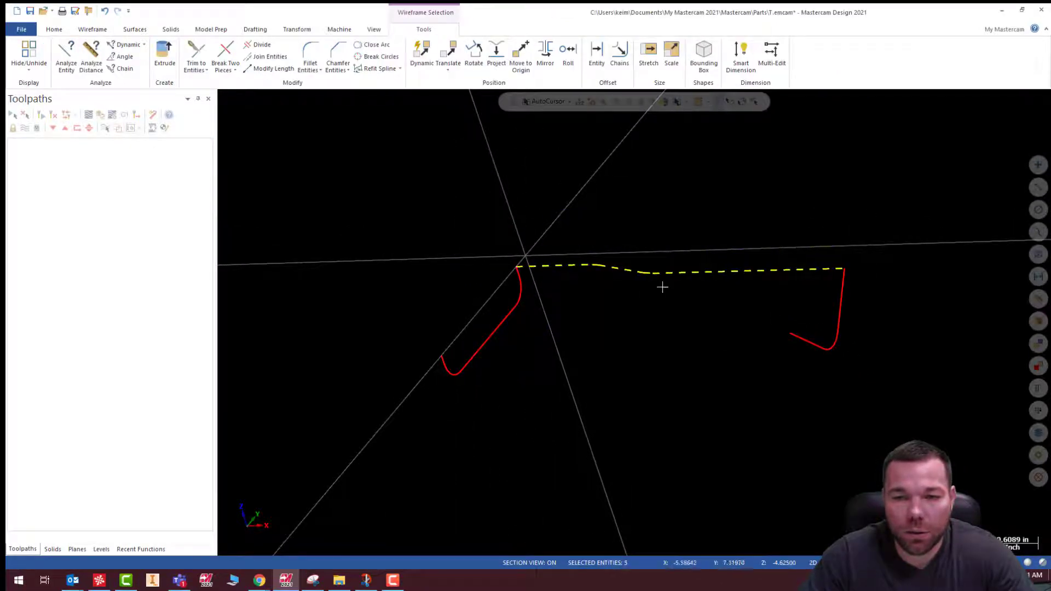
left_click(297, 29)
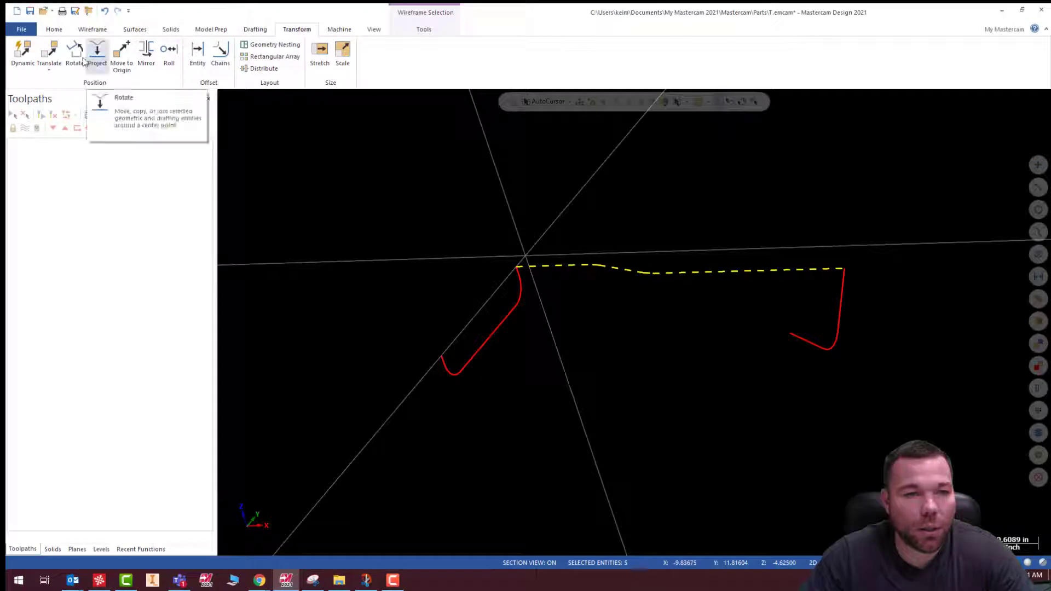
left_click(148, 52)
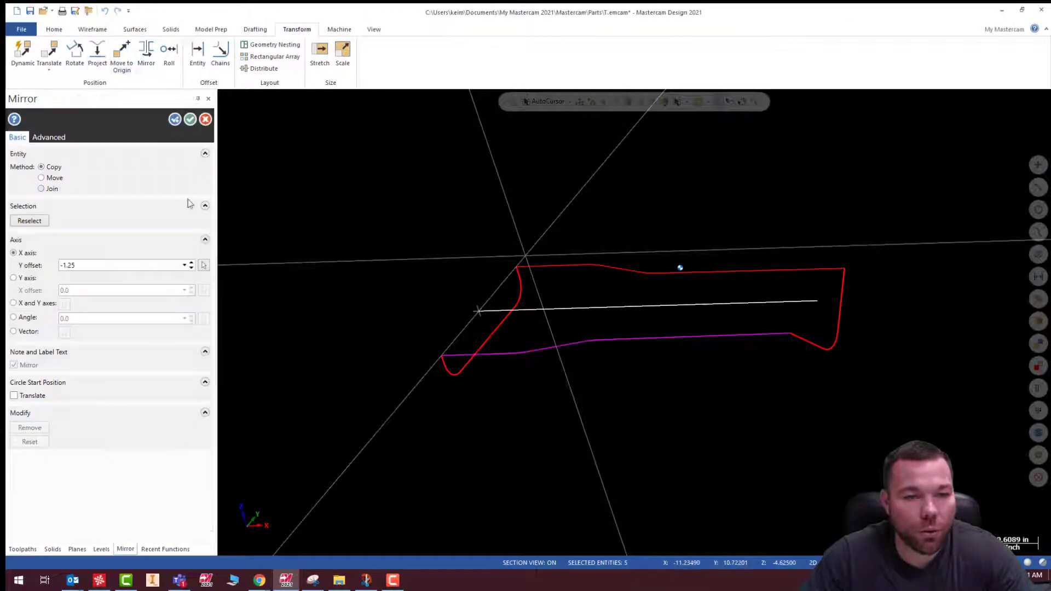
middle_click_drag(671, 286, 717, 307)
scroll(718, 307, "up", 1)
left_click_drag(104, 266, 23, 265)
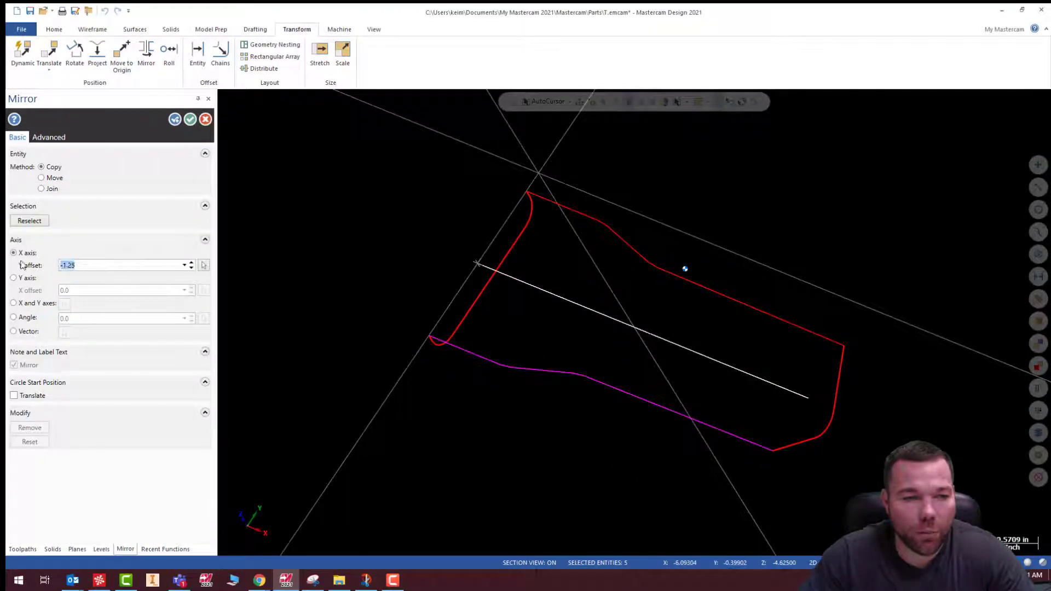
type("-")
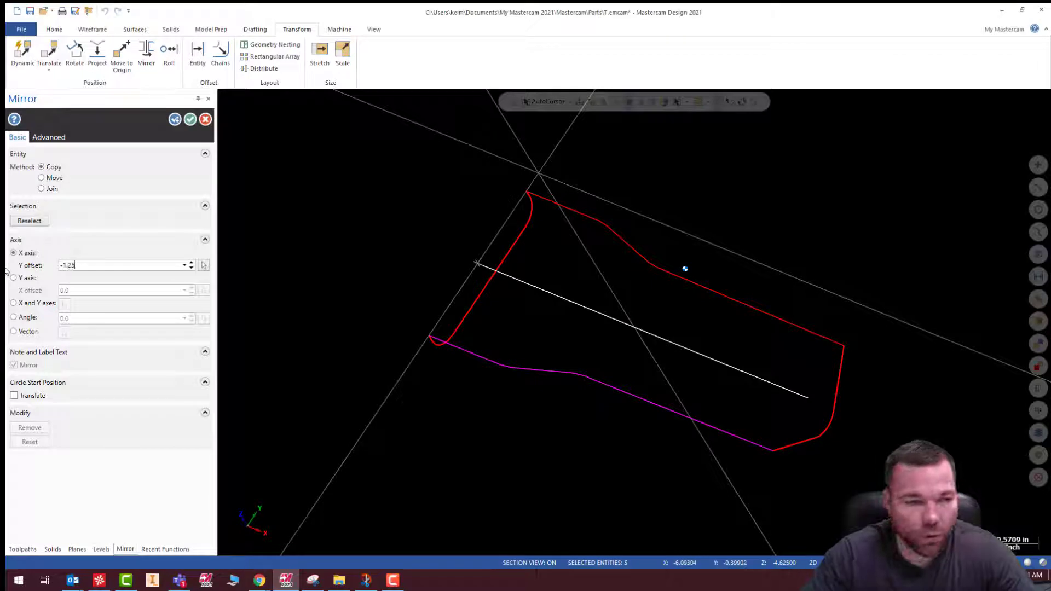
type("1.25")
mouse_move(632, 322)
middle_mouse_down()
mouse_move(763, 275)
mouse_move(630, 233)
mouse_move(641, 251)
mouse_move(760, 245)
mouse_move(827, 256)
mouse_move(798, 311)
mouse_move(826, 252)
mouse_move(777, 249)
middle_mouse_up()
left_click(190, 119)
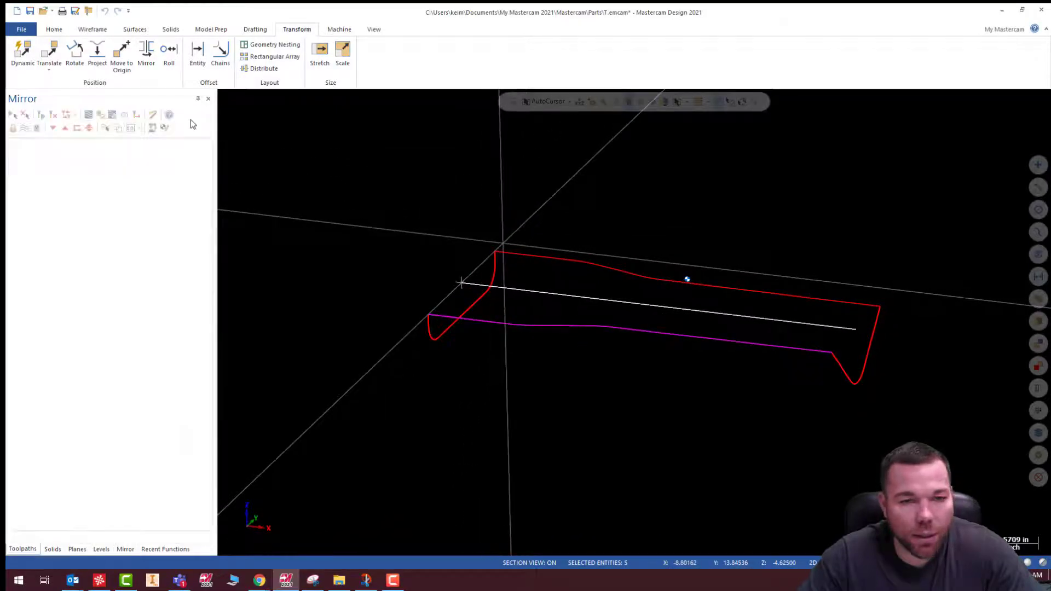
Step: Name level 1, which holds the wireframe geometry, "profile"
left_click(85, 549)
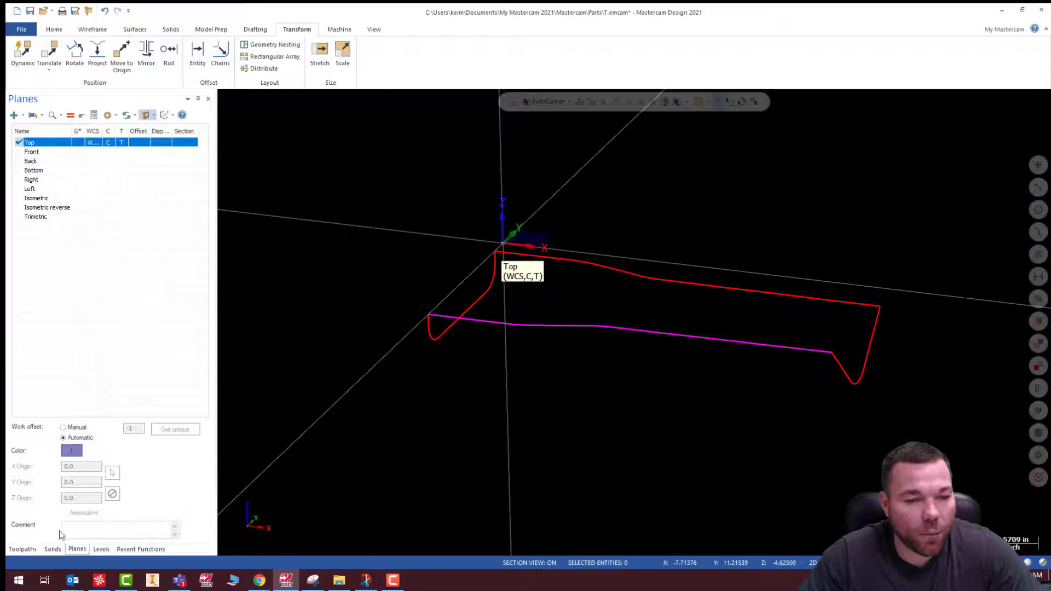
left_click(101, 549)
double_click(90, 142)
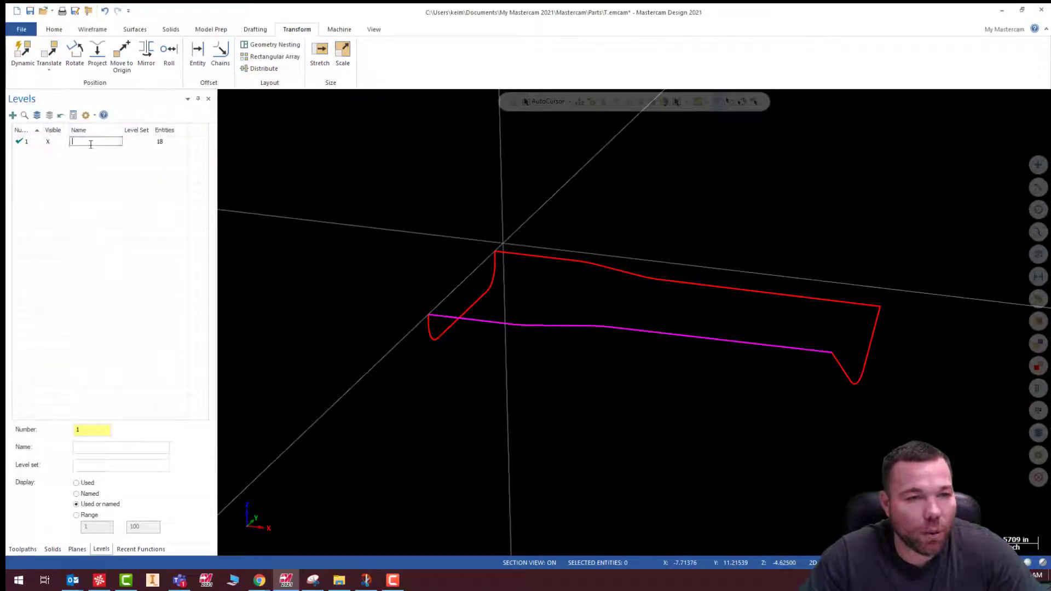
type("profil")
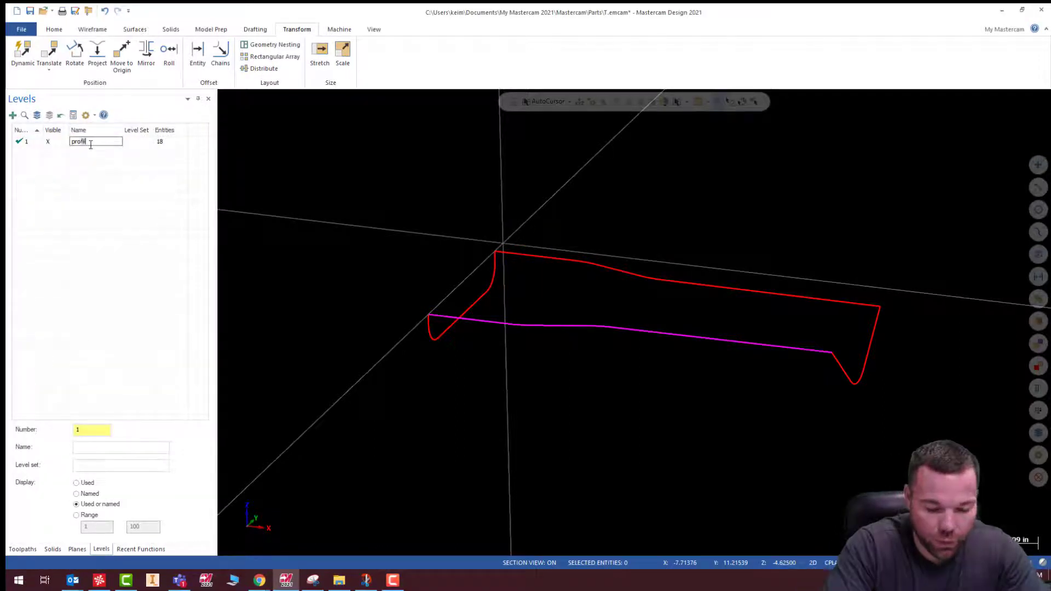
type("e")
key("Return")
Step: Add a new active level 2 and name it "surface"
left_click(13, 115)
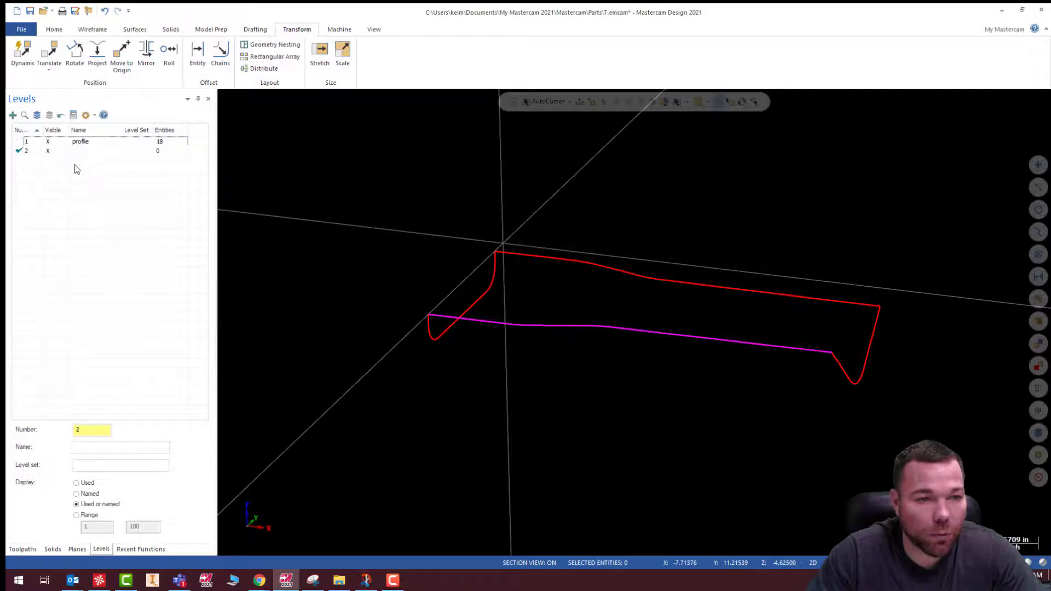
double_click(89, 152)
type("sur")
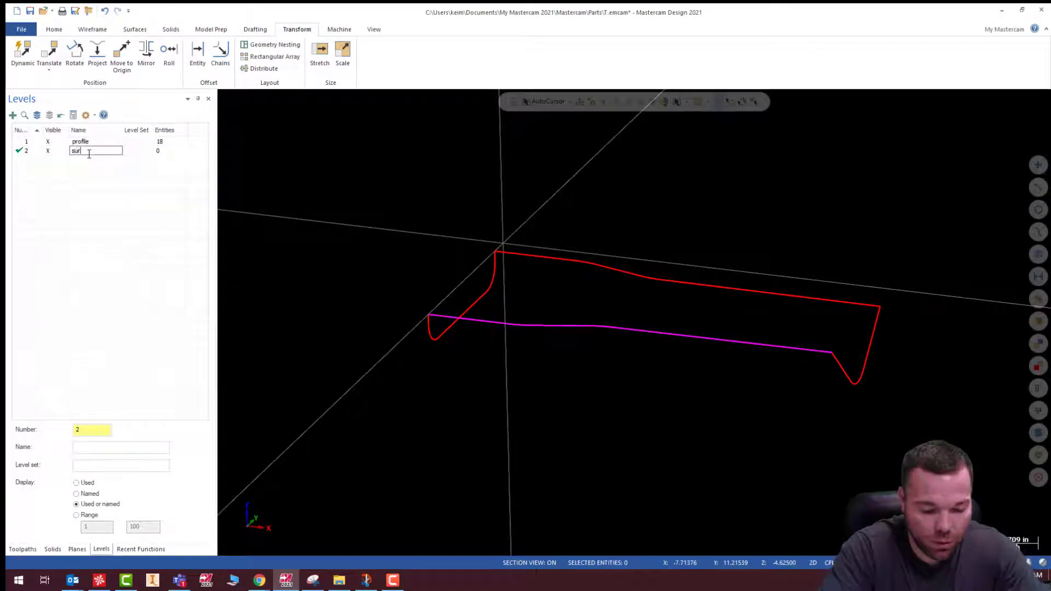
type("face")
key("Return")
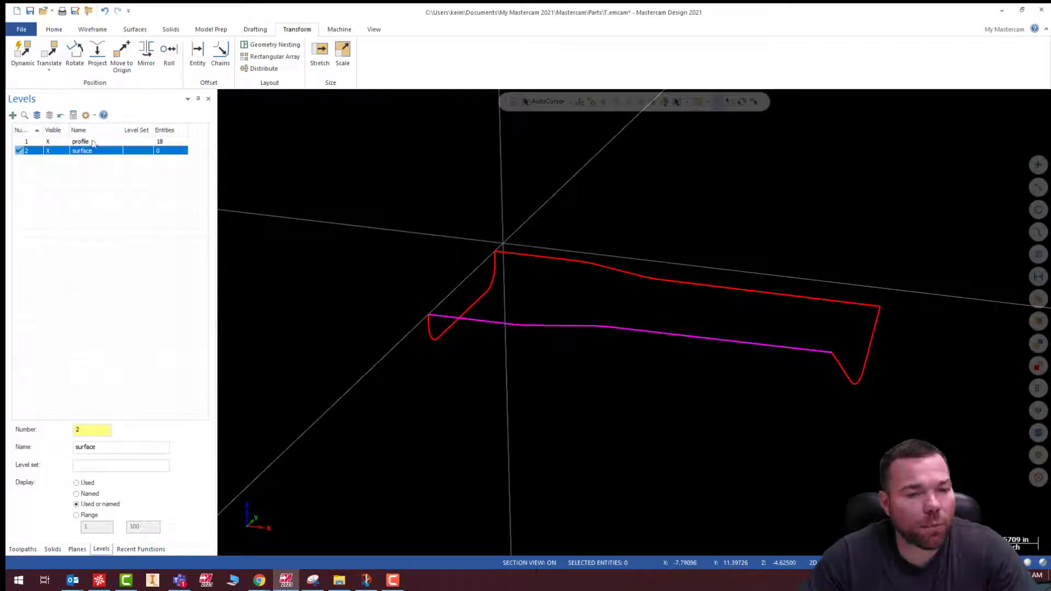
Step: Start a Net surface and set the wireframe chaining mode to 3D
left_click(23, 549)
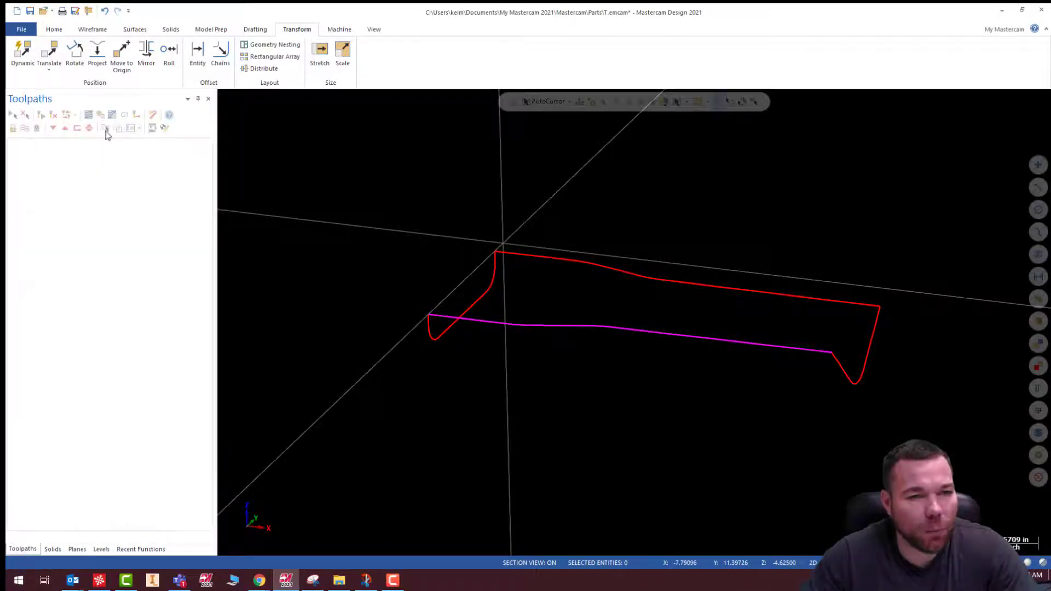
left_click(138, 32)
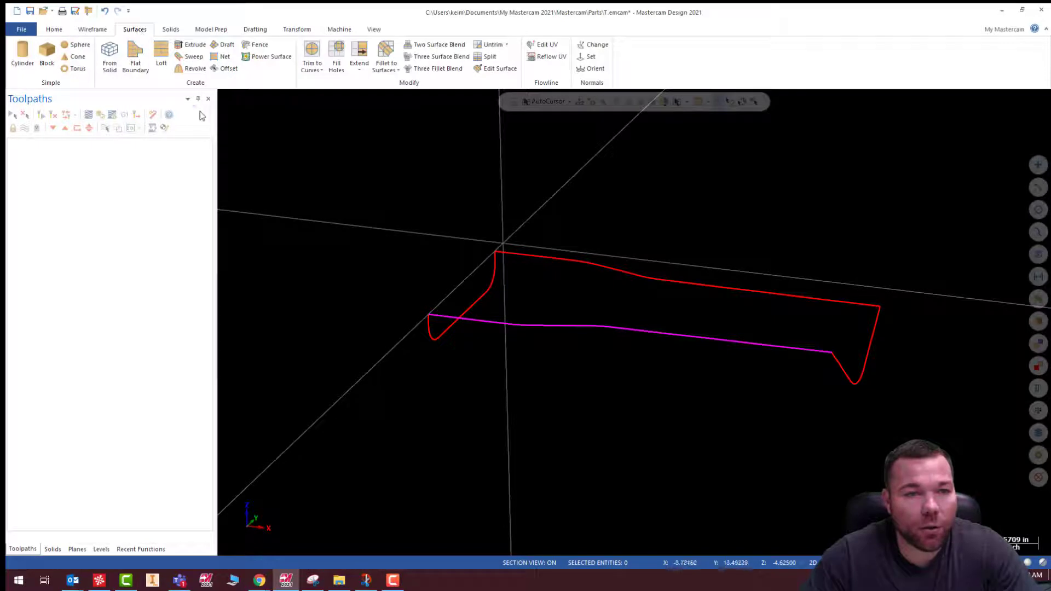
left_click(226, 57)
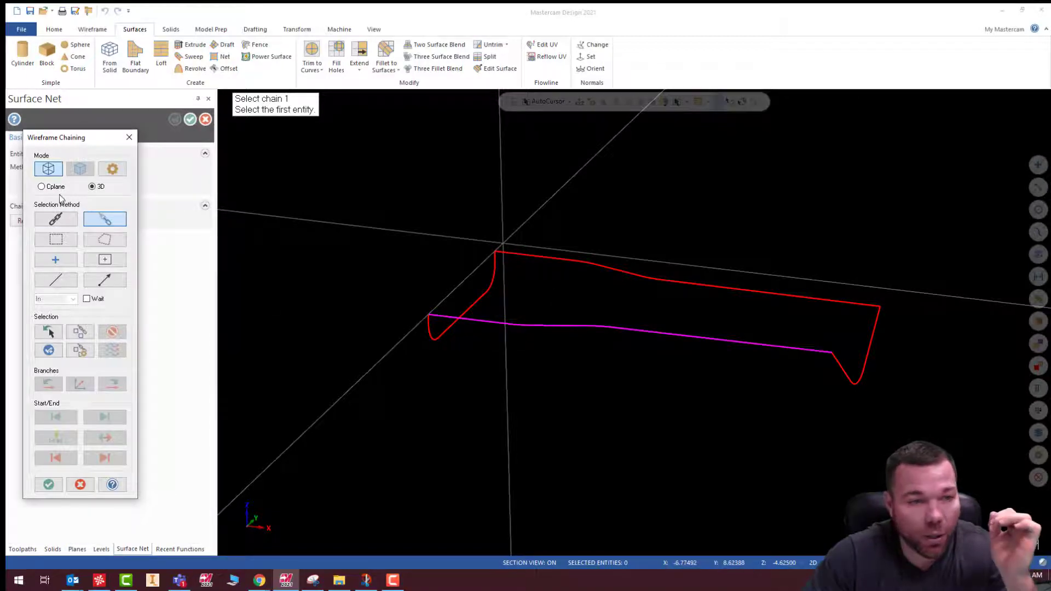
left_click(430, 319)
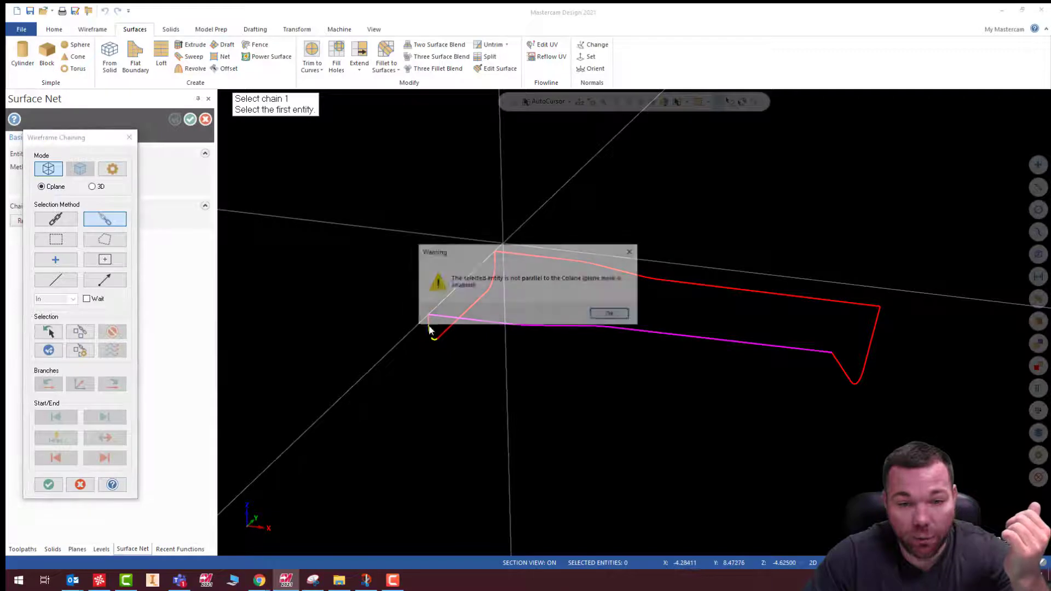
left_click(609, 314)
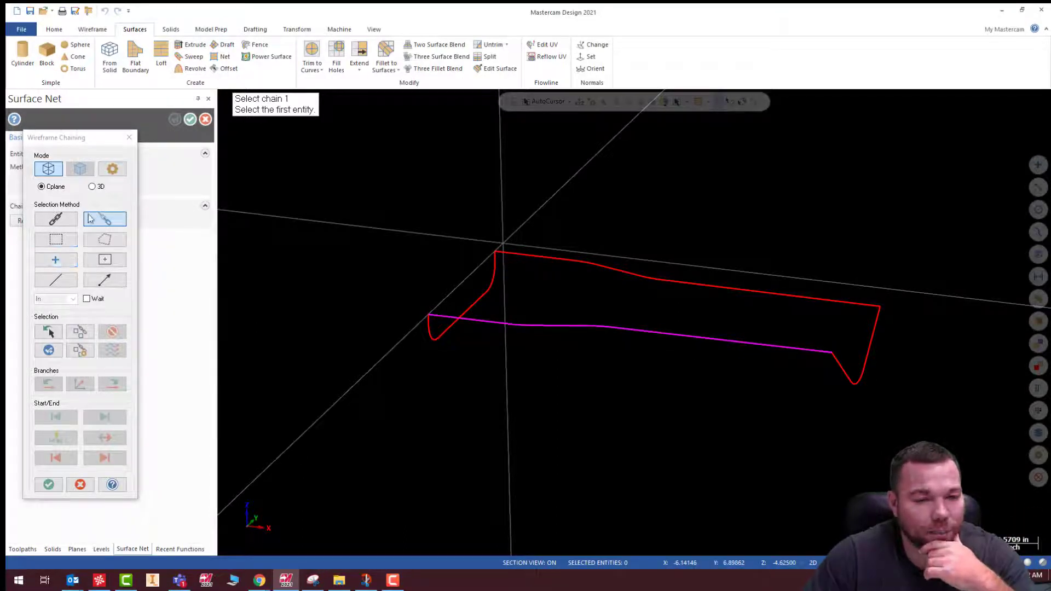
left_click(92, 187)
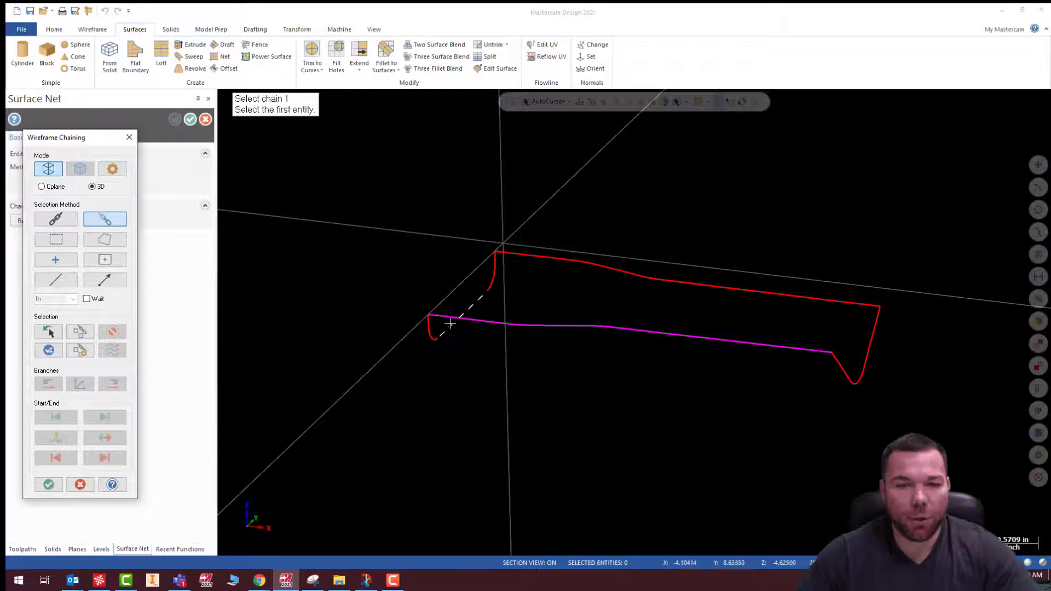
Step: Chain the wide end profile nearest the origin as the first chain, from the magenta curve's corner to the opposite upper corner
scroll(445, 322, "up", 4)
middle_click_drag(551, 326, 428, 324)
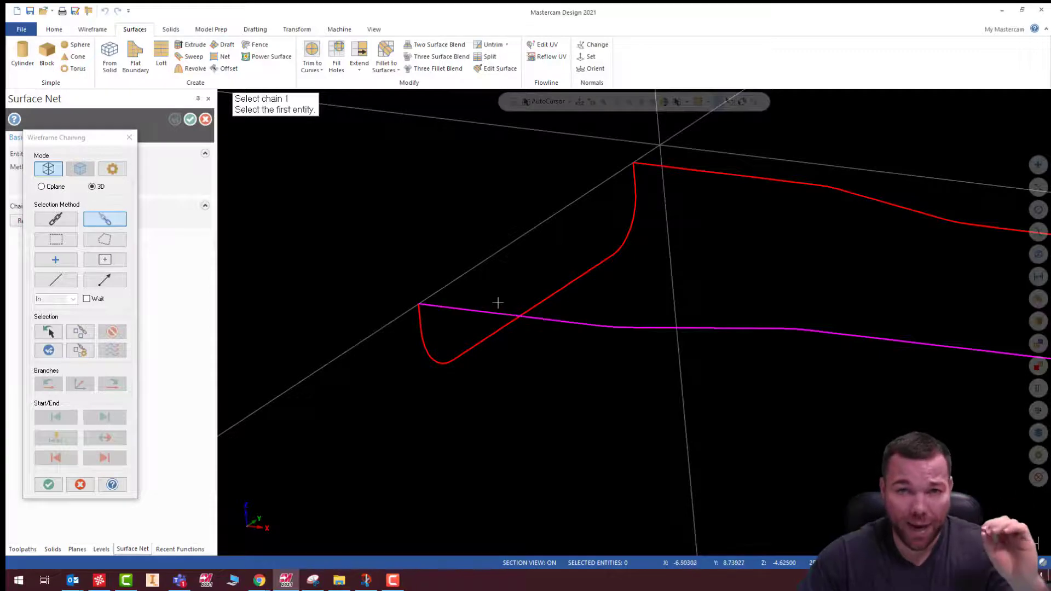
scroll(433, 309, "up", 3)
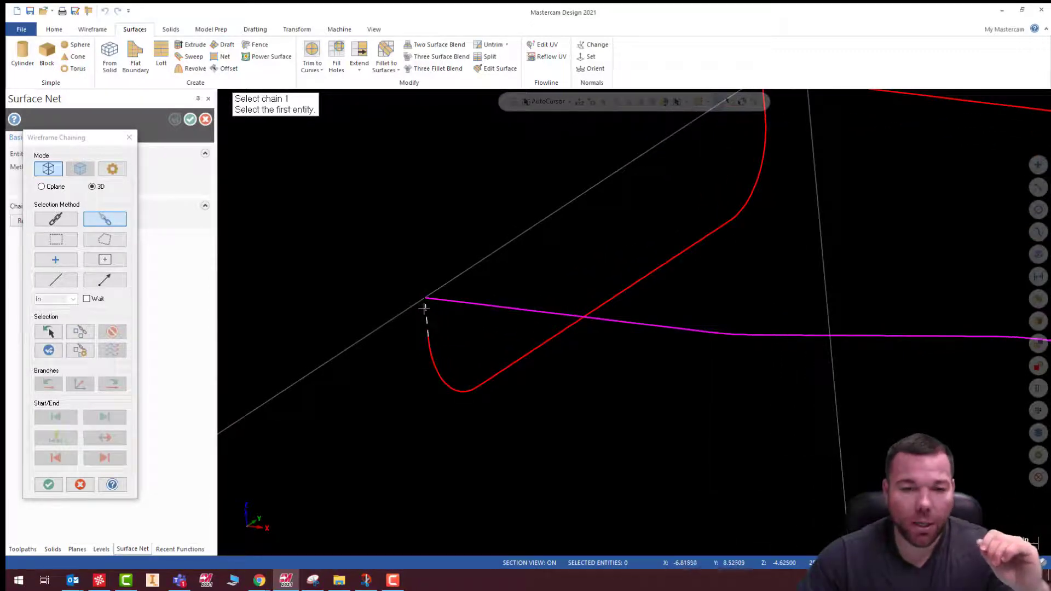
left_click(424, 309)
middle_click_drag(395, 364, 412, 362)
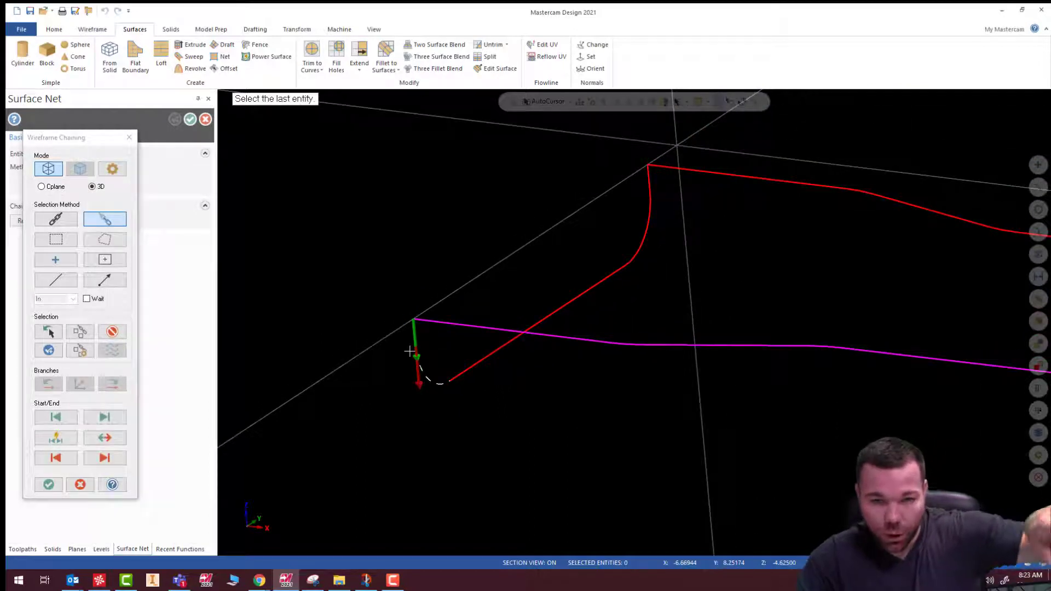
left_click(650, 180)
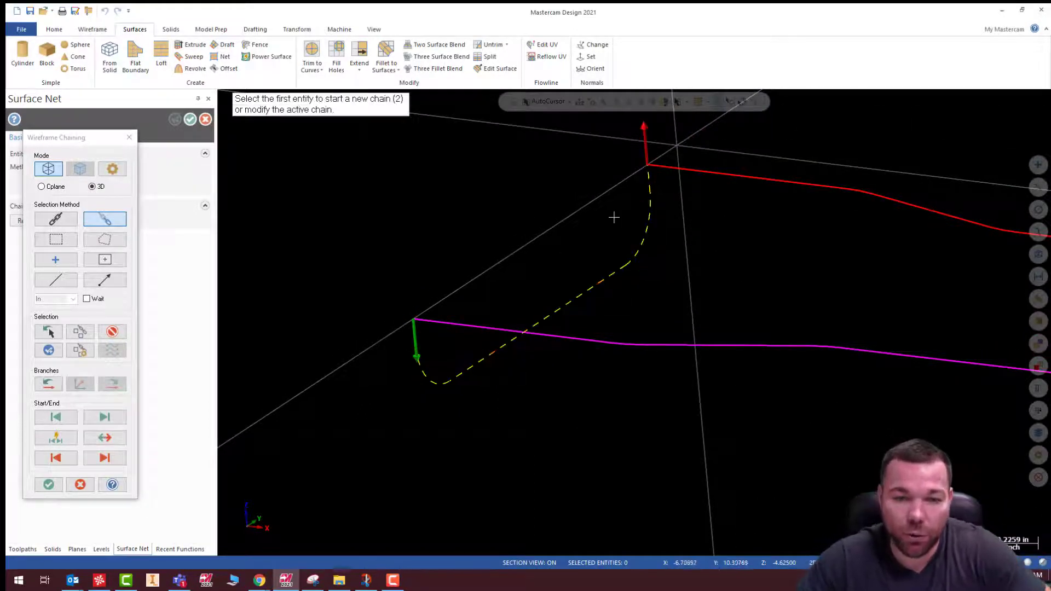
Step: Chain the opposite end profile as the second chain, from the magenta curve's corner to the red transition curve's corner
scroll(384, 331, "down", 5)
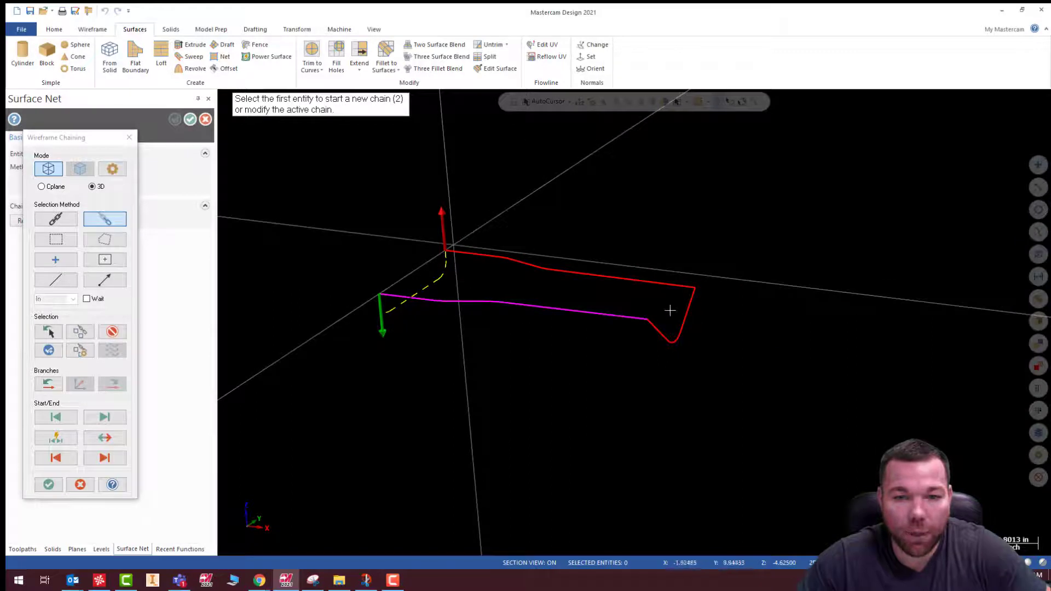
middle_click_drag(671, 311, 593, 318)
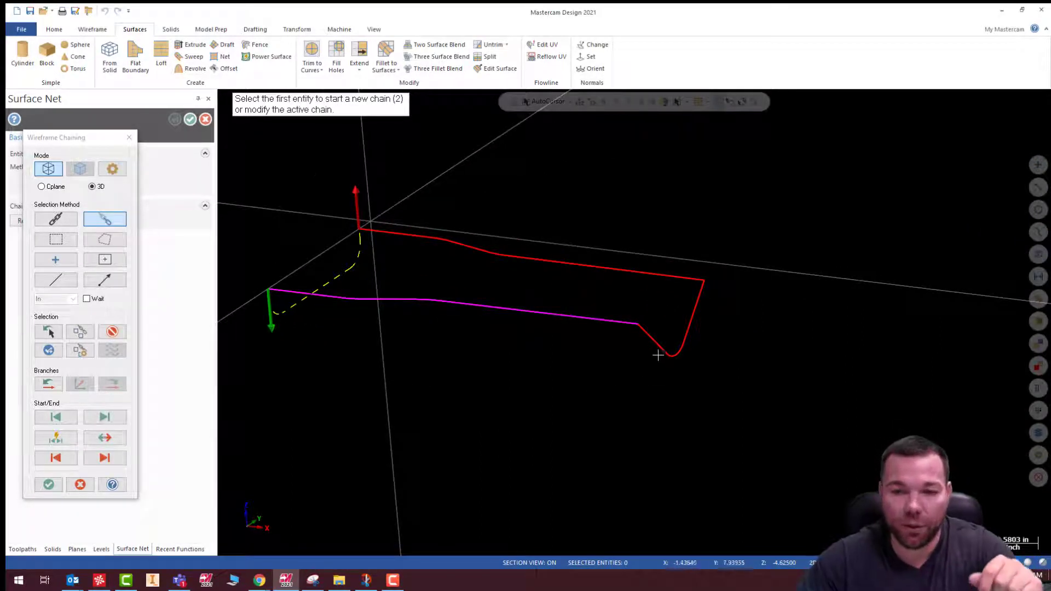
scroll(642, 332, "up", 3)
left_click(642, 333)
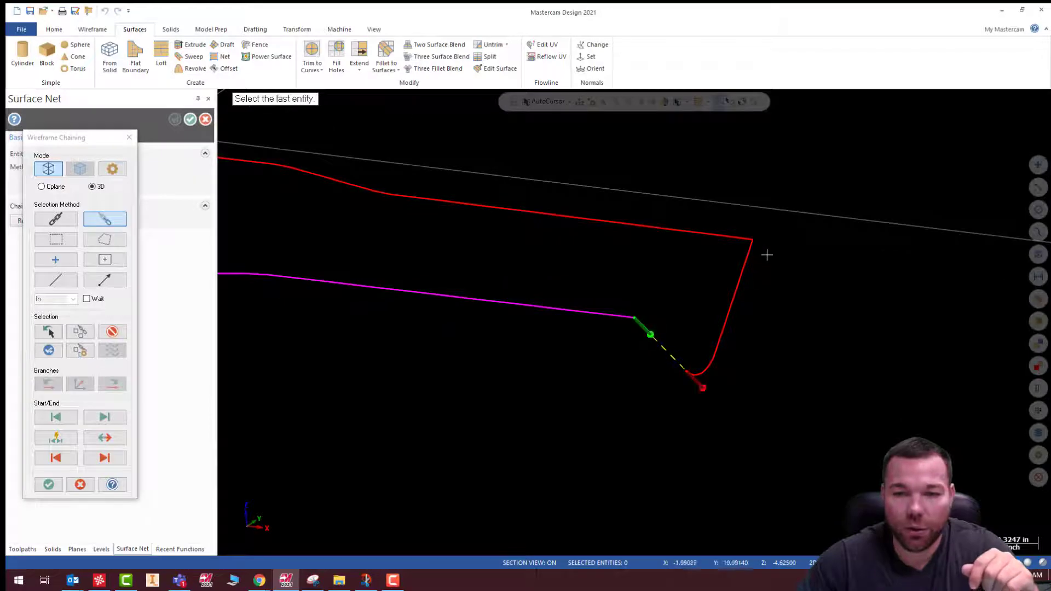
left_click(749, 258)
middle_click_drag(805, 347, 780, 363)
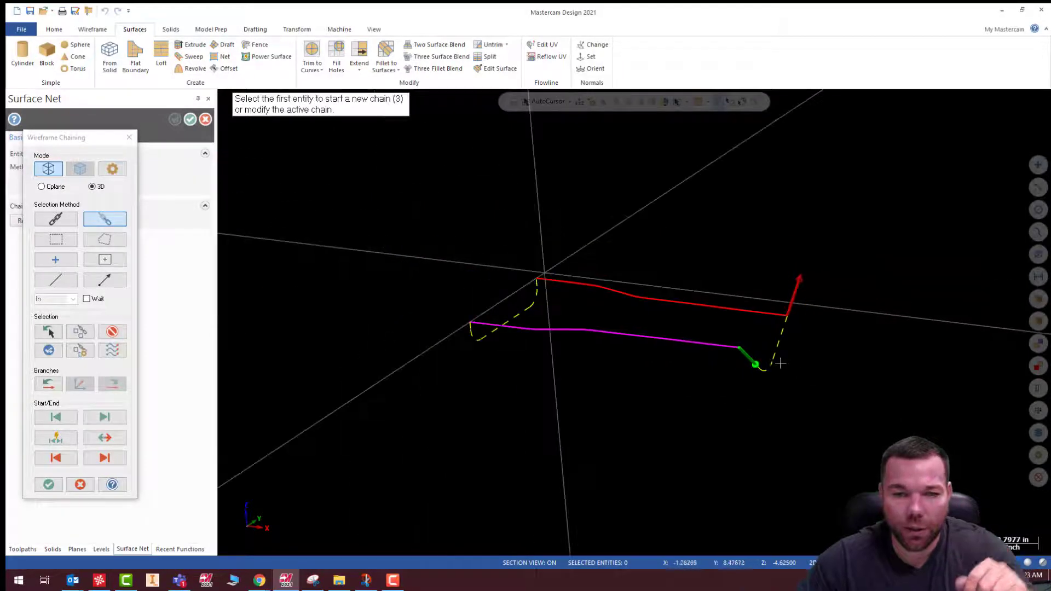
Step: Chain the red and magenta transition curves as the third and fourth chains, and accept them to generate the net surface
left_click(777, 313)
left_click(557, 280)
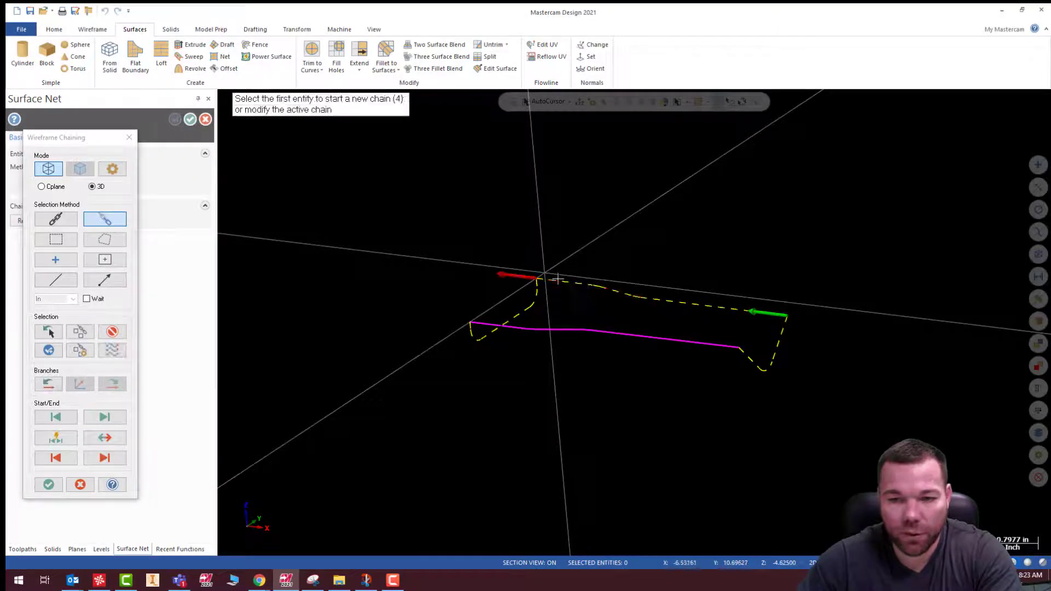
left_click(721, 346)
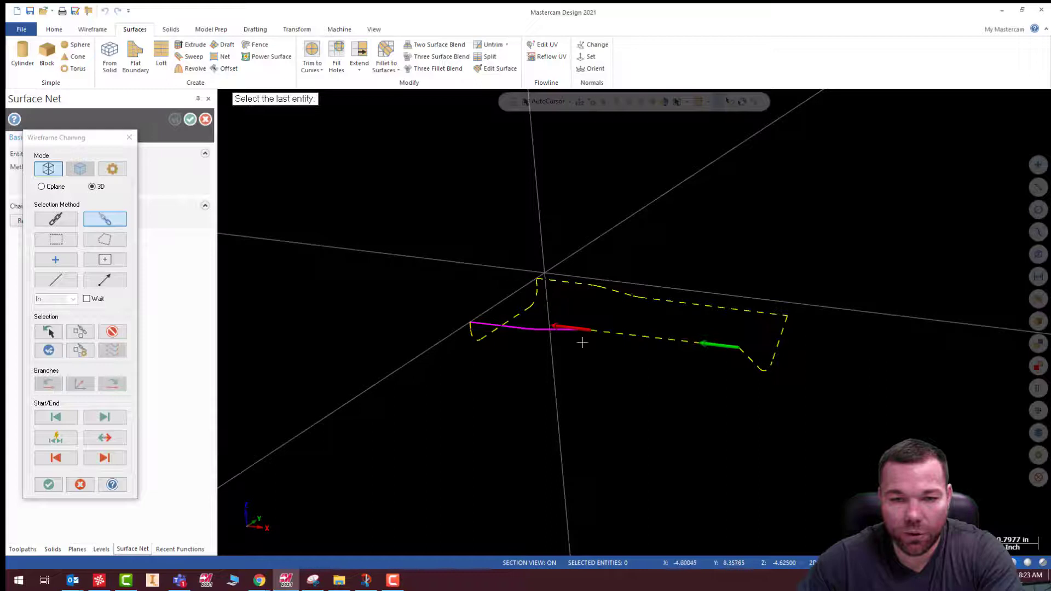
left_click(502, 327)
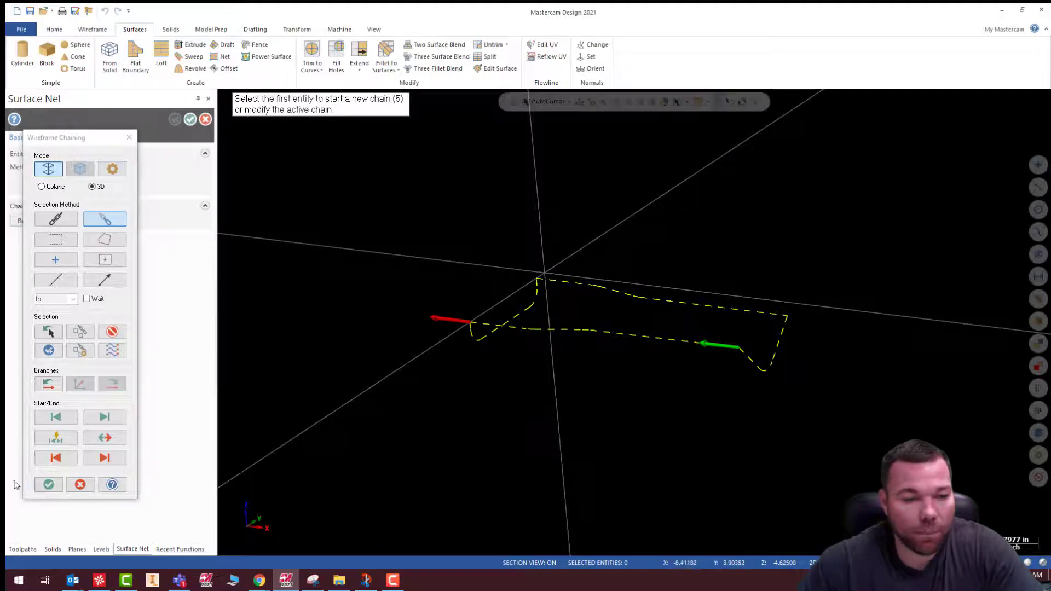
left_click(51, 485)
middle_click_drag(593, 214, 263, 366)
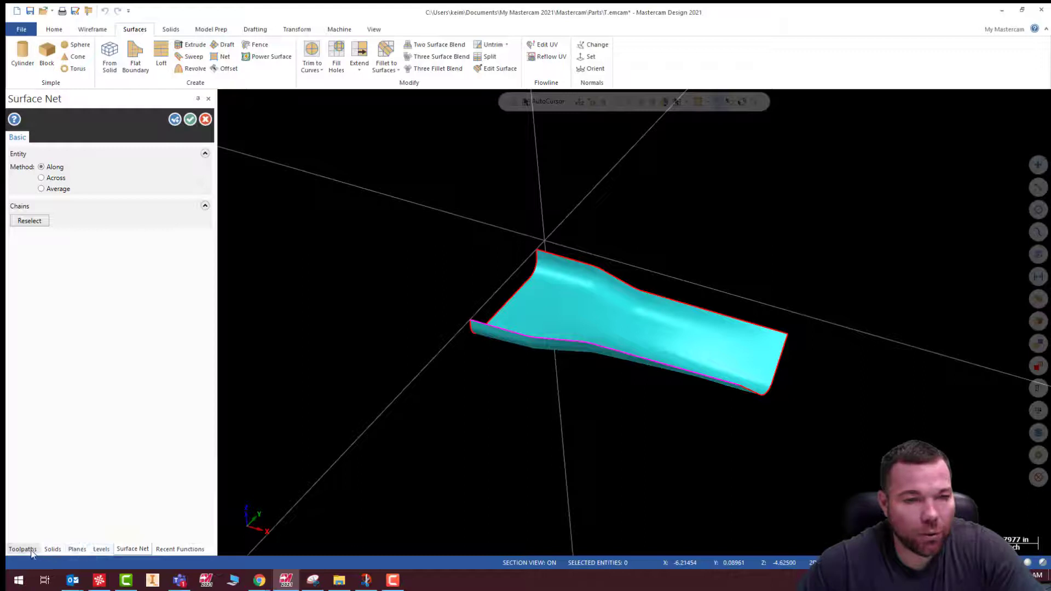
Step: Hide the "profile" level so that only the net surface is displayed
left_click(101, 550)
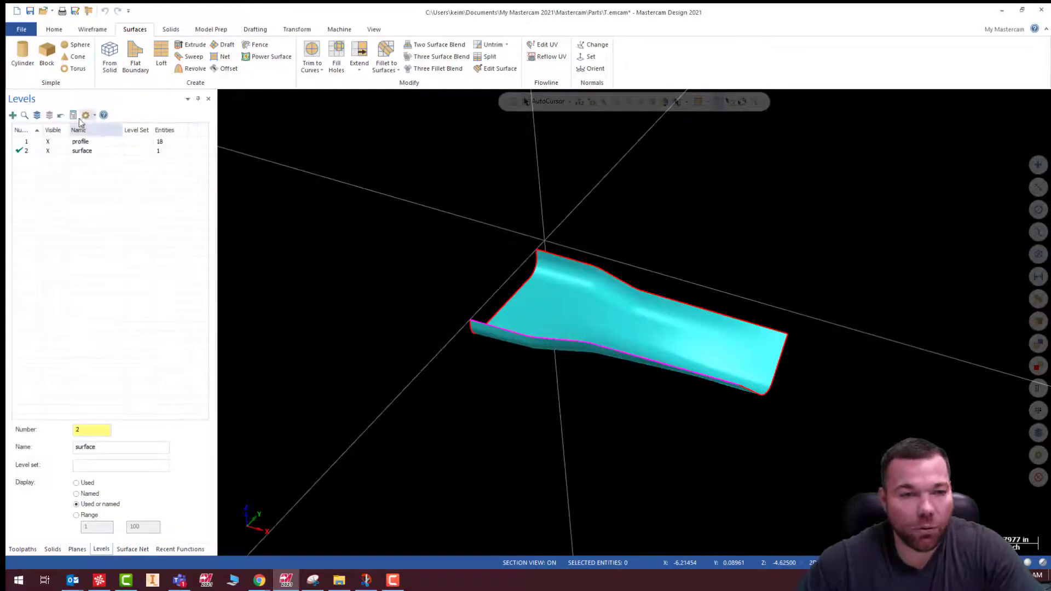
left_click(47, 143)
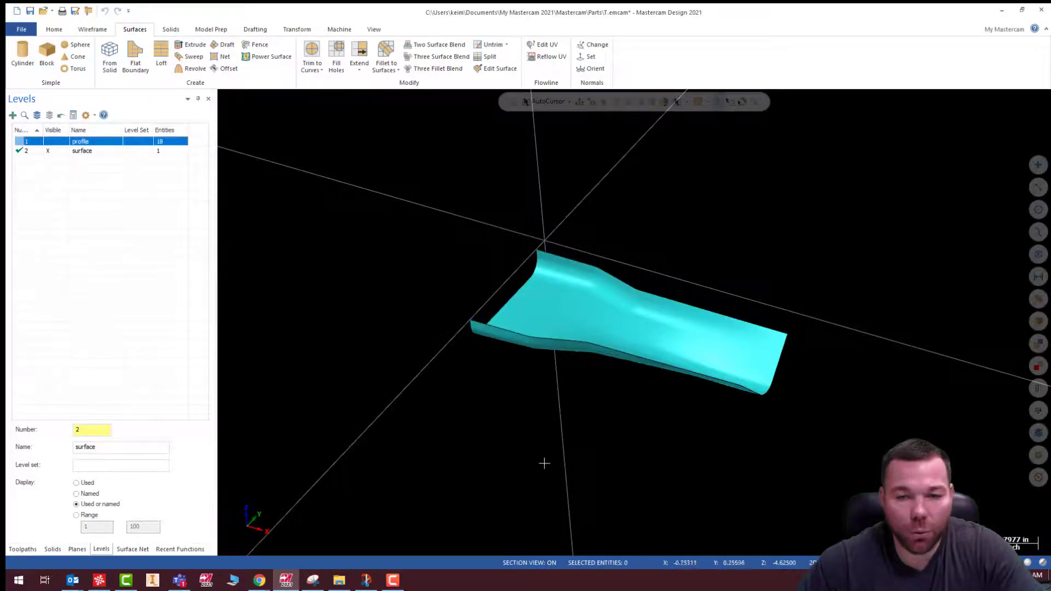
mouse_move(608, 309)
middle_mouse_down()
mouse_move(655, 209)
mouse_move(652, 222)
mouse_move(672, 226)
mouse_move(235, 387)
middle_mouse_up()
Step: Add a mill machine group using the GENERIC HAAS 3-AXIS VMC machine
left_click(22, 549)
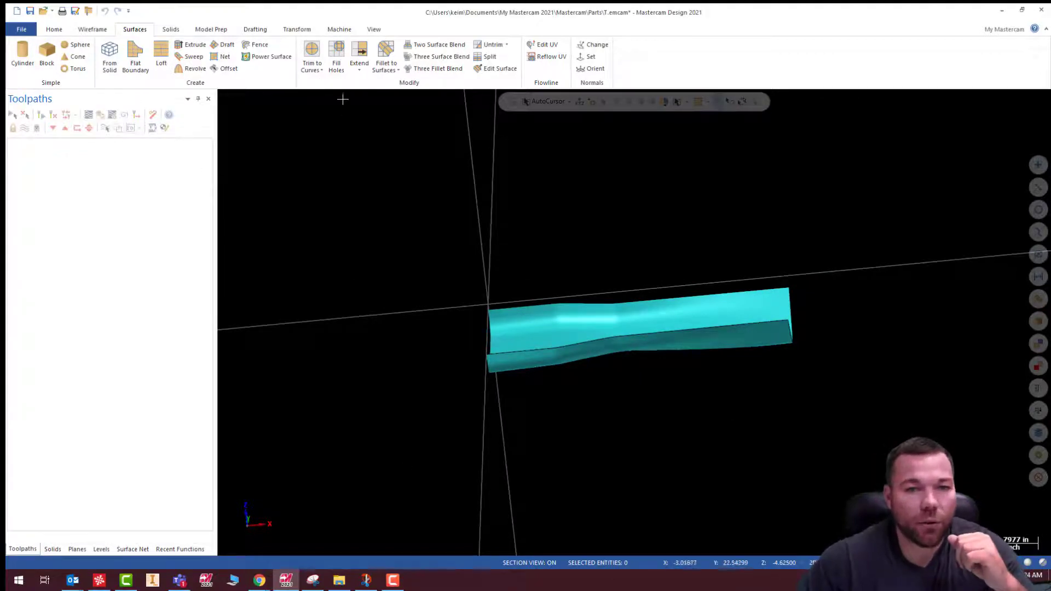
left_click(341, 30)
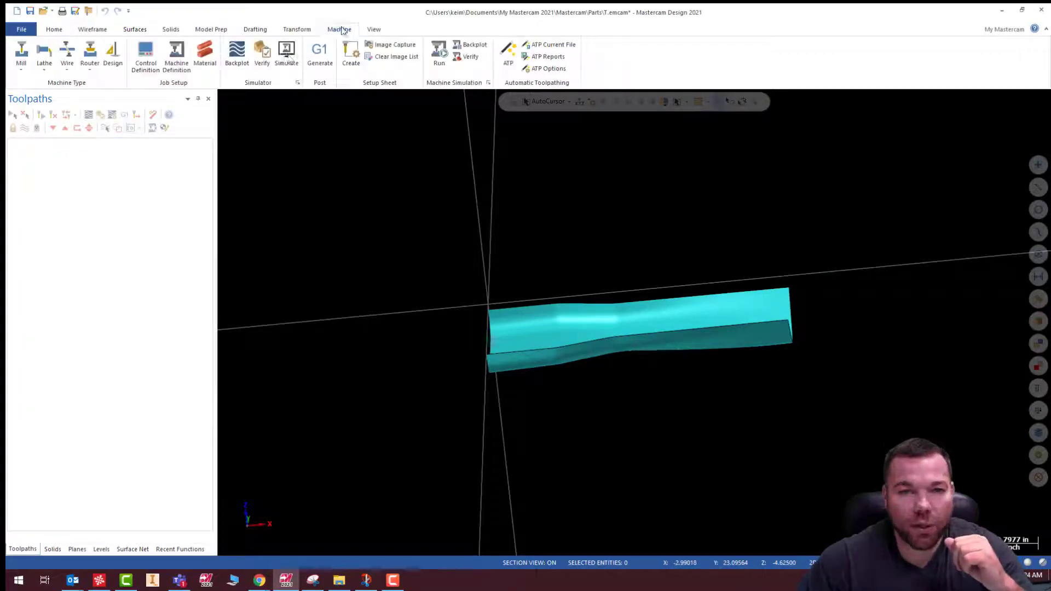
left_click(21, 55)
left_click(60, 95)
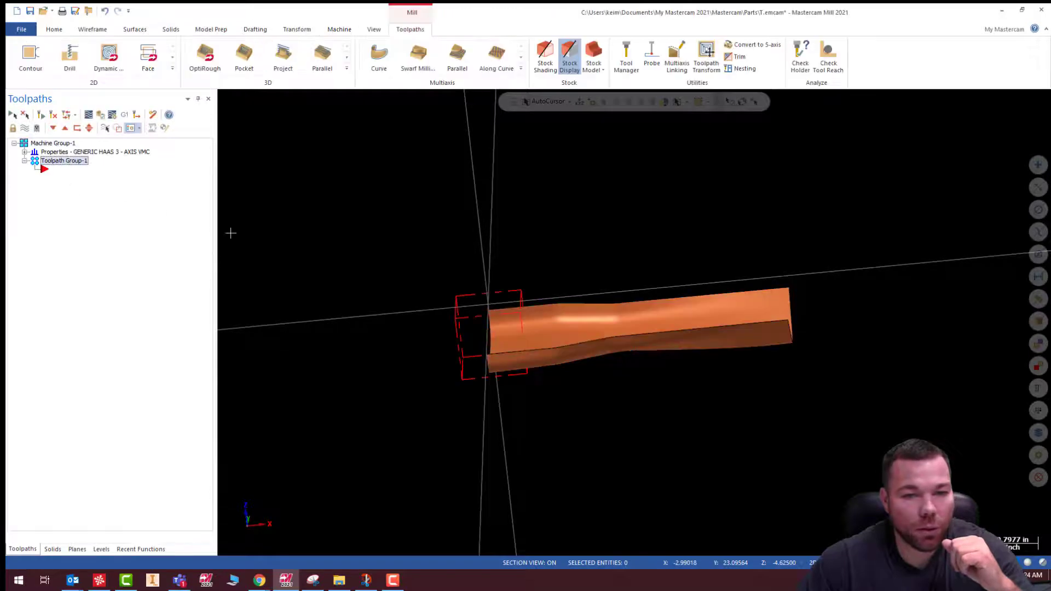
Step: Set the rectangular stock size to 4.625 in X and 2.5 in Y, with the stock origin at the top face's rear corner
left_click(24, 152)
left_click(66, 177)
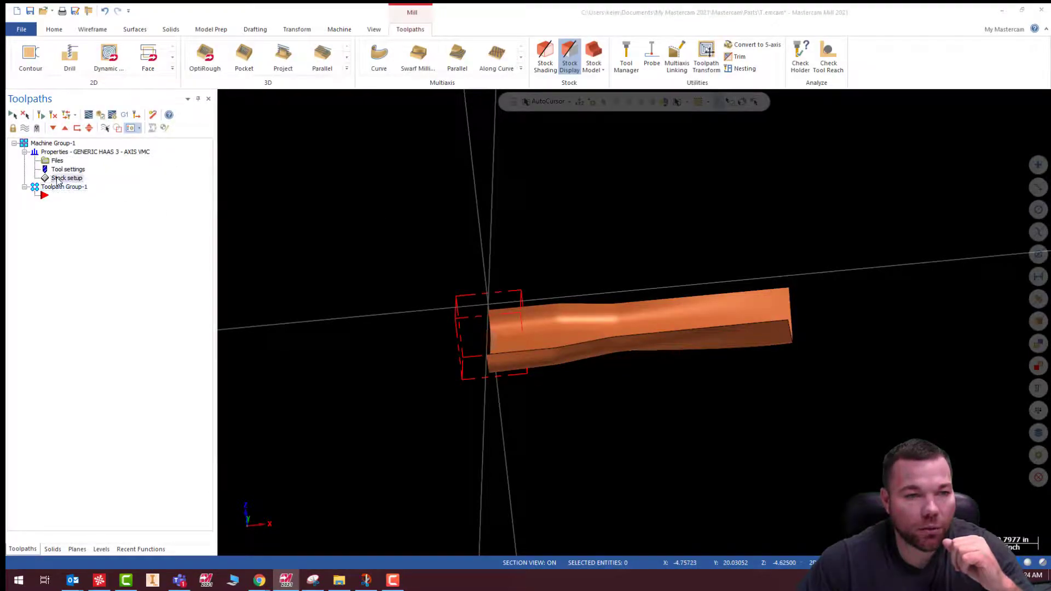
double_click(412, 290)
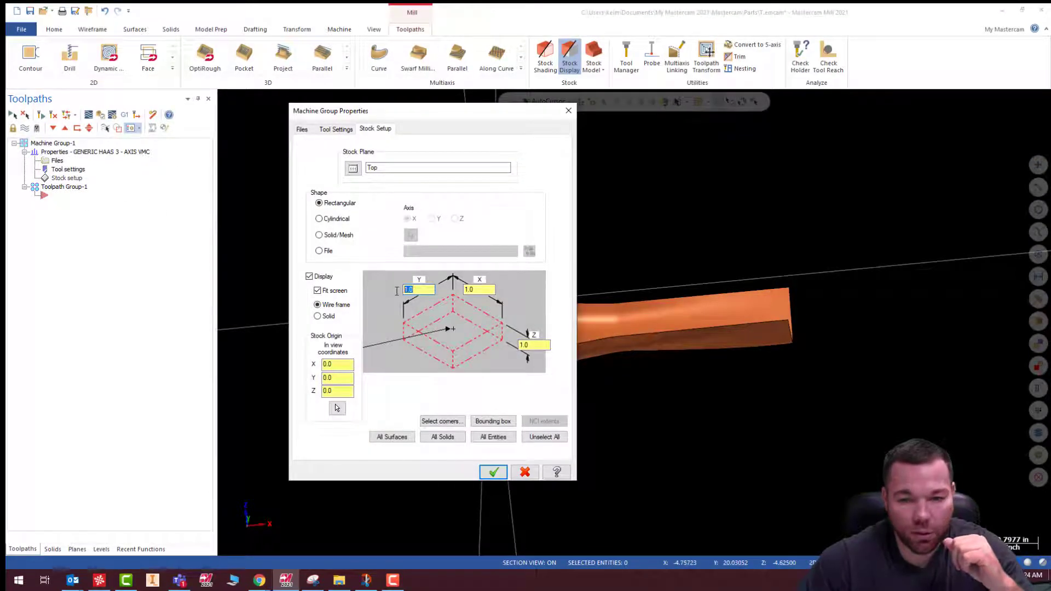
type("4.625")
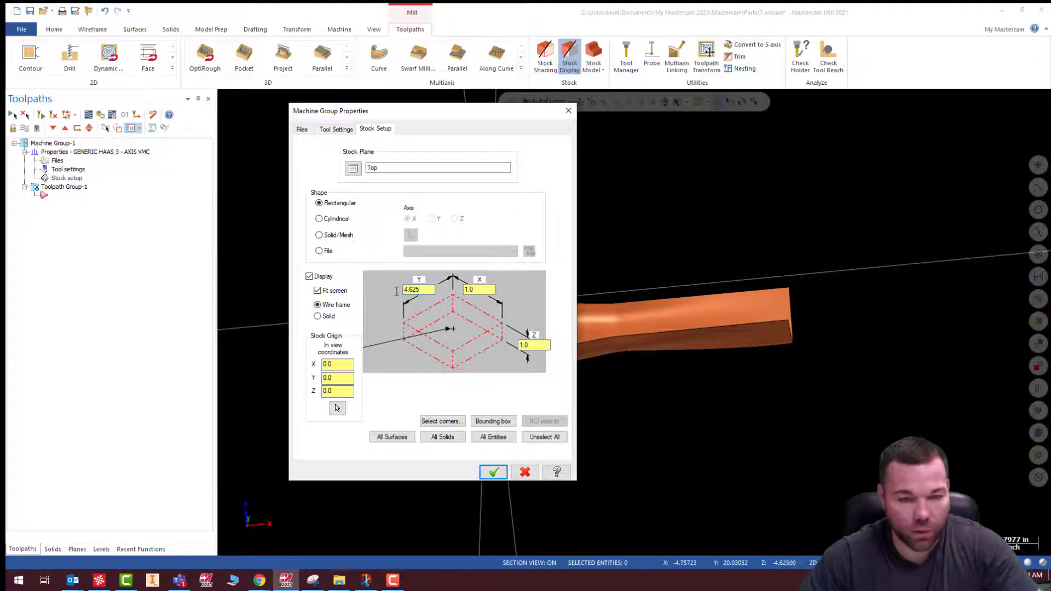
left_click_drag(406, 291, 396, 291)
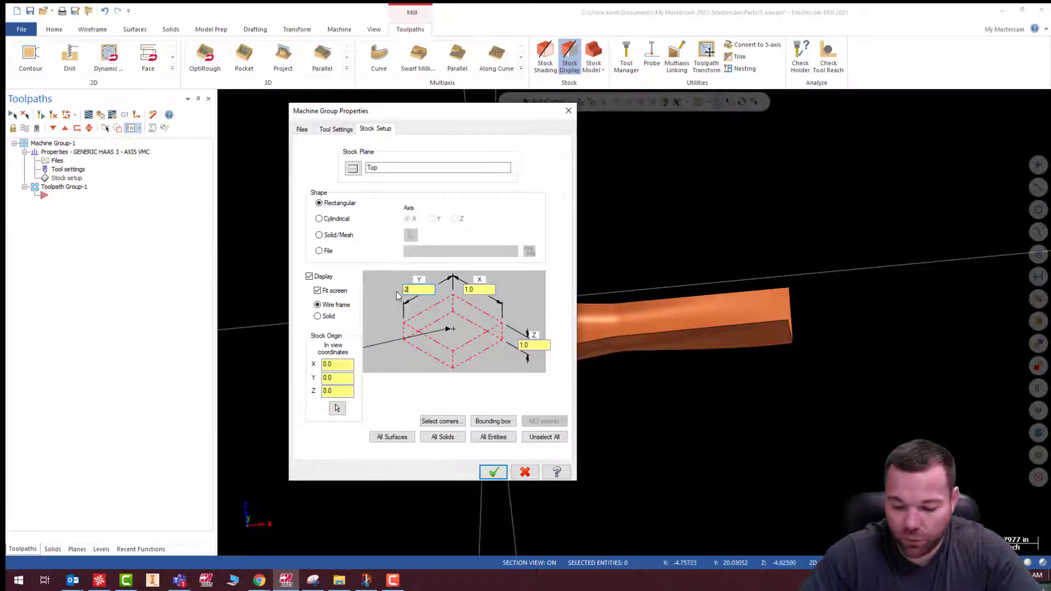
type("2.5")
key("Tab")
type("4.0625")
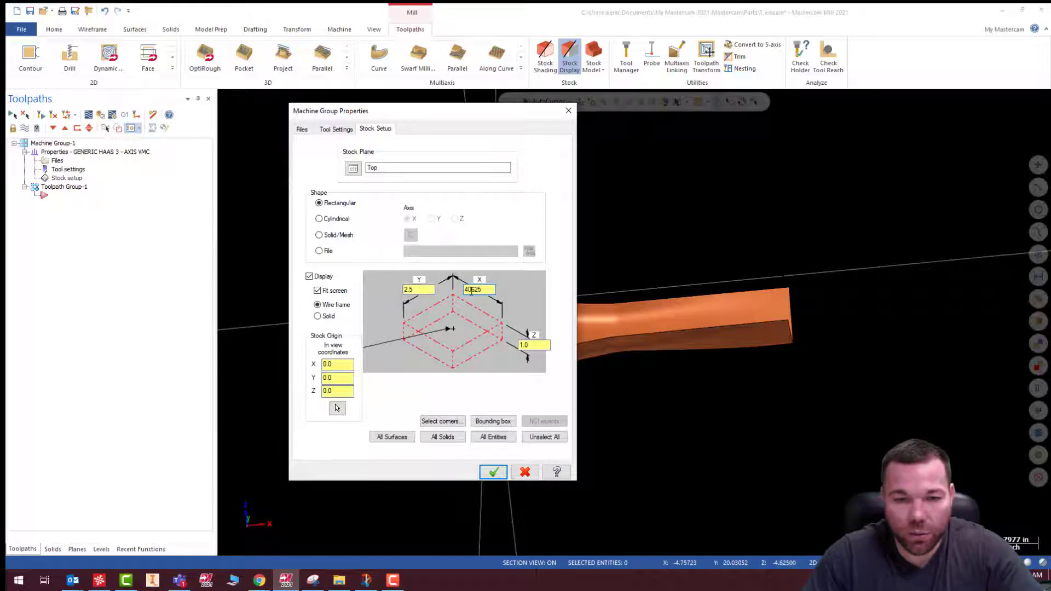
key("BackSpace")
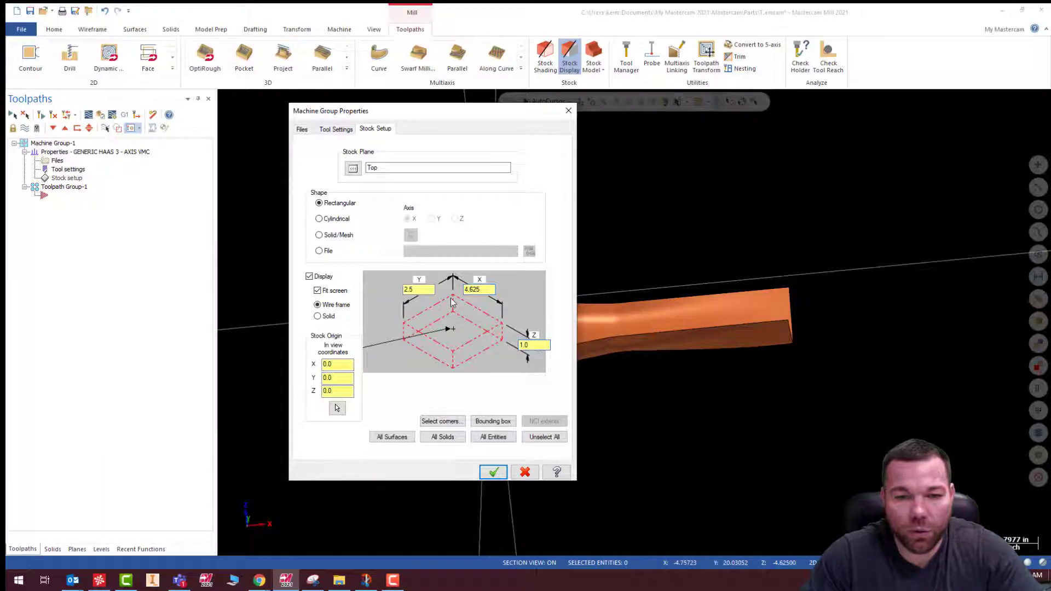
left_click(452, 303)
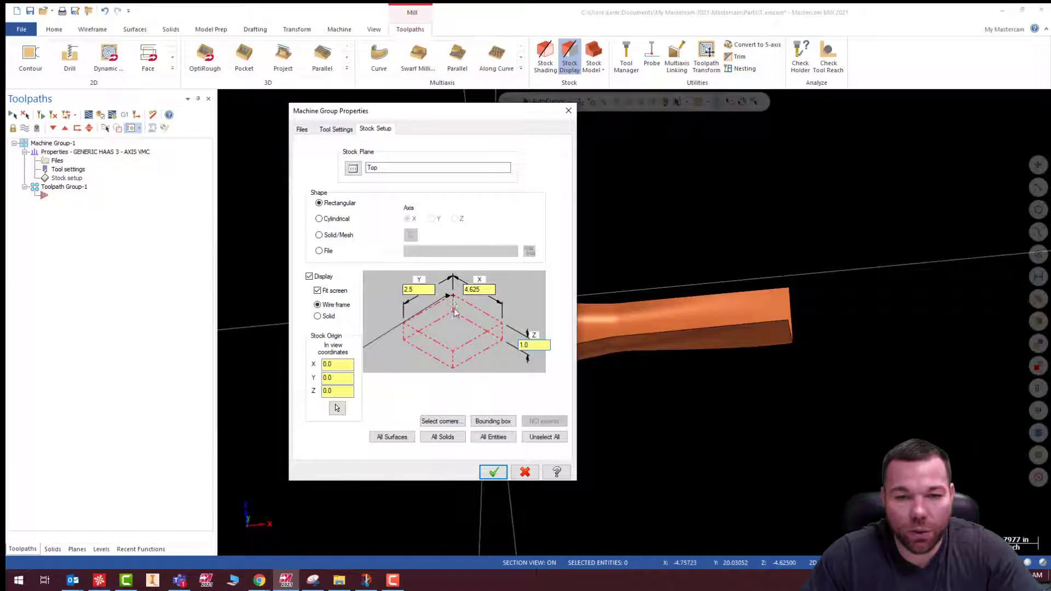
left_click(494, 473)
Step: Add a 3D Area Roughing high speed toolpath to the mill toolpath group
right_click(636, 140)
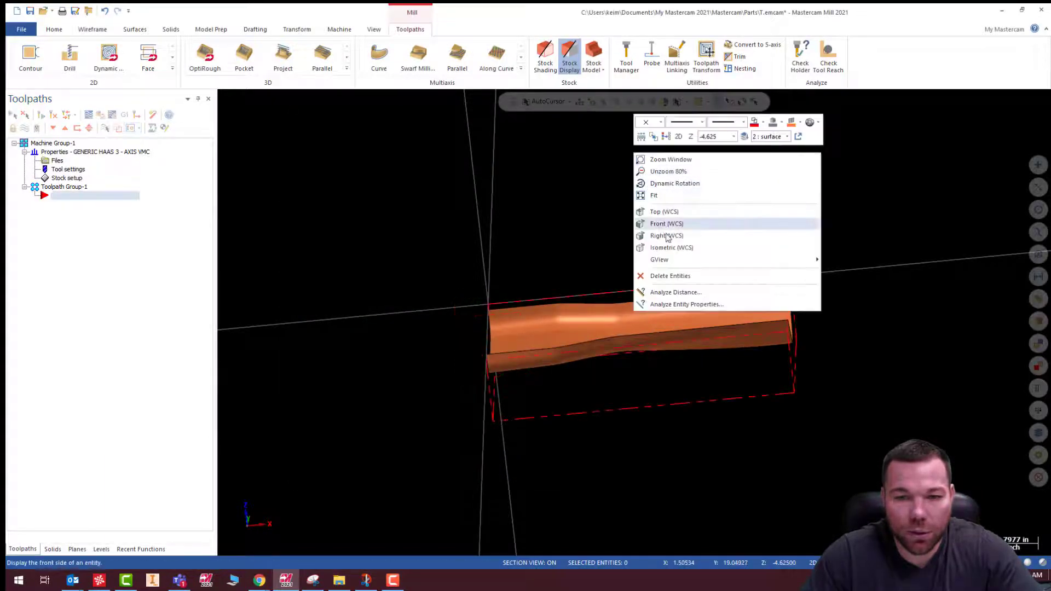
left_click(667, 212)
middle_click_drag(586, 279, 614, 215)
right_click(614, 216)
left_click(678, 273)
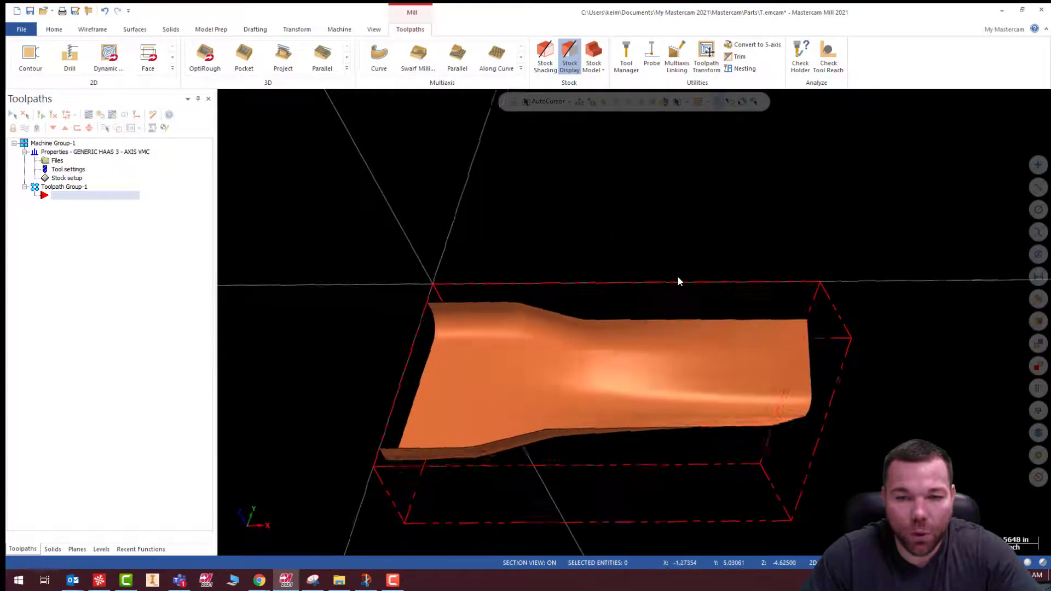
middle_click_drag(556, 286, 529, 175)
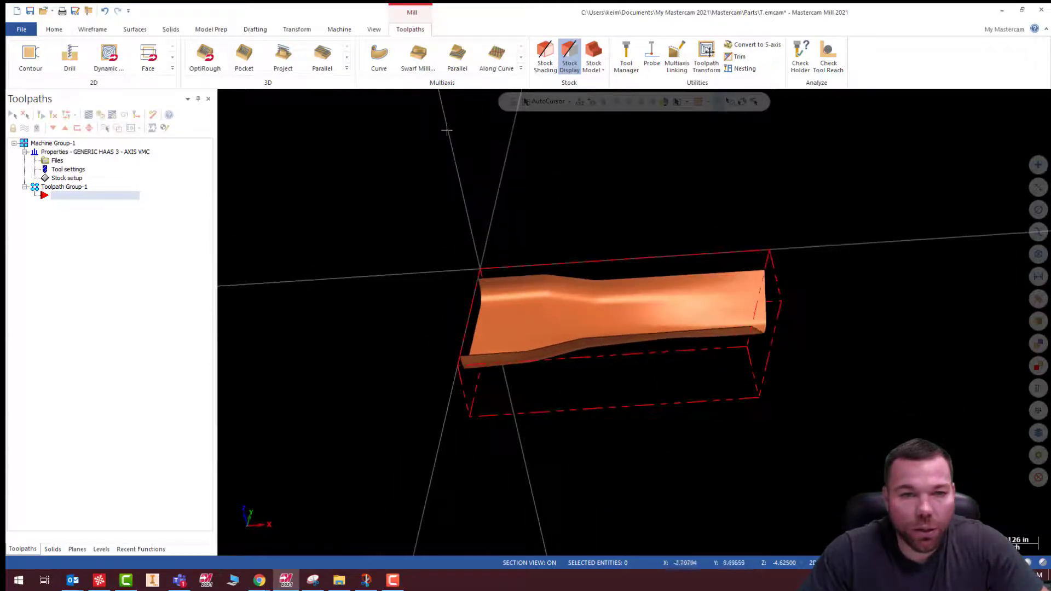
left_click(347, 70)
left_click(282, 101)
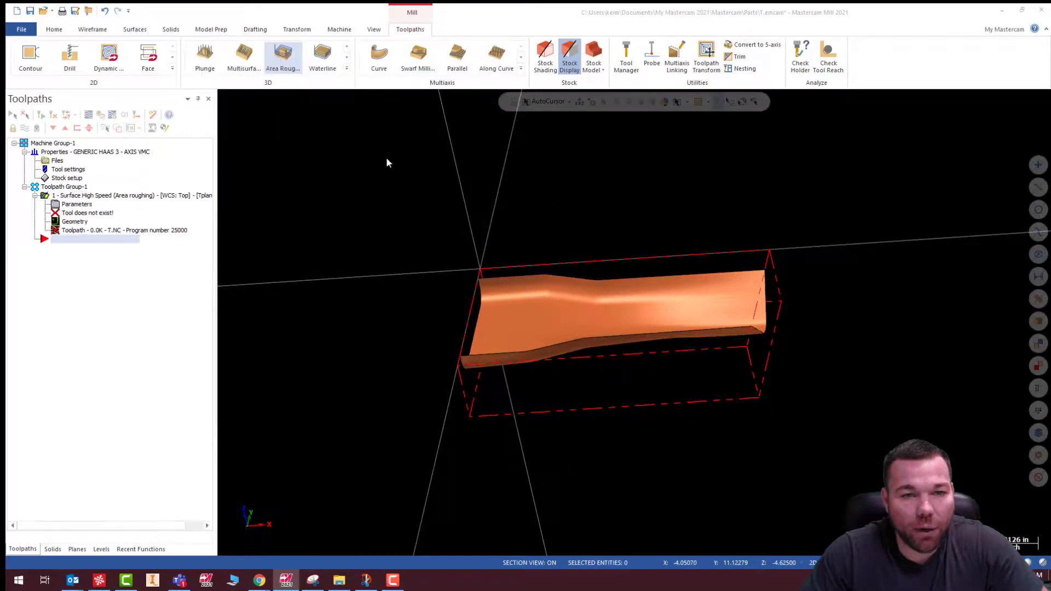
Step: Set both the floor stock and the wall stock of the machining geometry to 0.01
left_click(385, 176)
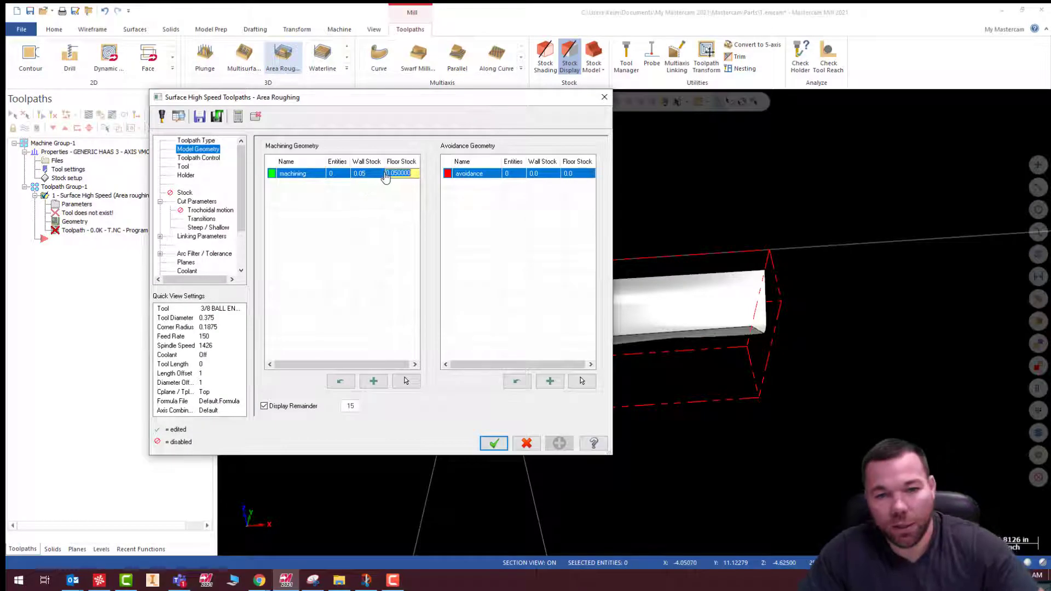
key("BackSpace")
type("0.01")
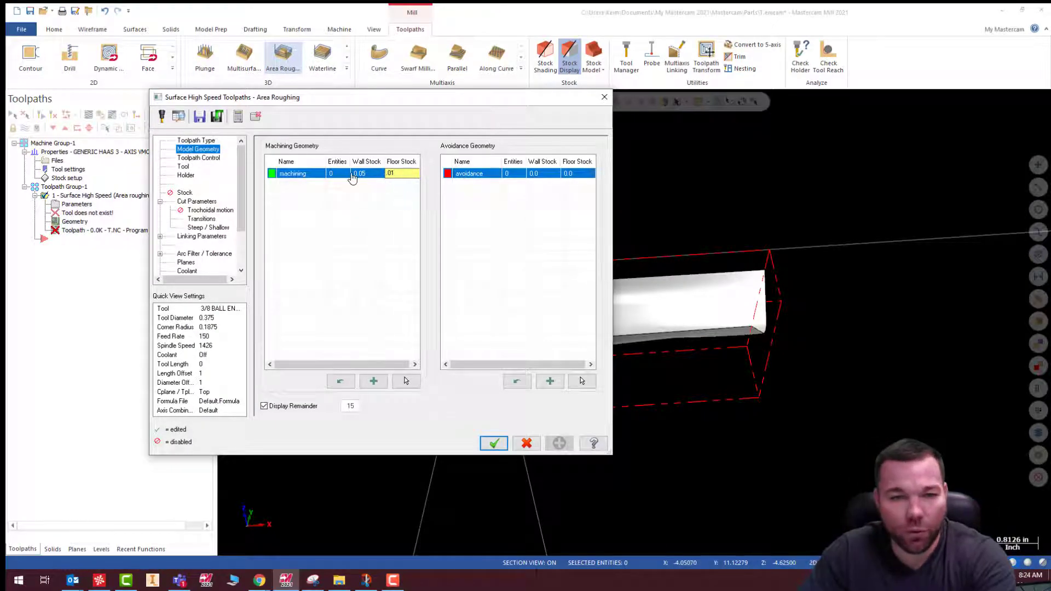
left_click(358, 174)
type("0.01")
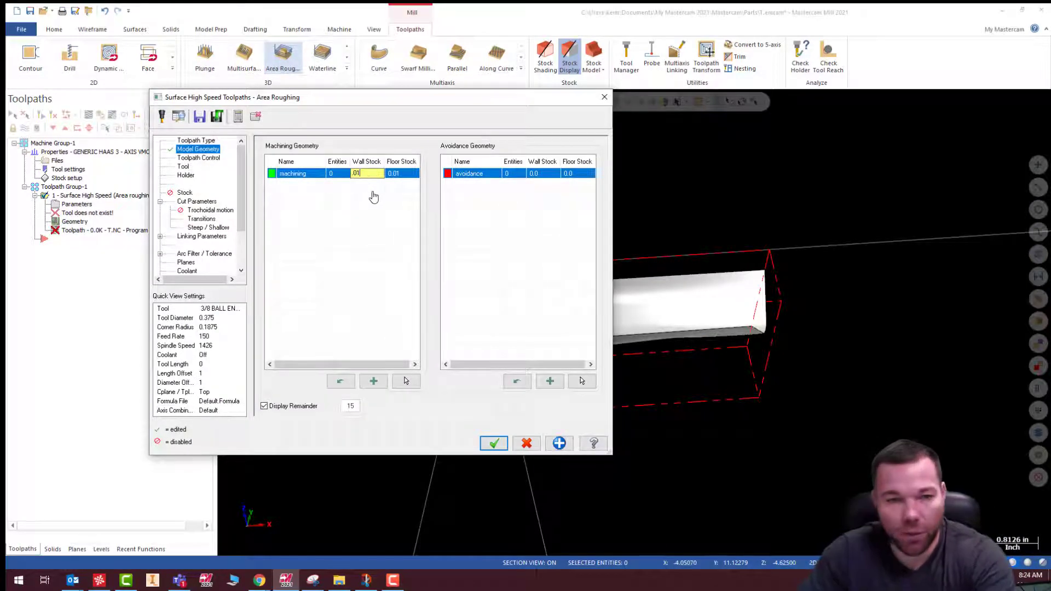
left_click(346, 186)
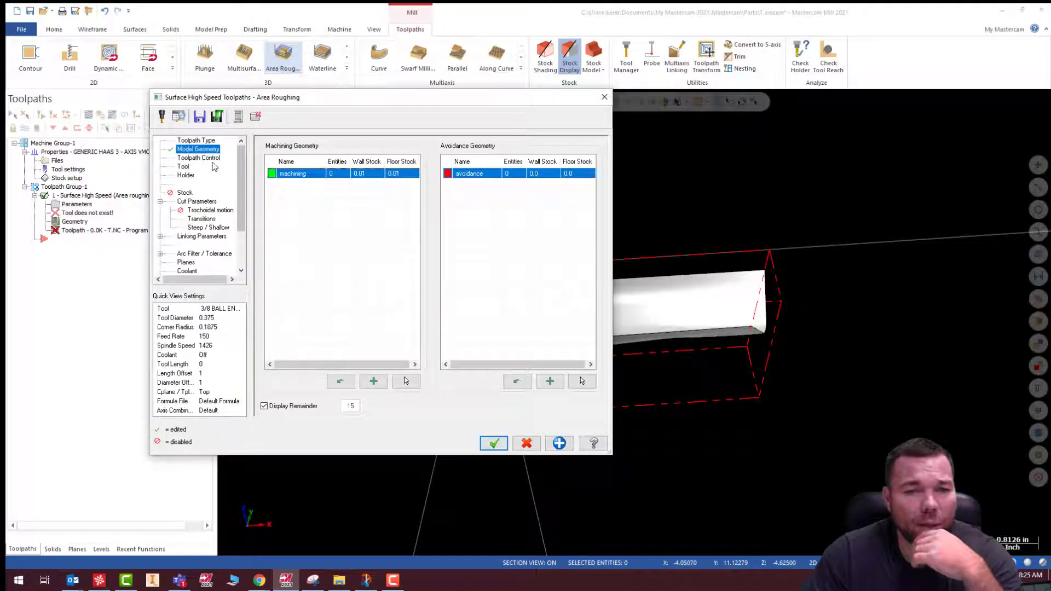
Step: Select the net surface as the machining geometry for the roughing toolpath
left_click(407, 381)
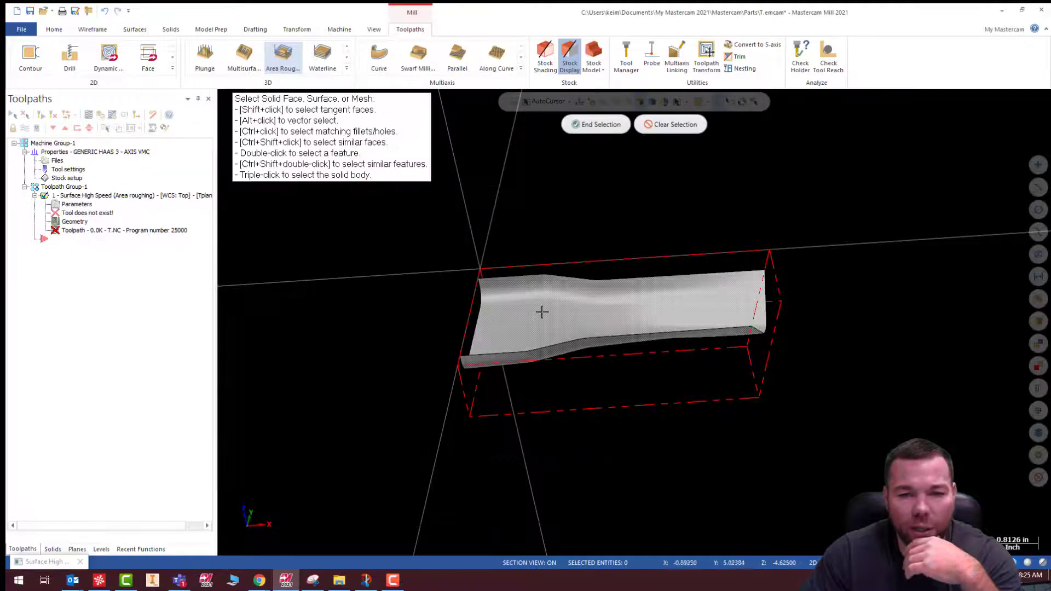
triple_click(542, 310)
left_click(610, 122)
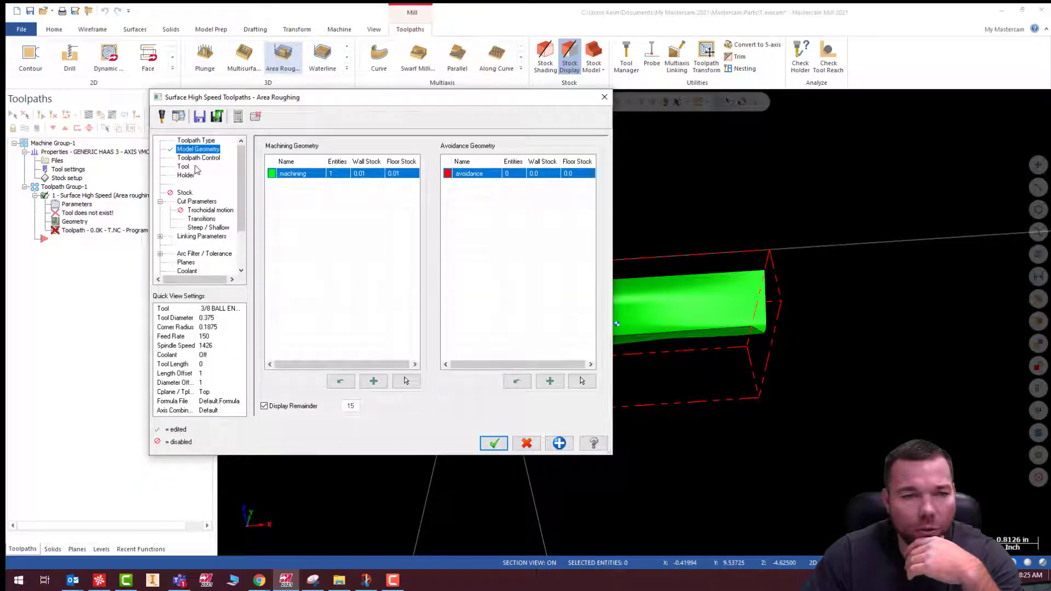
Step: Include the silhouette boundary in the toolpath's containment boundary
left_click(196, 158)
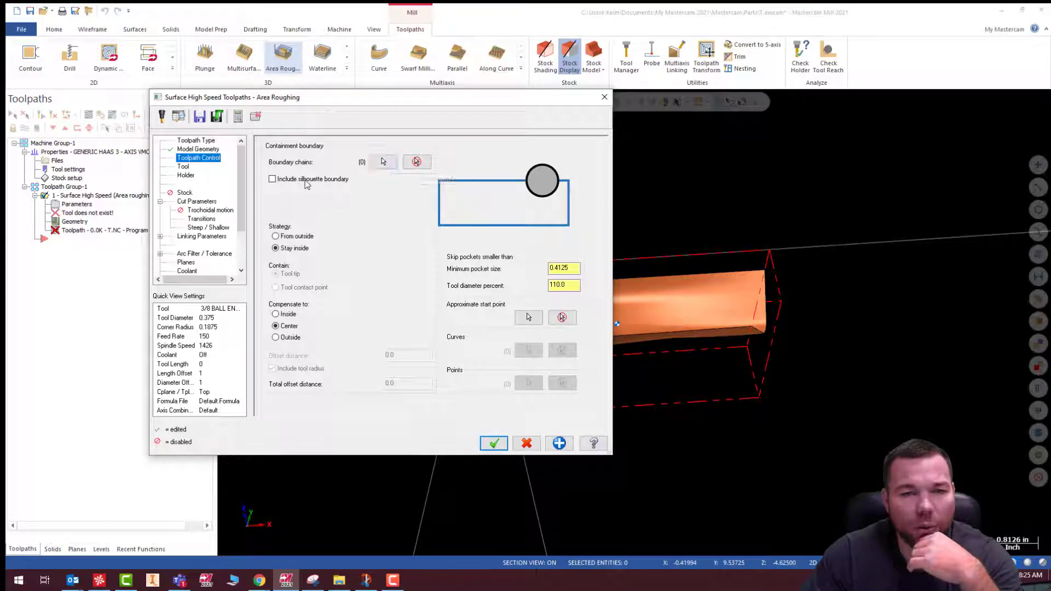
left_click(288, 181)
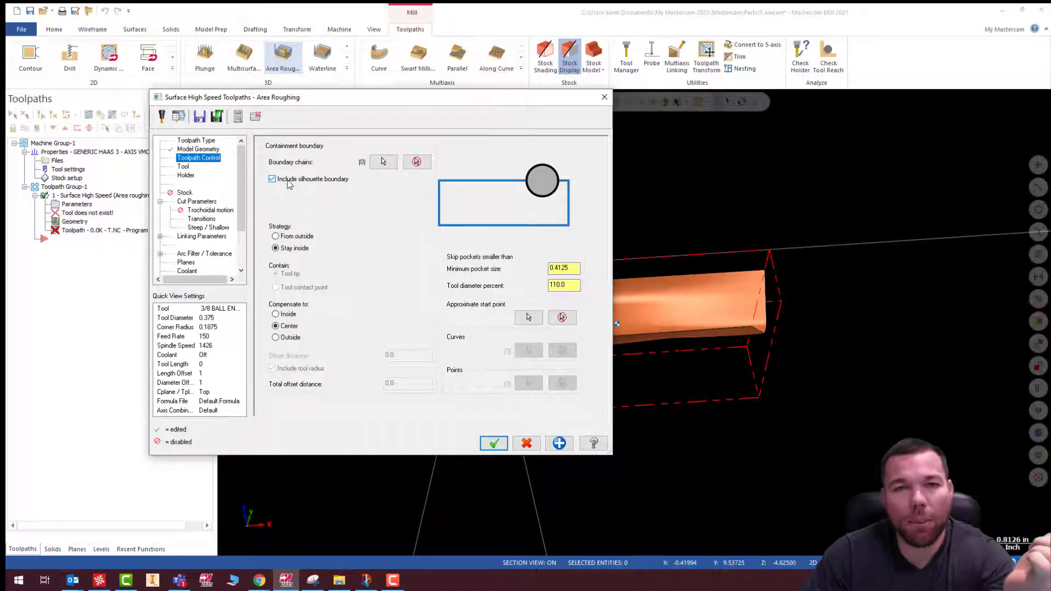
left_click_drag(532, 99, 260, 166)
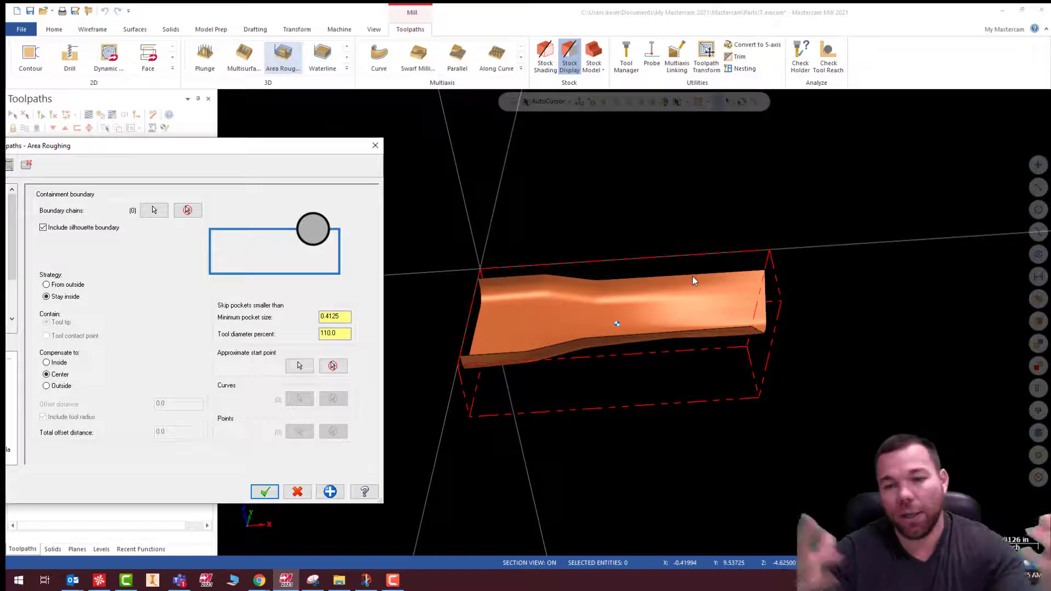
left_click_drag(324, 148, 496, 108)
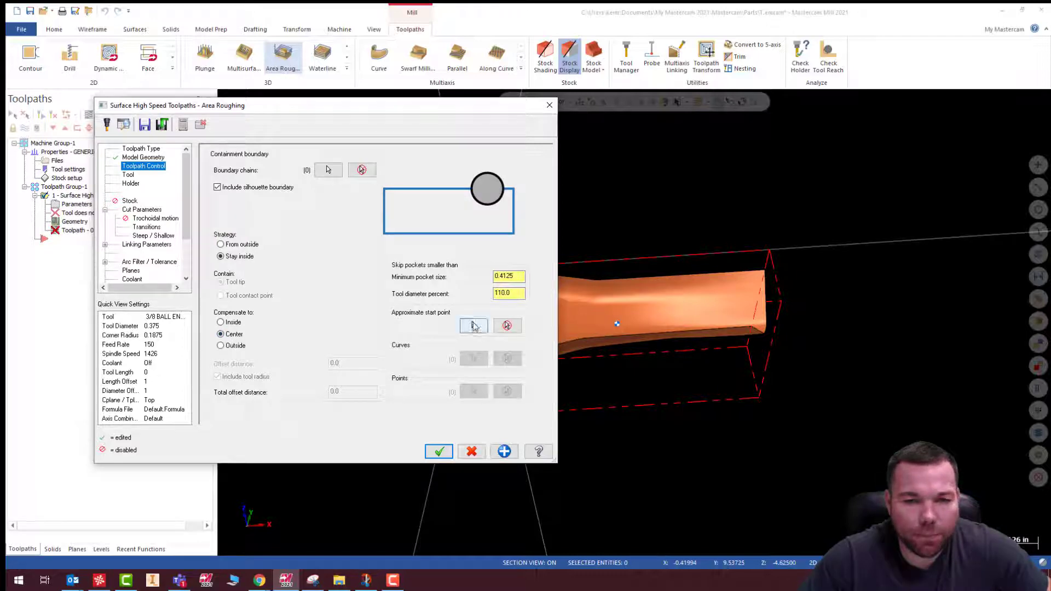
Step: Choose the 1/2 BULL ENDMILL 0.125 RAD tool from the mill_inch ALU tool library
left_click(129, 175)
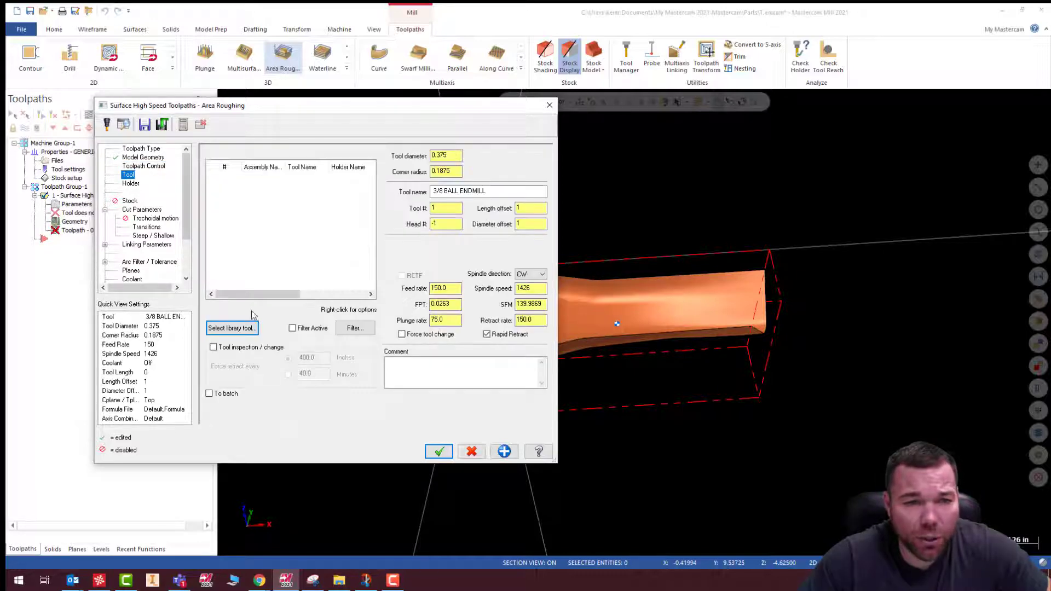
left_click(233, 328)
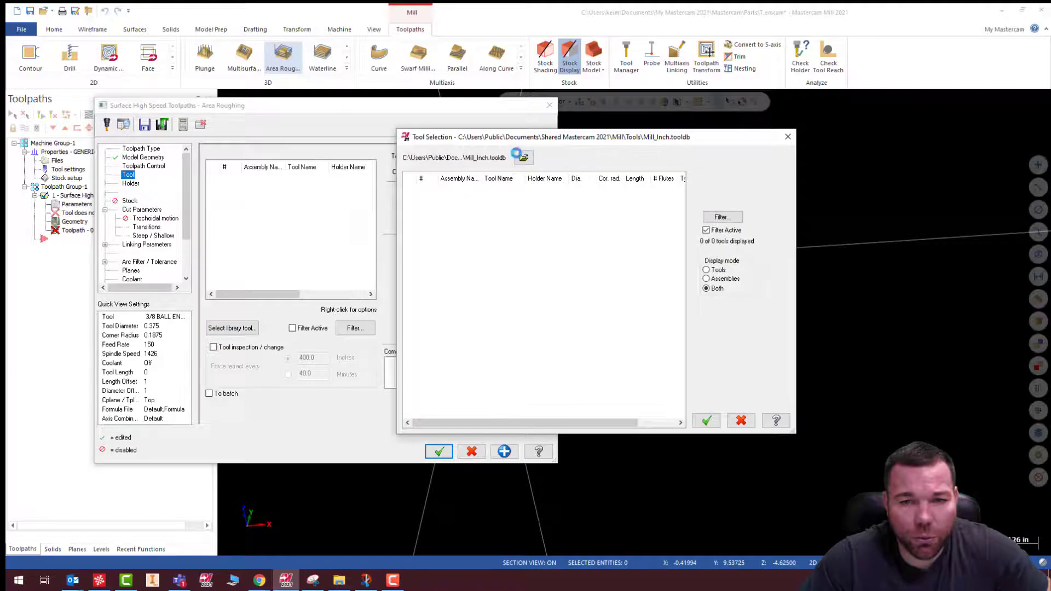
left_click(518, 155)
scroll(650, 312, "down", 4)
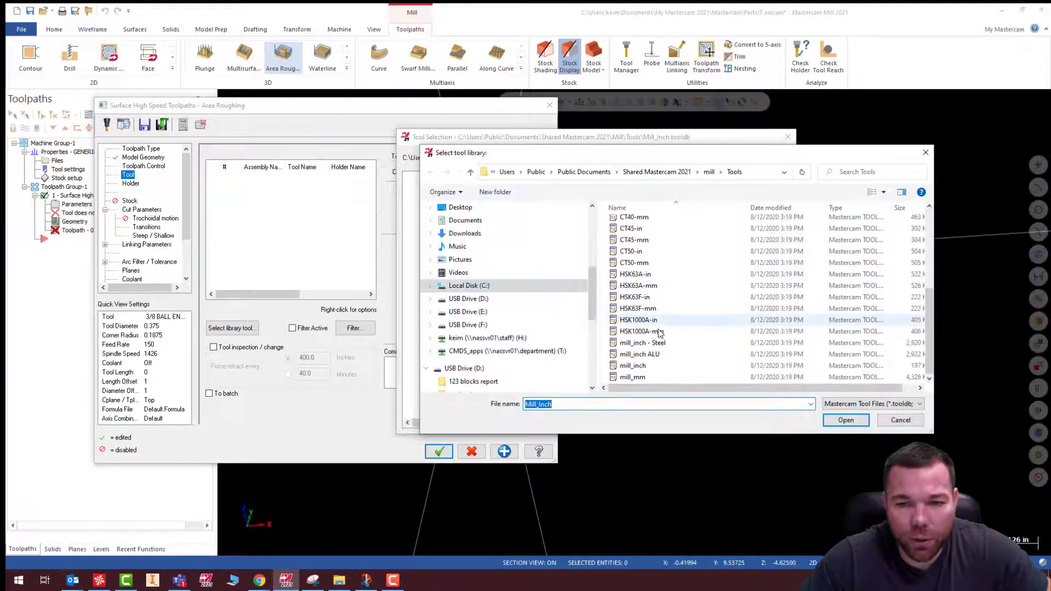
double_click(640, 354)
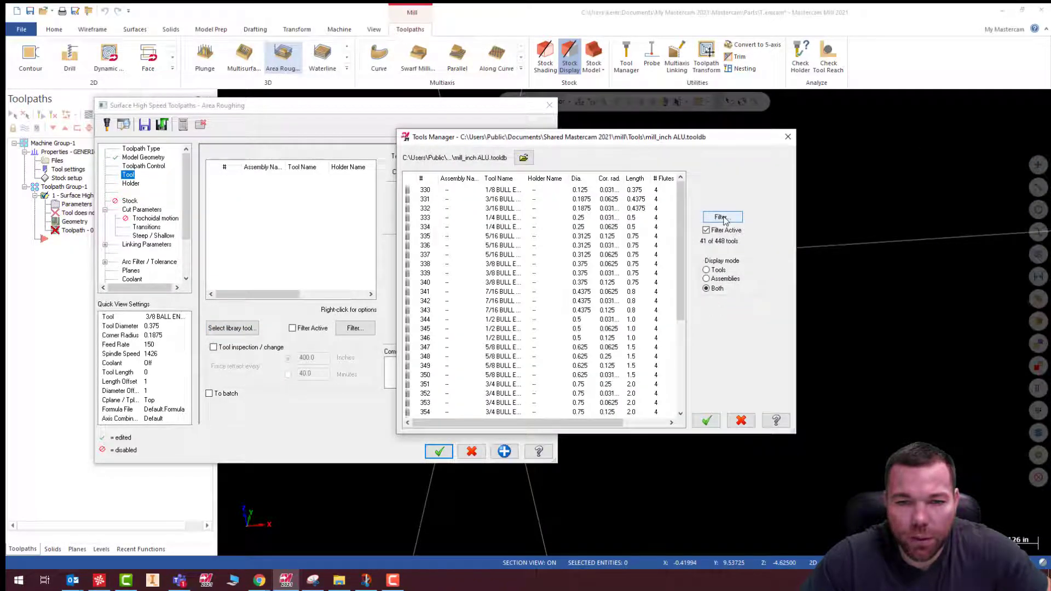
double_click(508, 338)
Step: Set the end mill's feed rate to 80, spindle speed to 12000 and plunge rate to 35
double_click(456, 289)
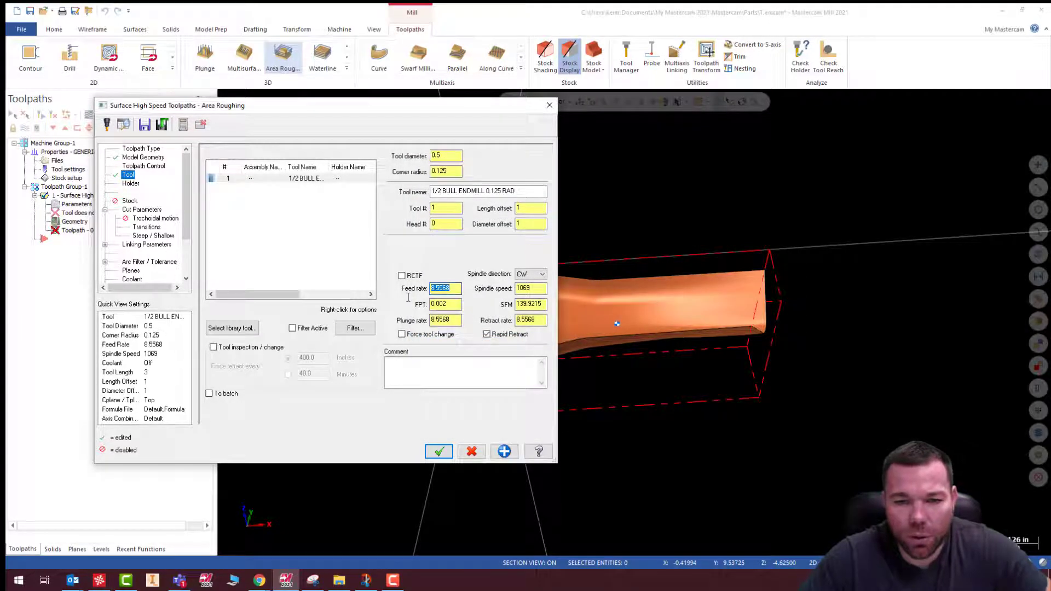
type("800")
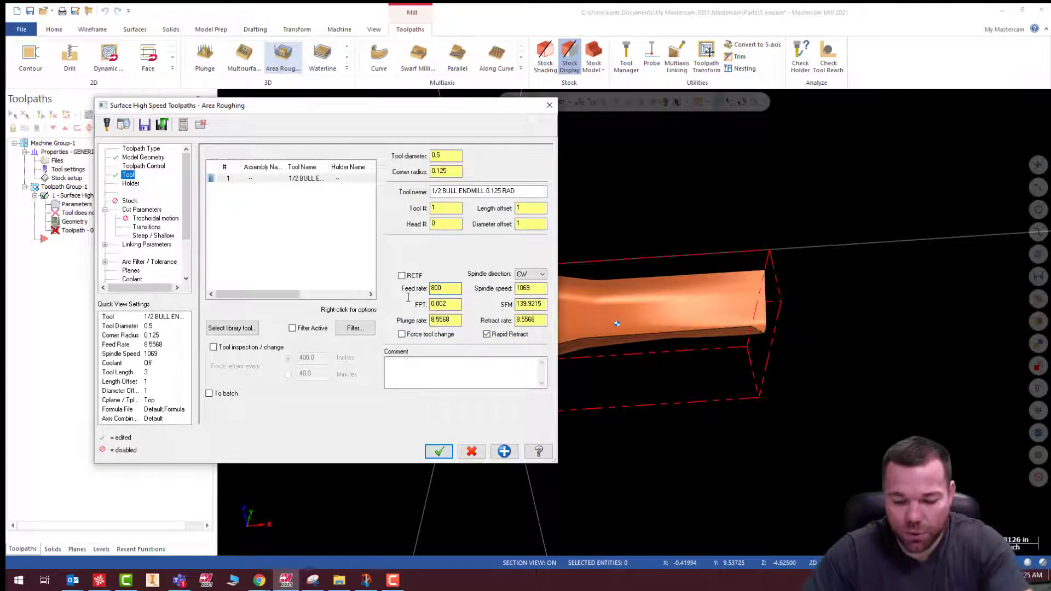
key("BackSpace")
type(".0")
double_click(540, 288)
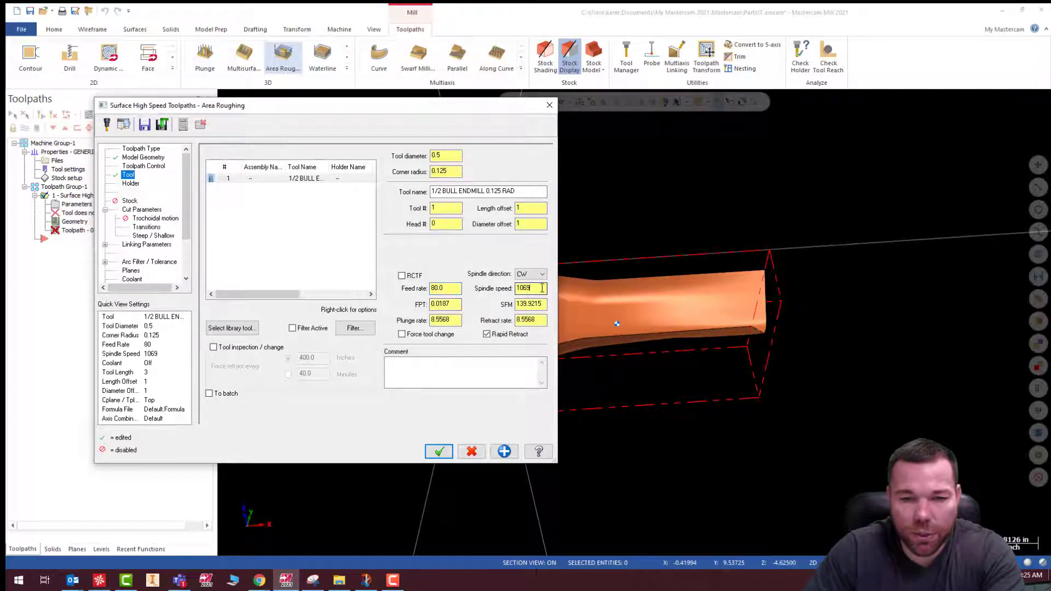
type("12000")
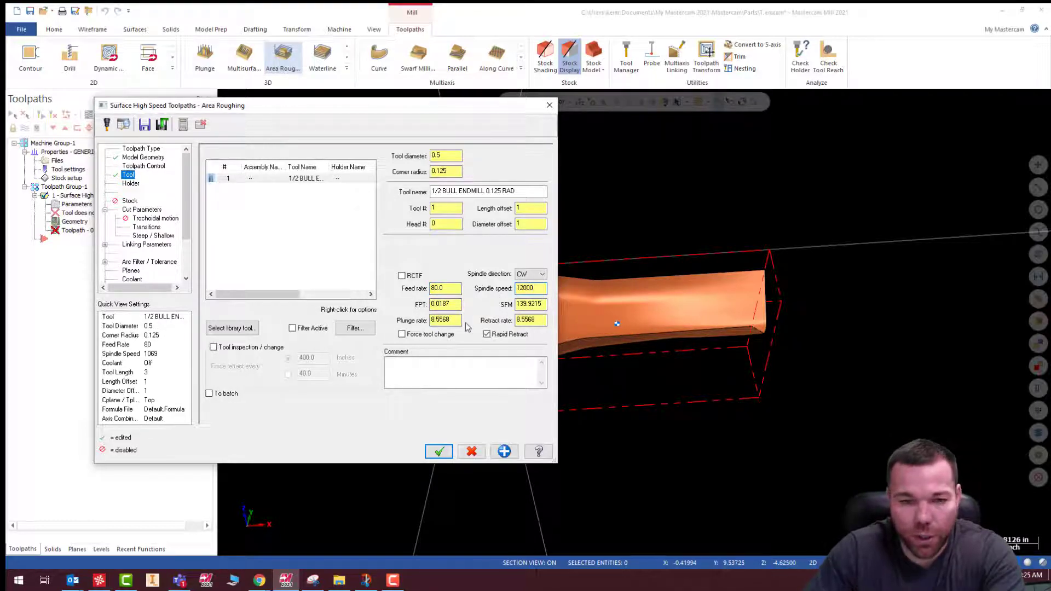
double_click(433, 320)
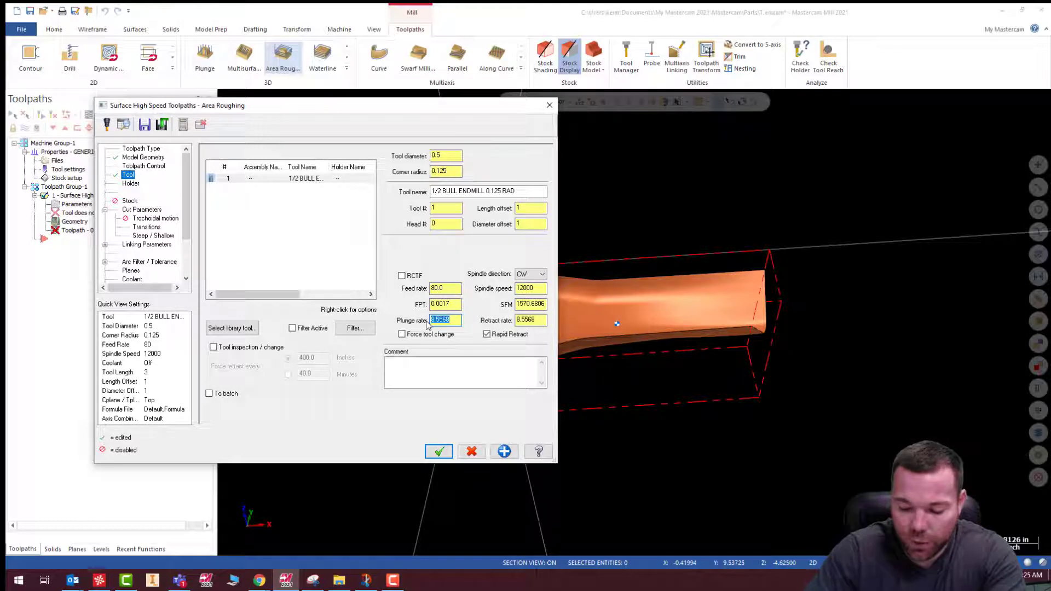
type("35.0")
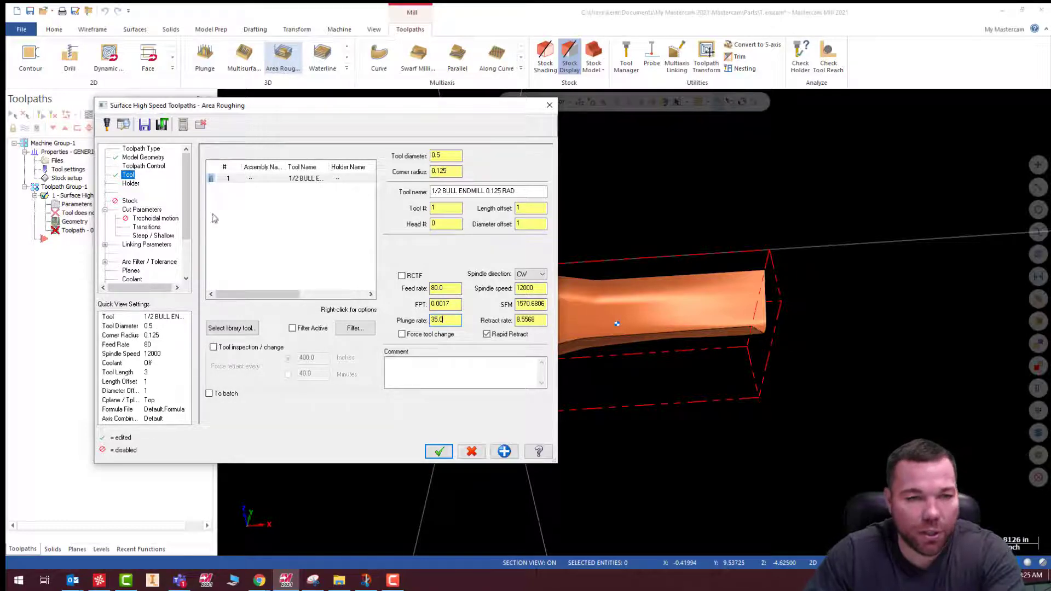
Step: Enable corner rounding in the cut parameters and set the trochoidal motion to Minimize burial
left_click(128, 207)
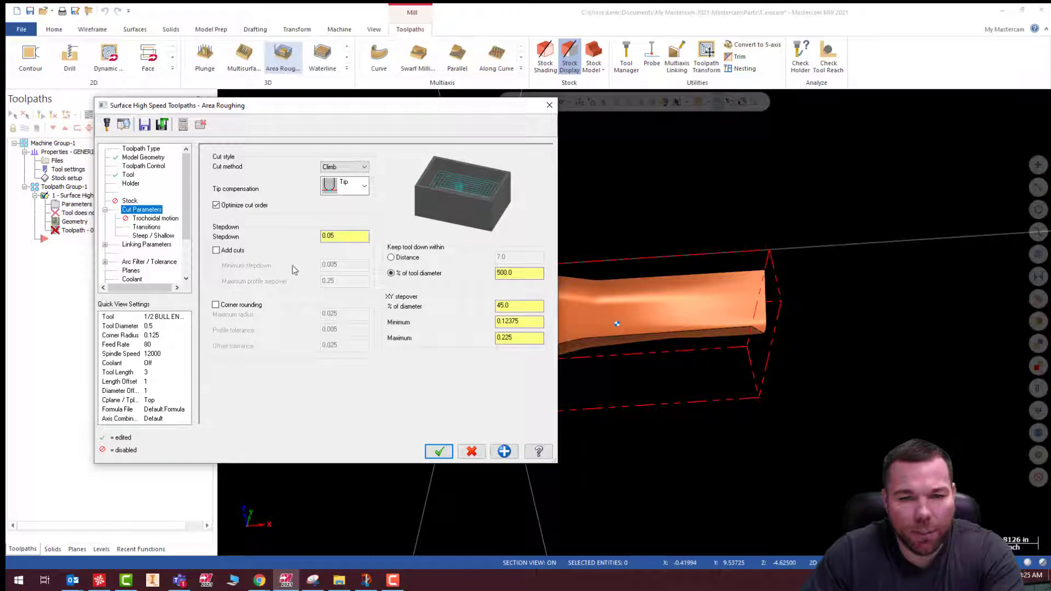
left_click(216, 305)
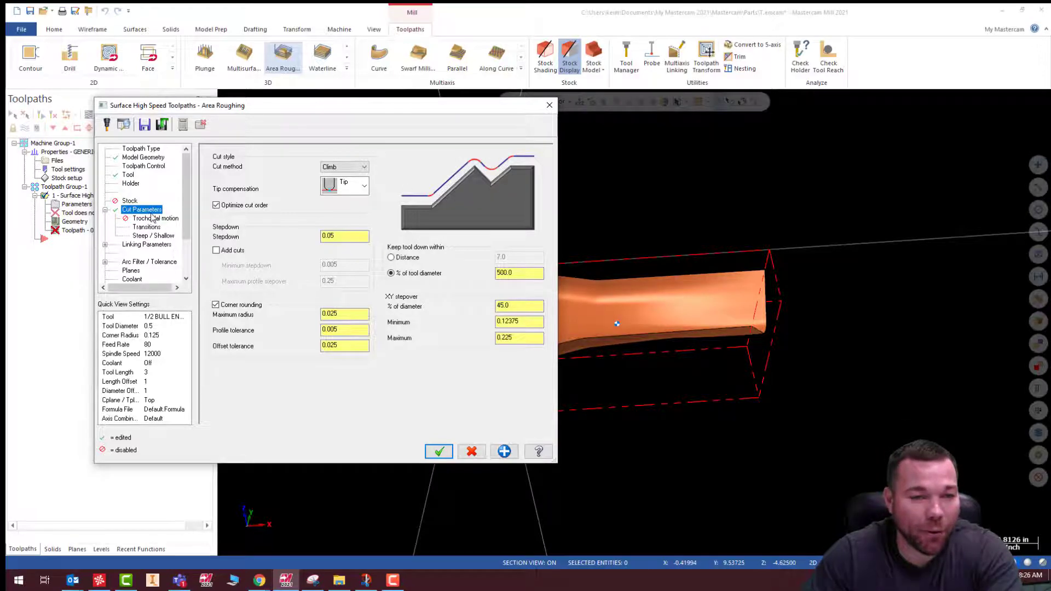
left_click(145, 219)
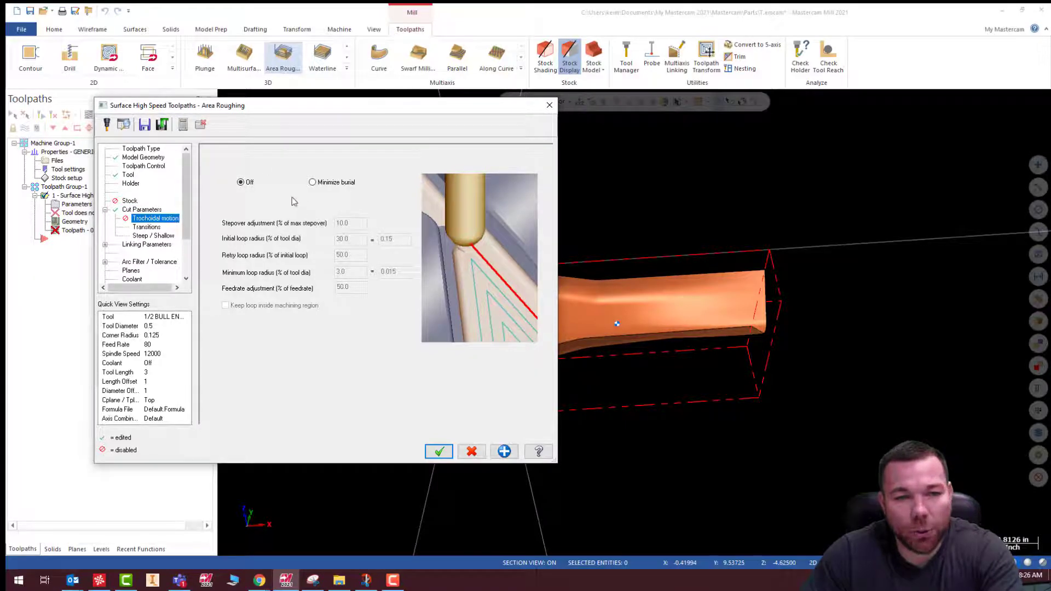
left_click(312, 183)
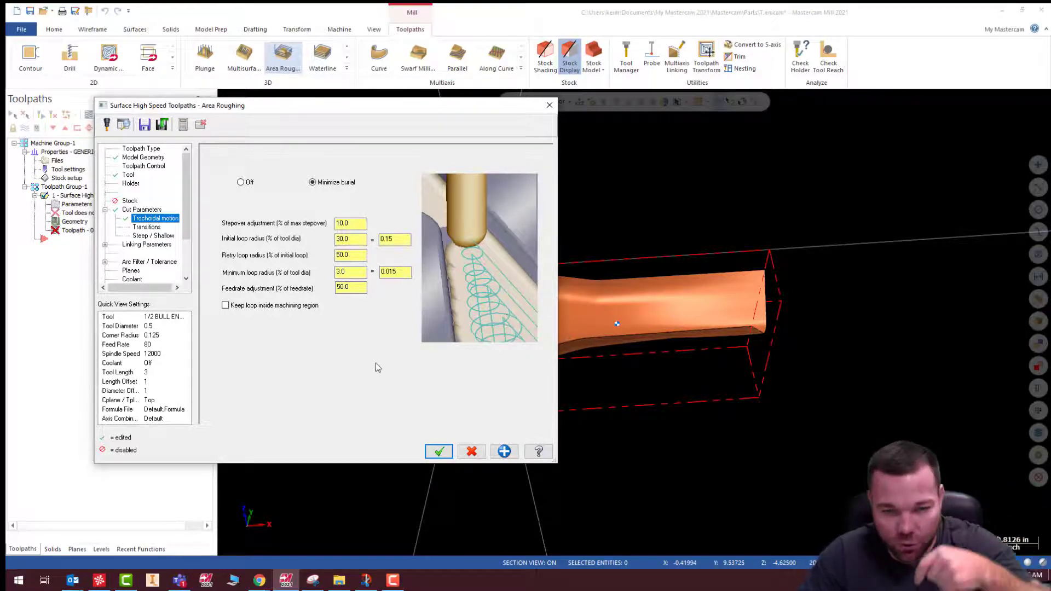
Step: Keep the trochoidal loops inside the machining region and set the transition entry helix radius to .25
left_click(237, 307)
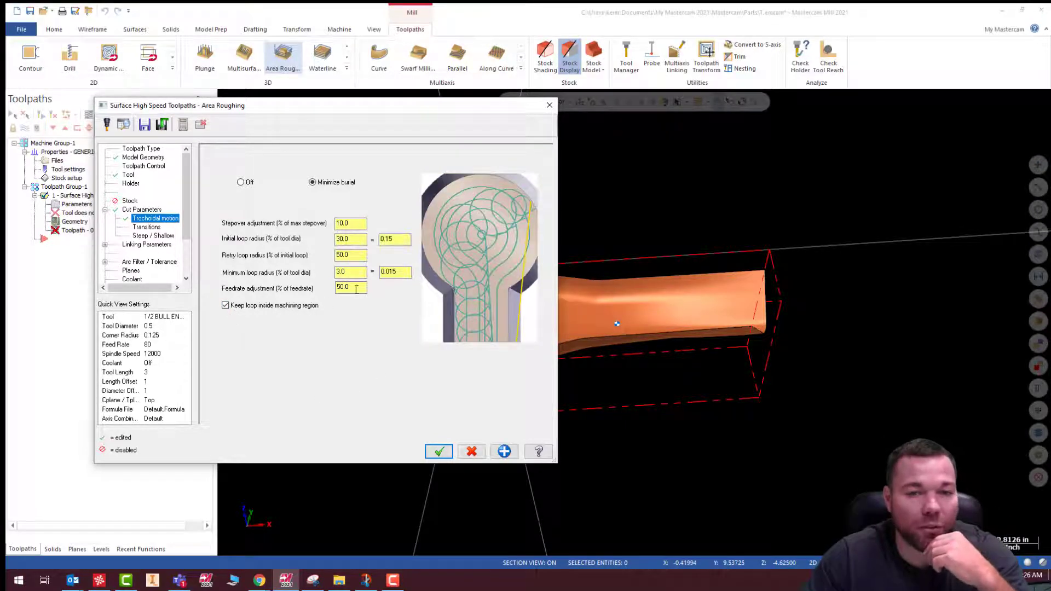
left_click(139, 228)
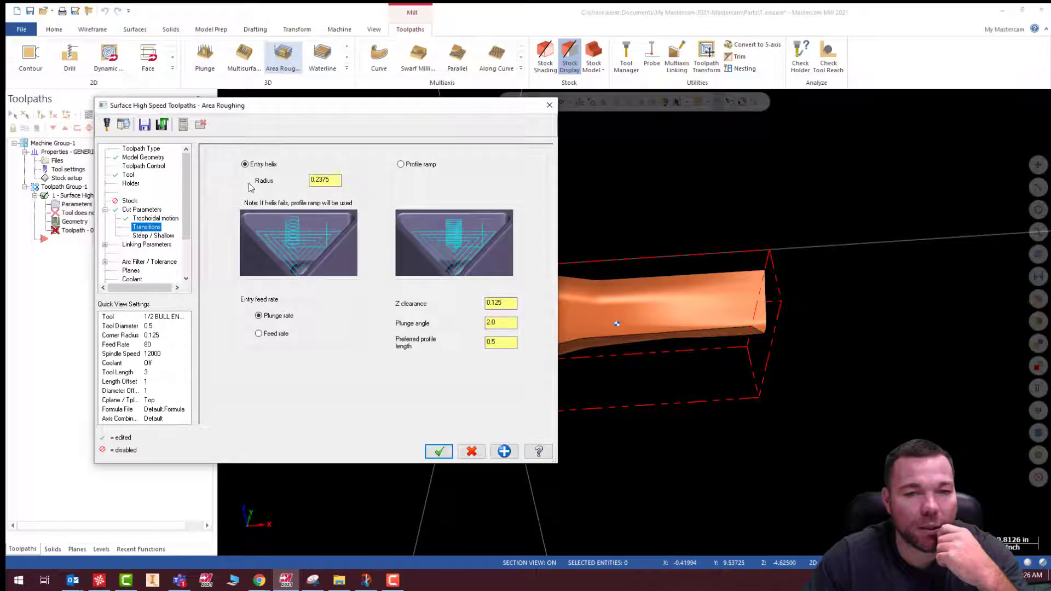
double_click(334, 180)
type("2")
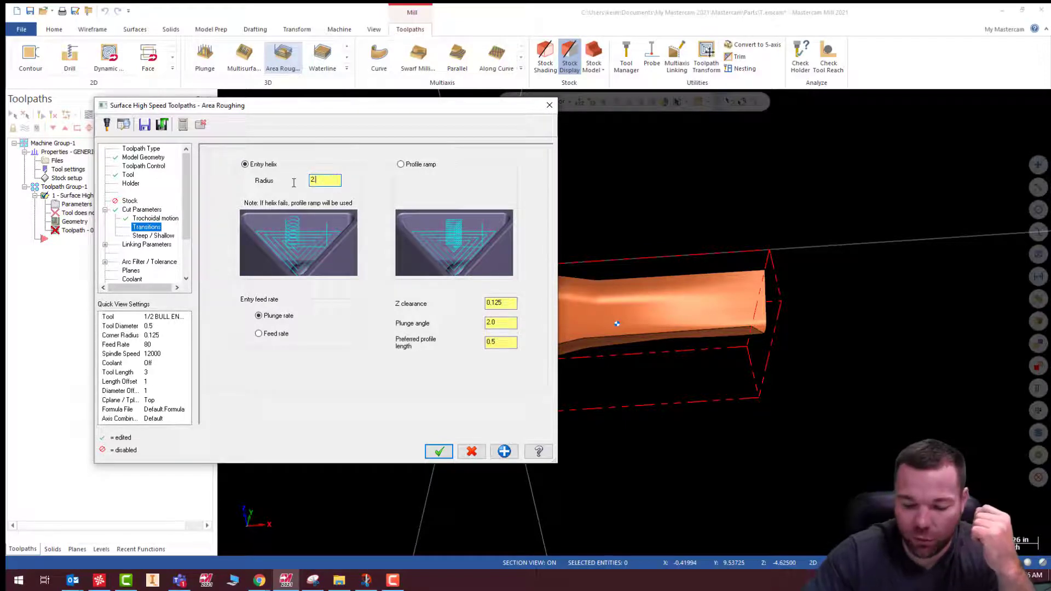
key("BackSpace")
key("BackSpace")
key("BackSpace")
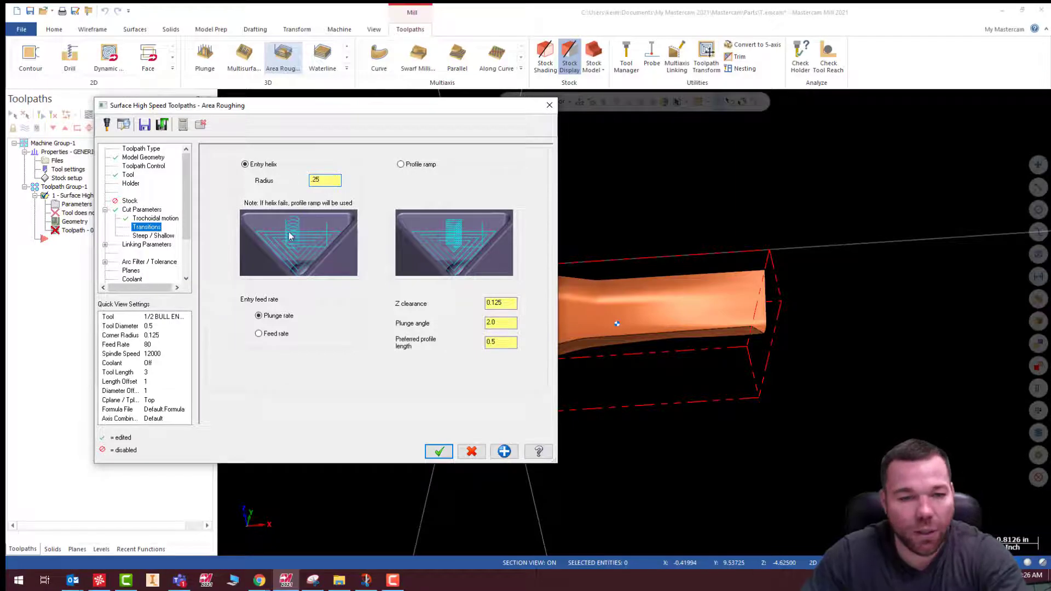
Step: Set the clearance plane to 1.0 in the Area Roughing linking parameters
left_click(151, 236)
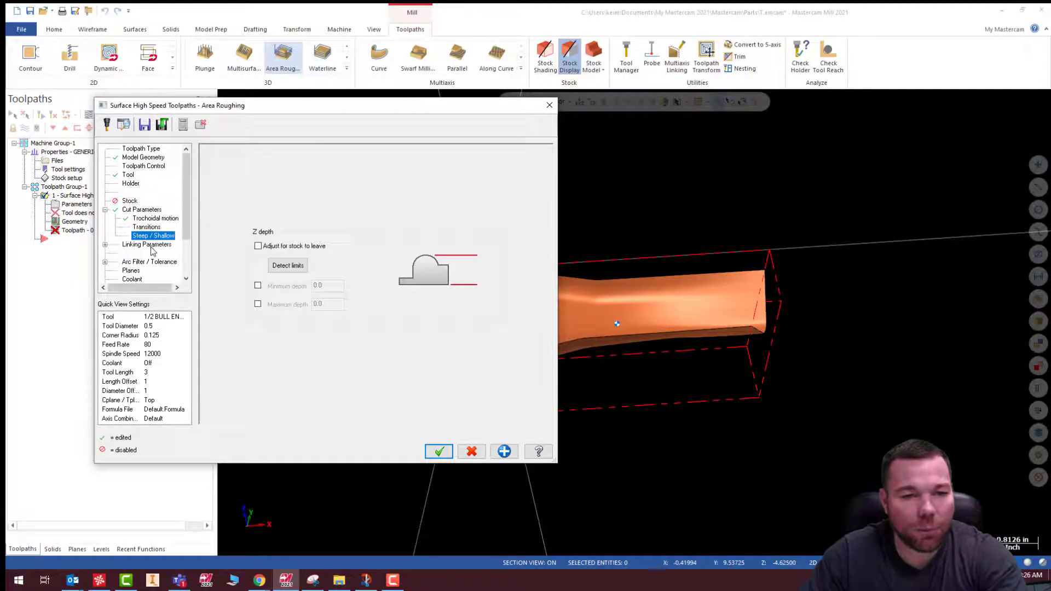
left_click(147, 245)
double_click(295, 162)
type("1")
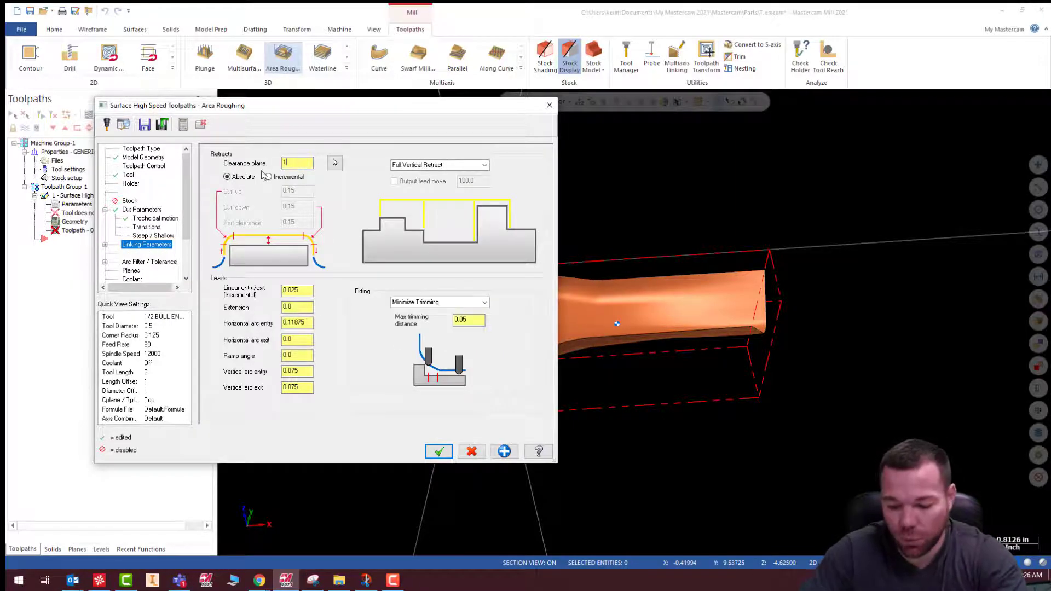
type(".0")
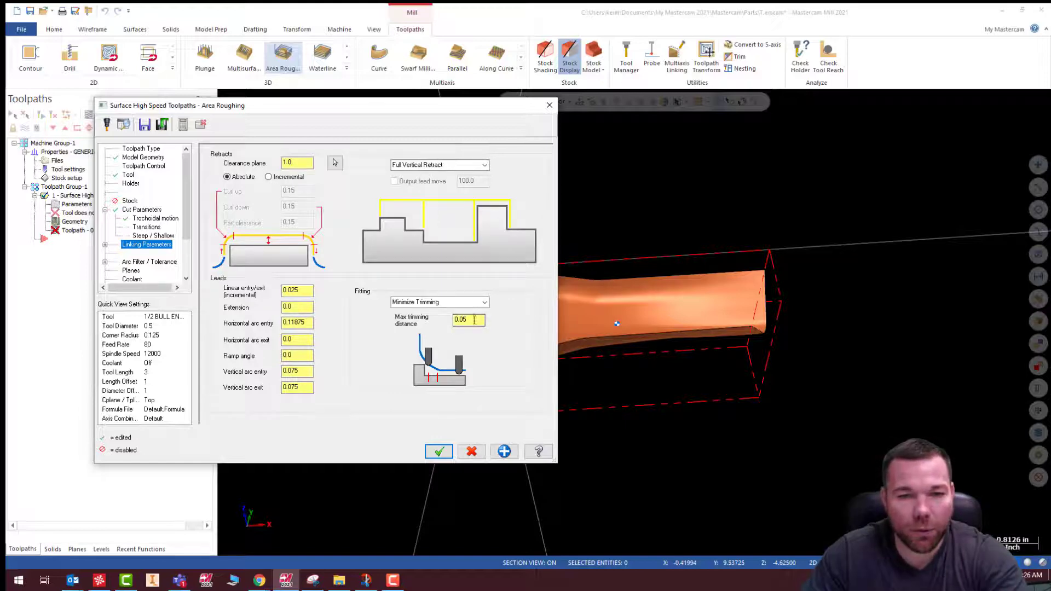
Step: Check the arc filter and tolerance settings and accept the parameters to generate the Area Roughing toolpath
left_click(147, 263)
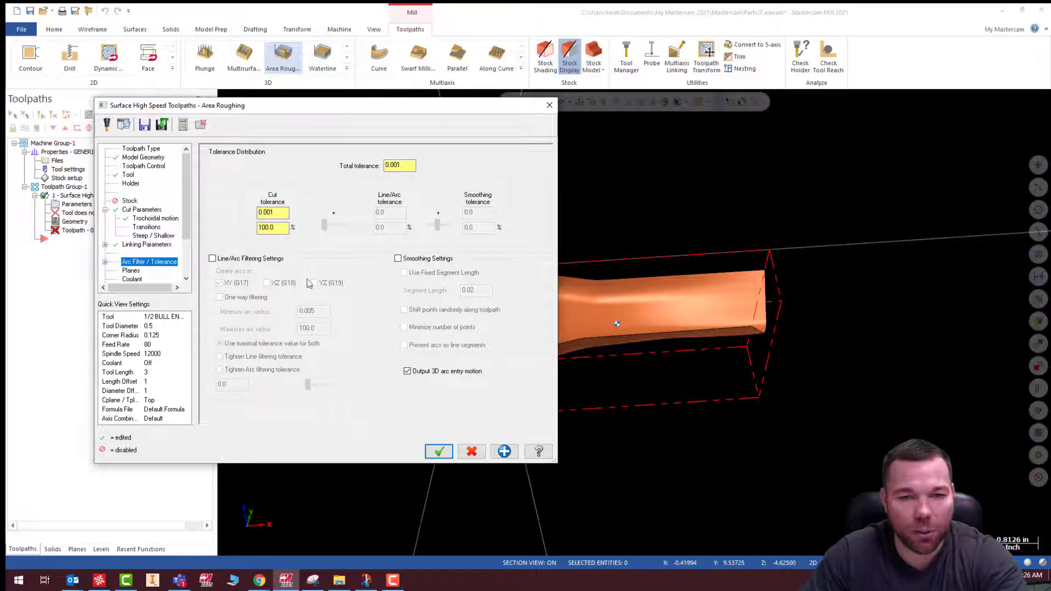
scroll(154, 278, "down", 2)
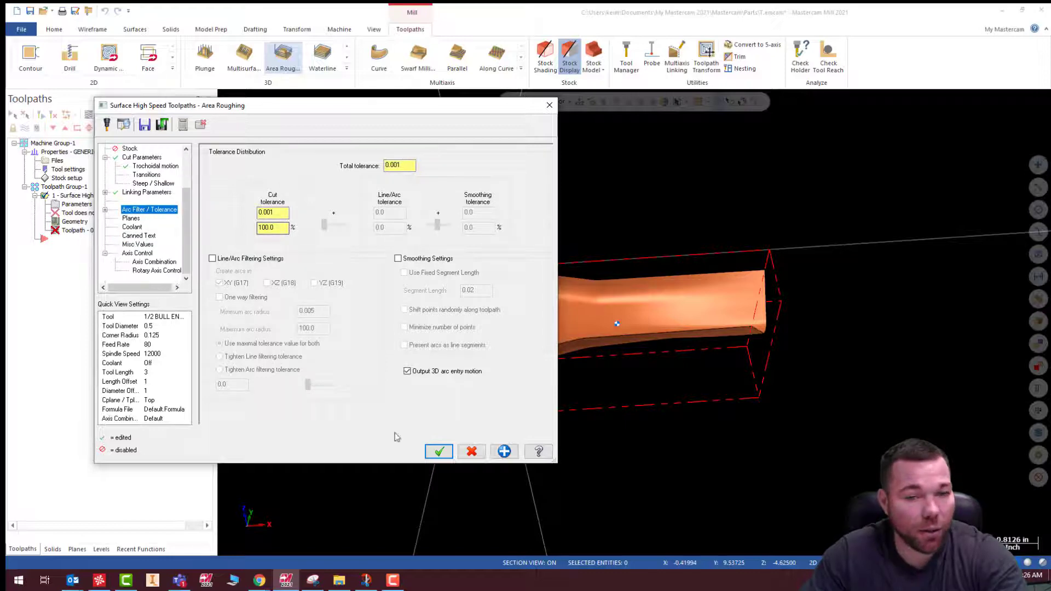
left_click(439, 452)
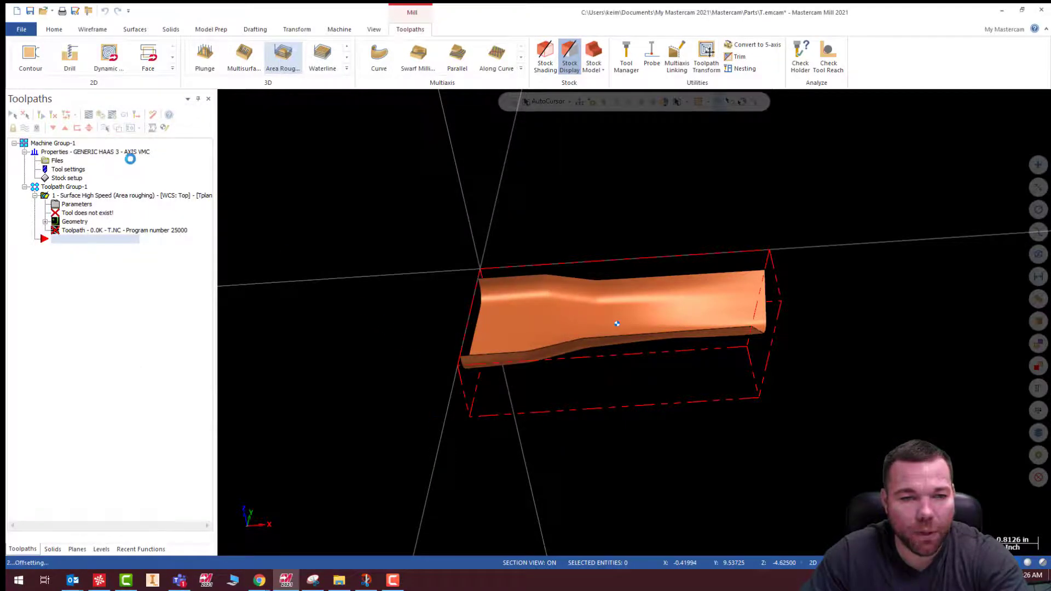
Step: Verify the Area Roughing operation in the simulator, inspect the machined stock, and close the simulation
mouse_move(603, 301)
middle_mouse_down()
mouse_move(445, 300)
mouse_move(689, 300)
mouse_move(602, 301)
middle_mouse_up()
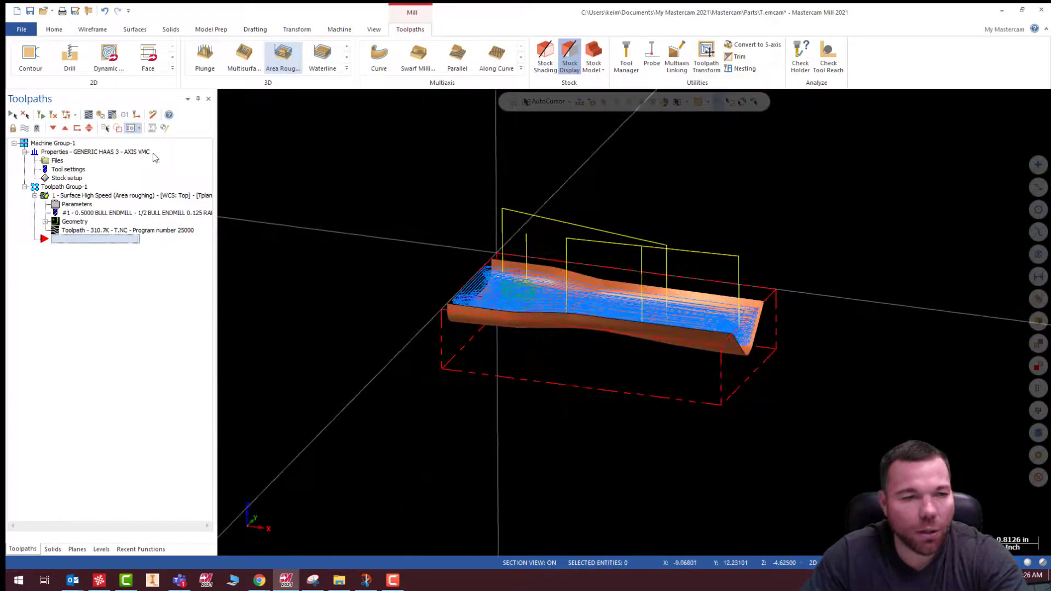
left_click(102, 114)
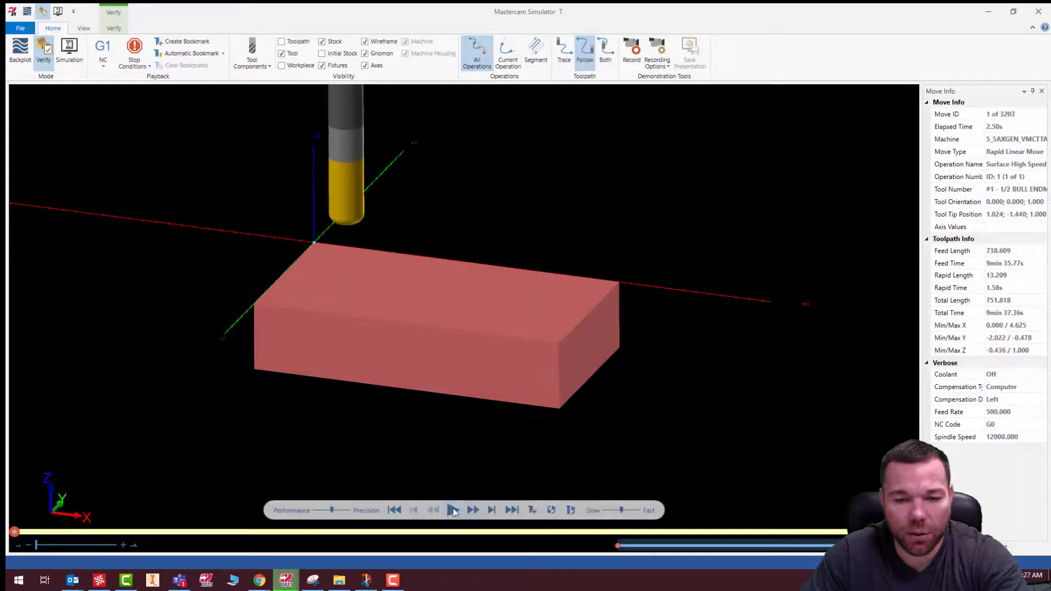
left_click(453, 511)
middle_click_drag(516, 416, 542, 325)
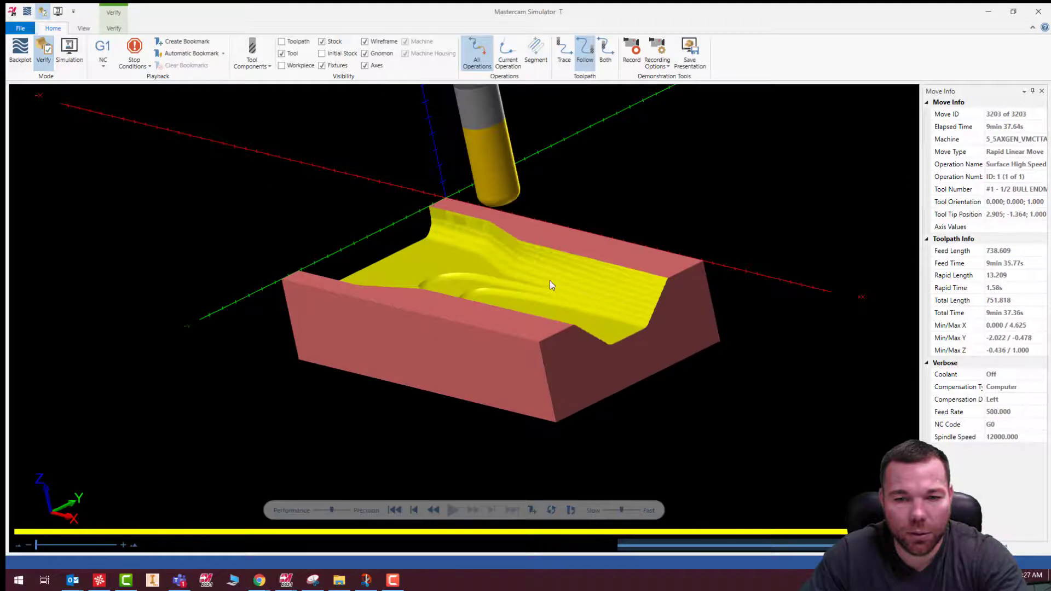
middle_click_drag(550, 280, 524, 265)
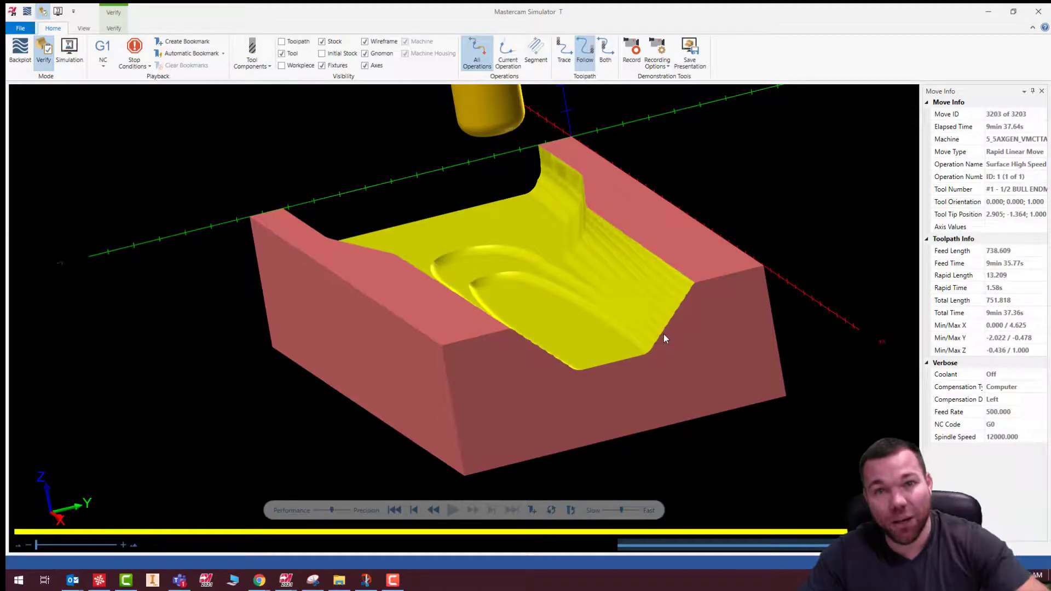
left_click(1038, 12)
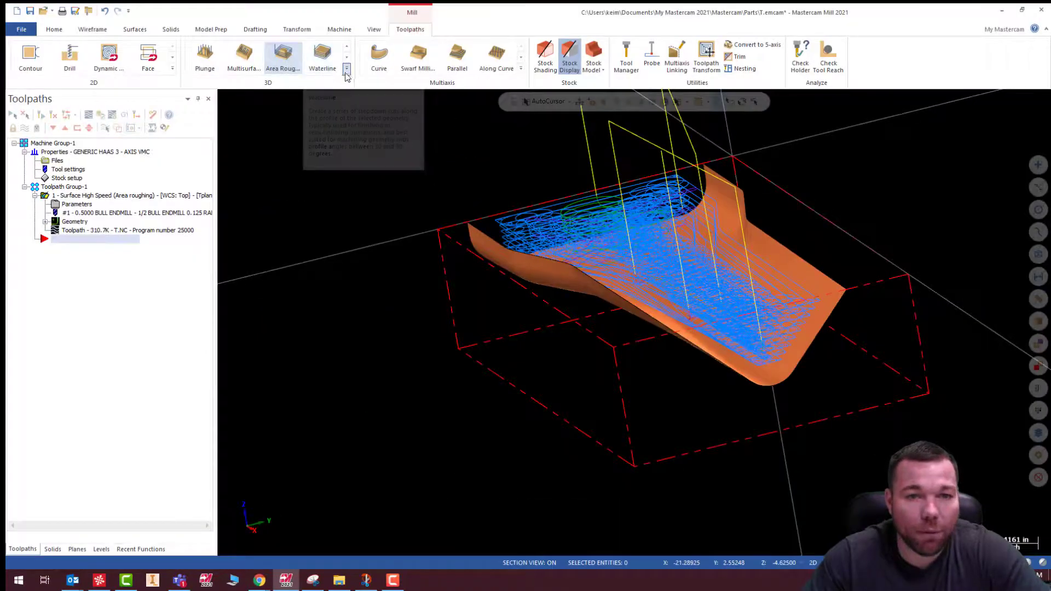
left_click(347, 70)
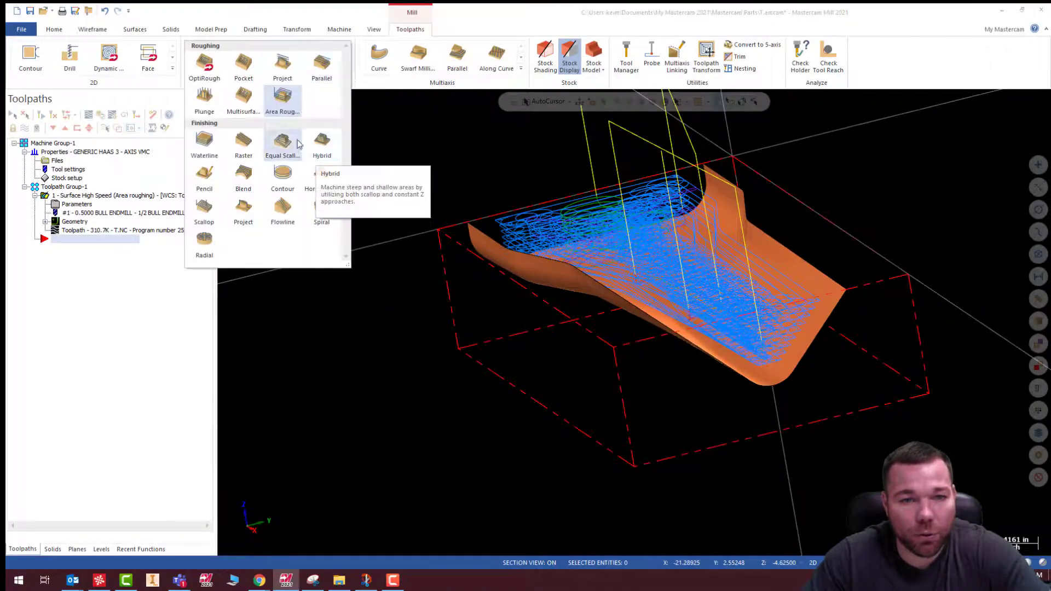
left_click(283, 210)
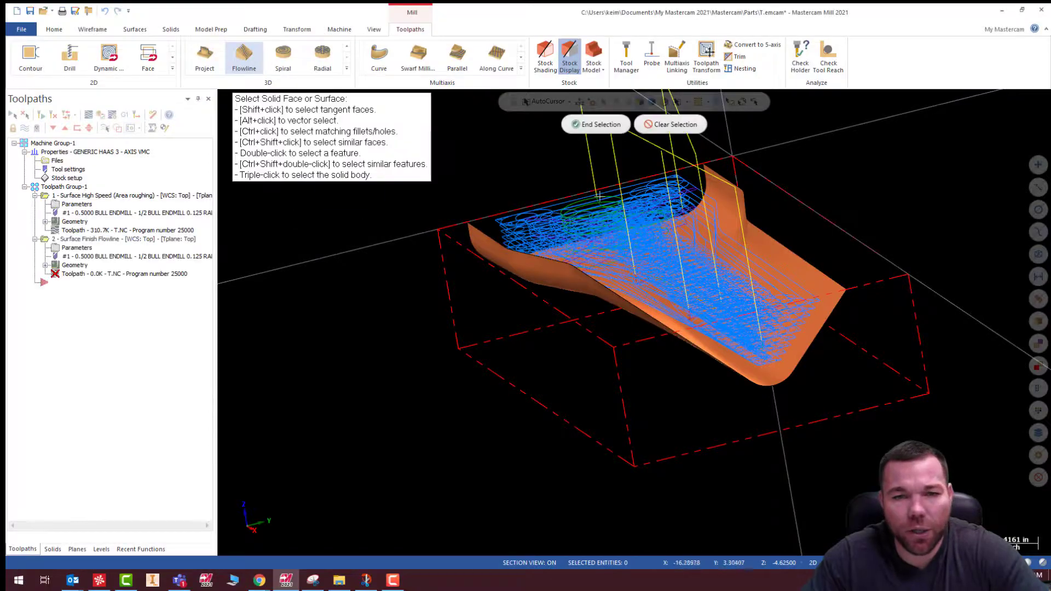
middle_click_drag(600, 198, 655, 204)
key("Escape")
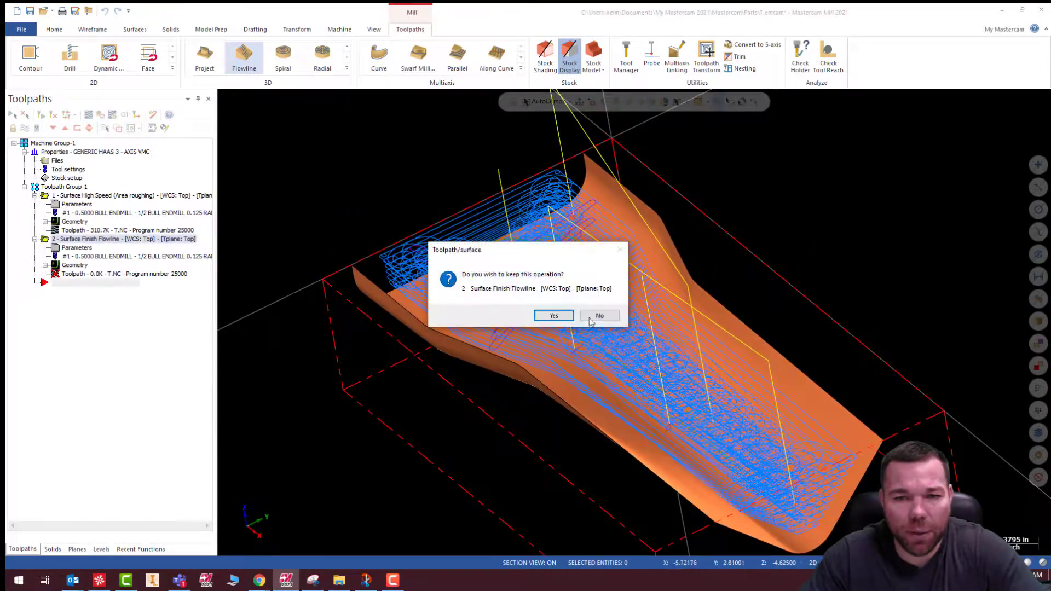
left_click(616, 320)
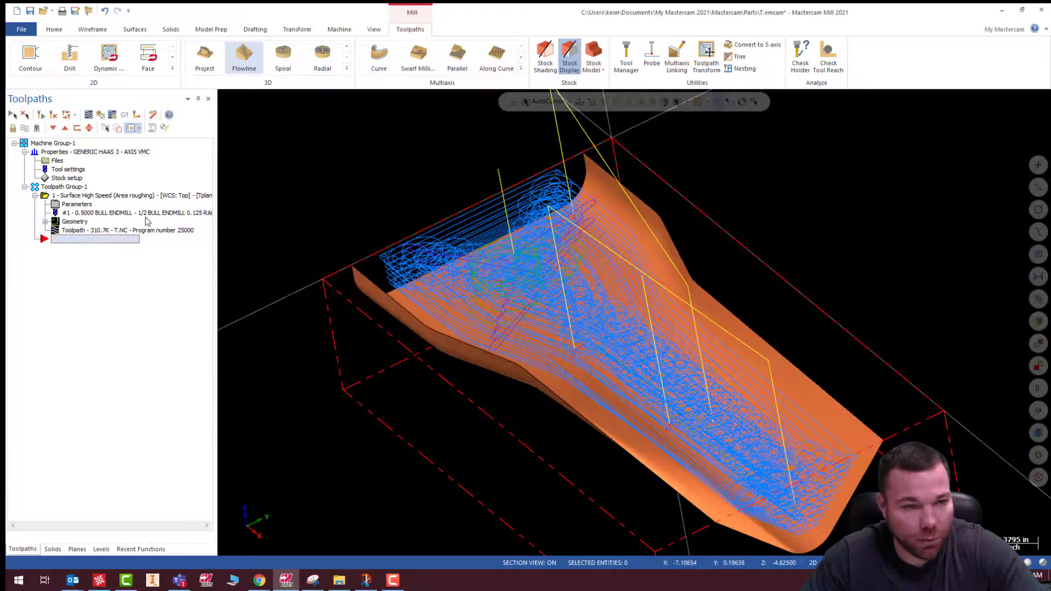
Step: Hide the toolpath display of the Area Roughing operation
left_click(51, 198)
key("alt+t")
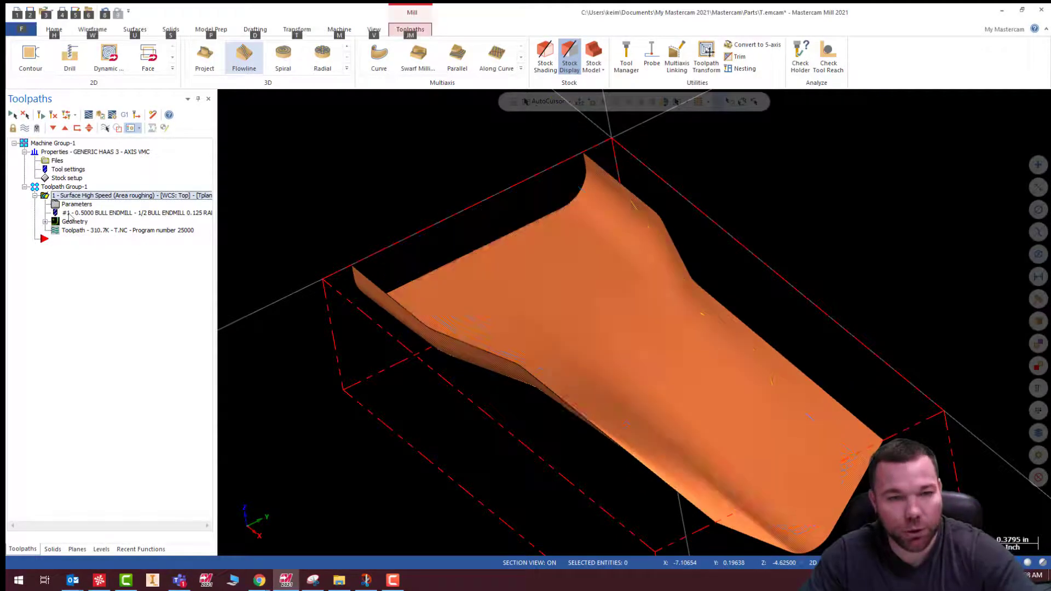
scroll(423, 233, "down", 2)
Step: Start a Flowline finishing toolpath with the net surface as its drive surface
left_click(347, 68)
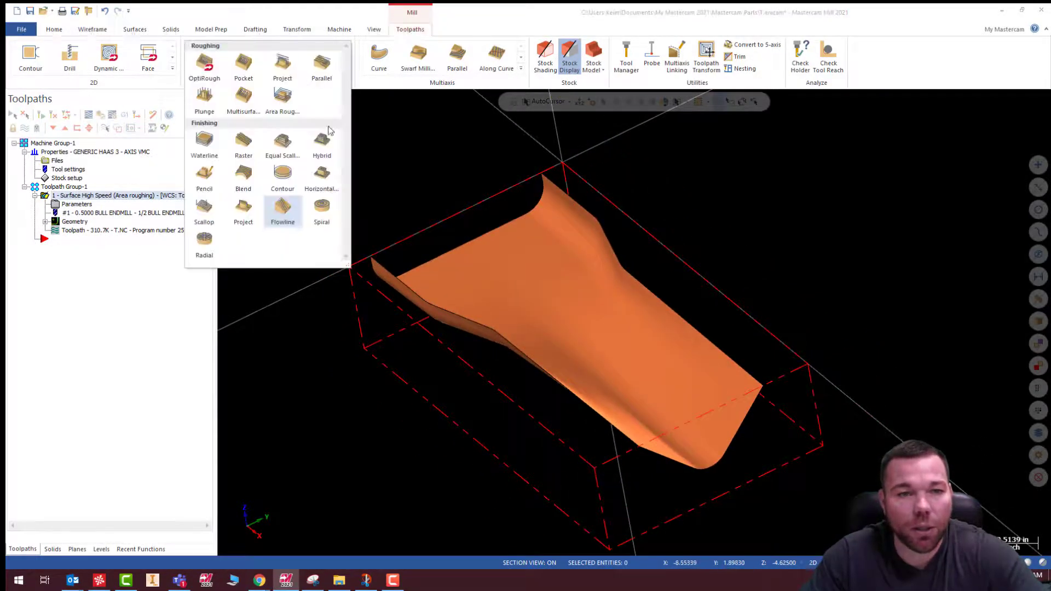
left_click(283, 210)
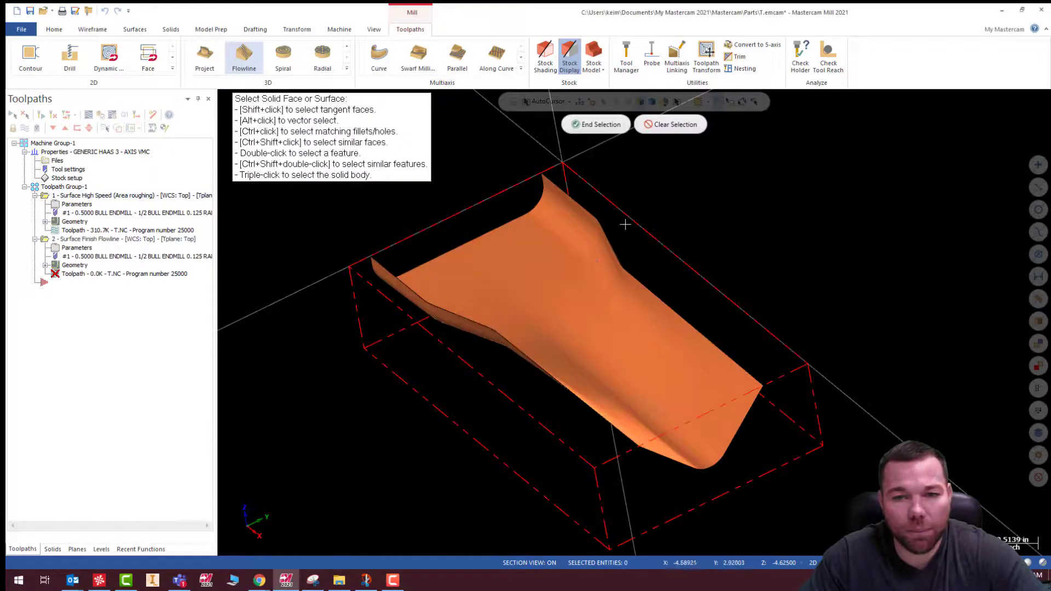
left_click(598, 244)
left_click(599, 124)
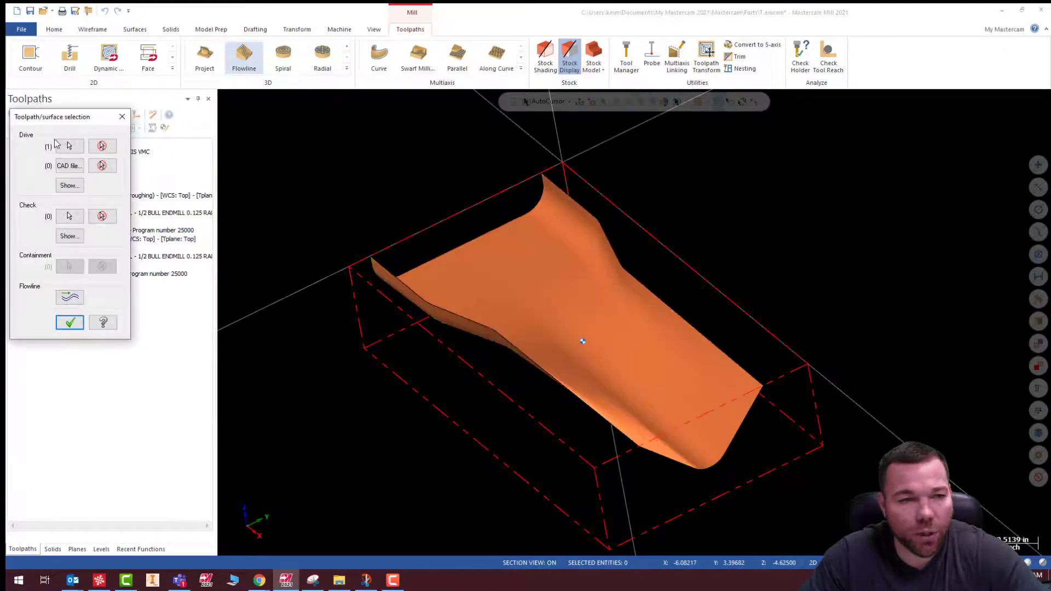
Step: Flip the flowline cut direction so the passes run along the length of the surface
left_click(70, 298)
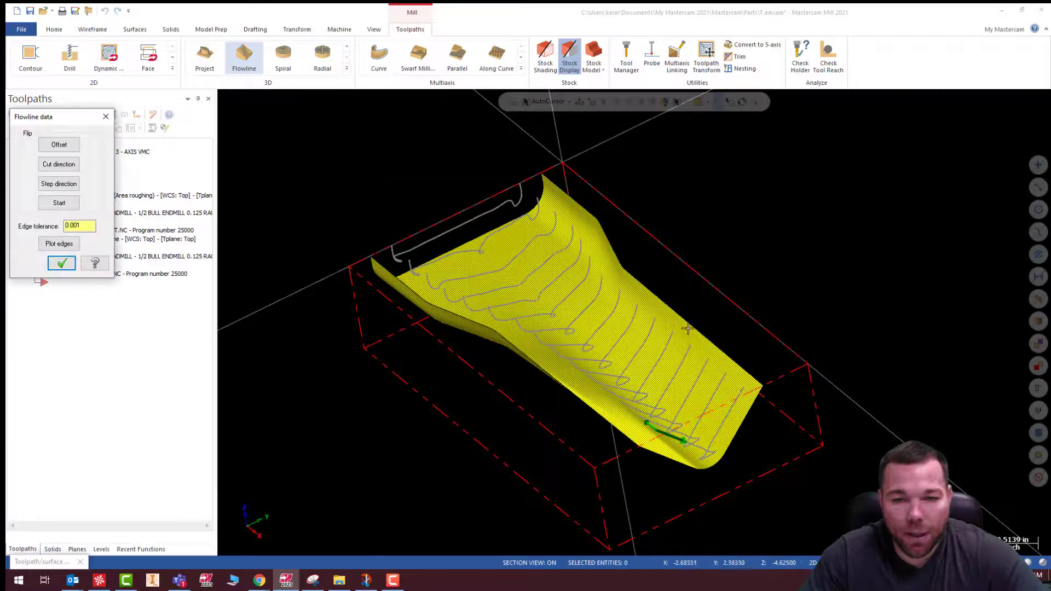
scroll(657, 403, "up", 4)
mouse_move(621, 326)
middle_mouse_down()
mouse_move(569, 313)
mouse_move(585, 356)
middle_mouse_up()
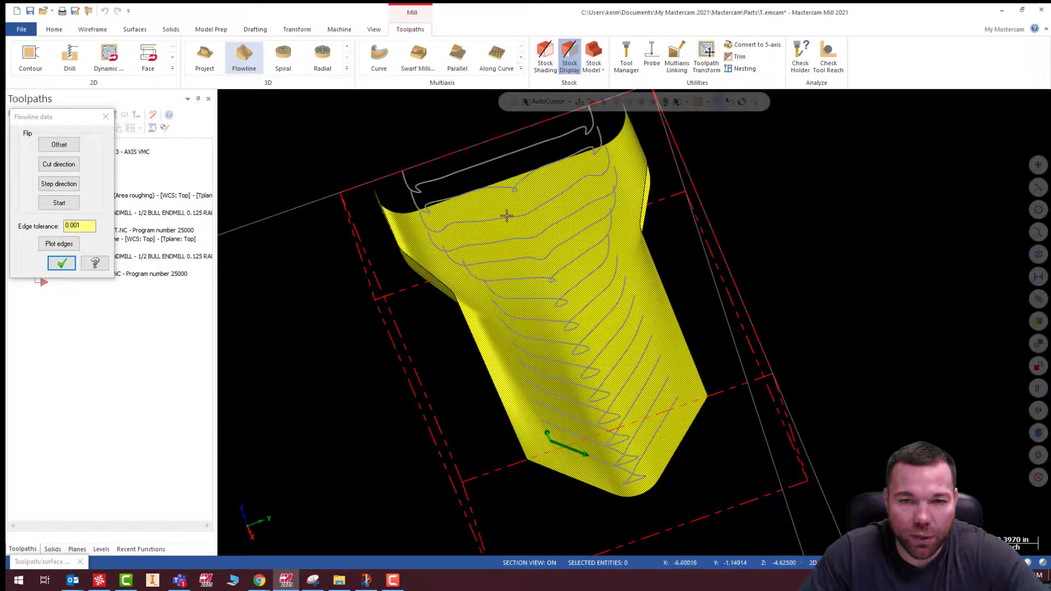
middle_click_drag(507, 217, 518, 238)
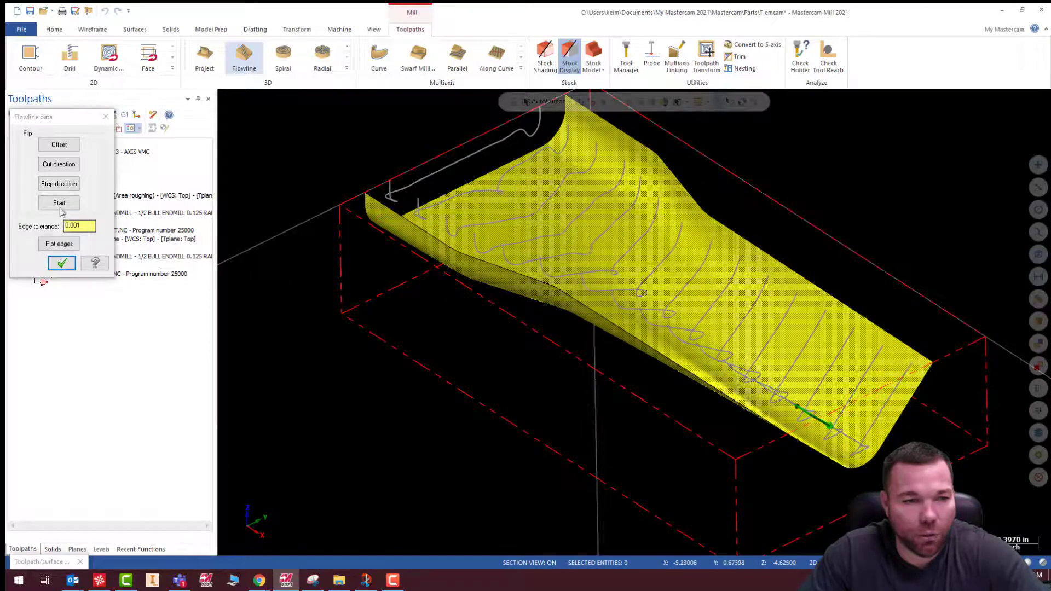
left_click(59, 165)
mouse_move(669, 301)
middle_mouse_down()
mouse_move(584, 297)
mouse_move(667, 278)
mouse_move(688, 305)
middle_mouse_up()
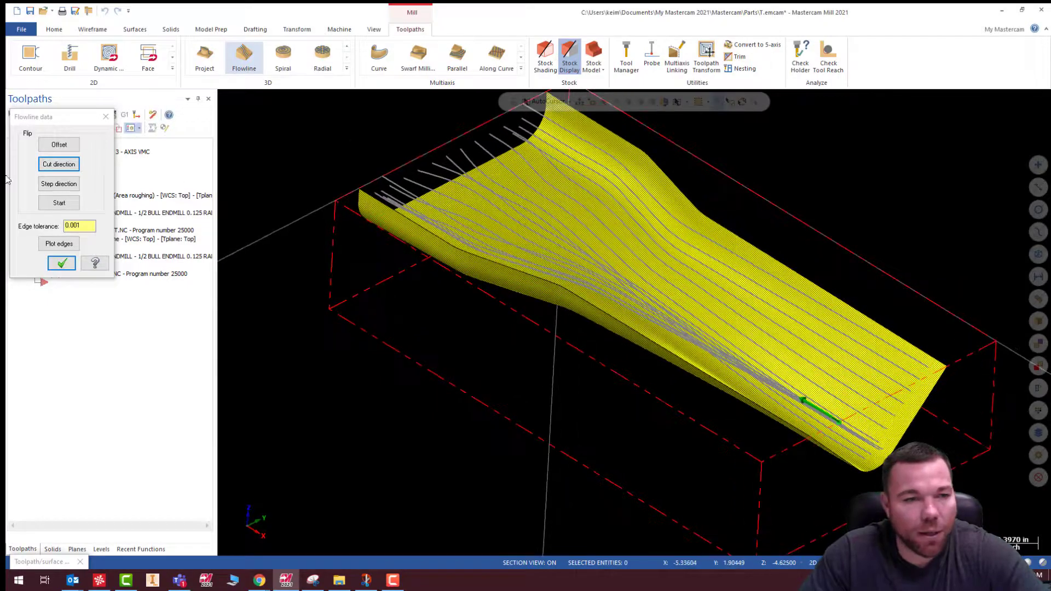
Step: Flip the flowline step direction to start from the opposite long edge, keep the offset on the upper side, and accept the flowline data
left_click(48, 187)
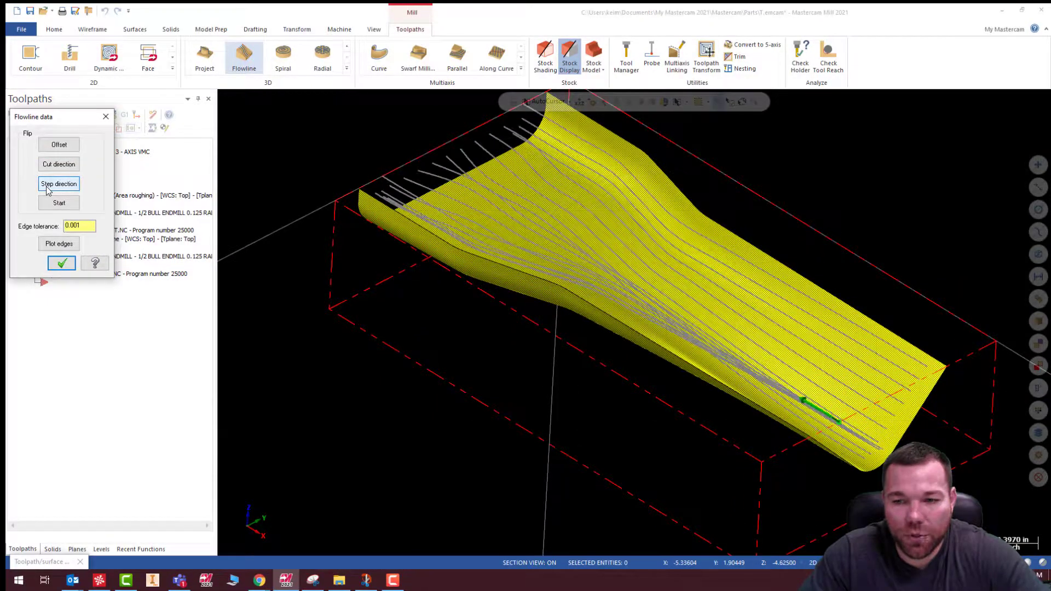
left_click(48, 187)
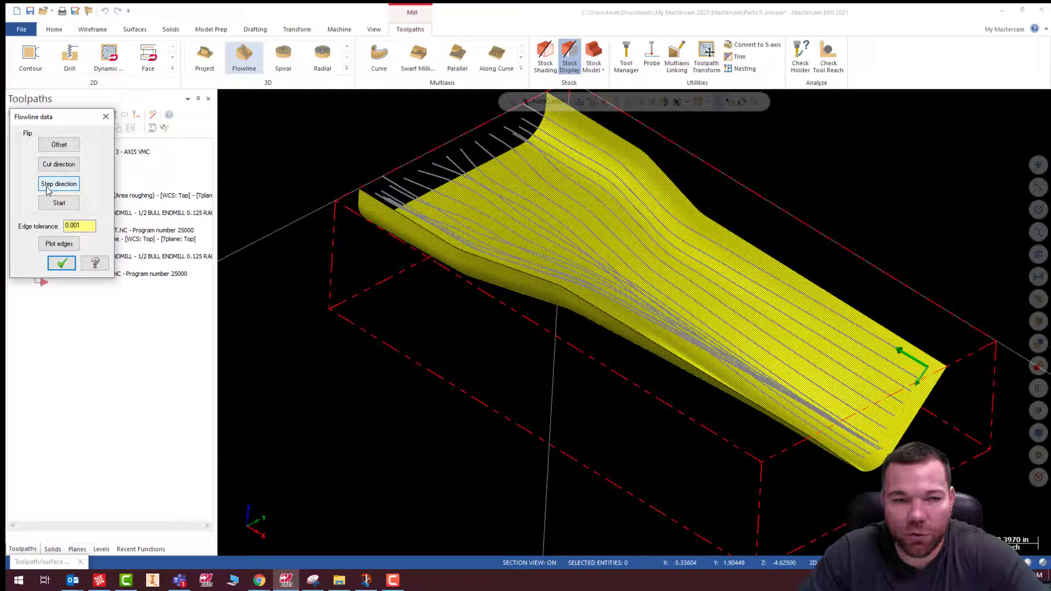
left_click(66, 147)
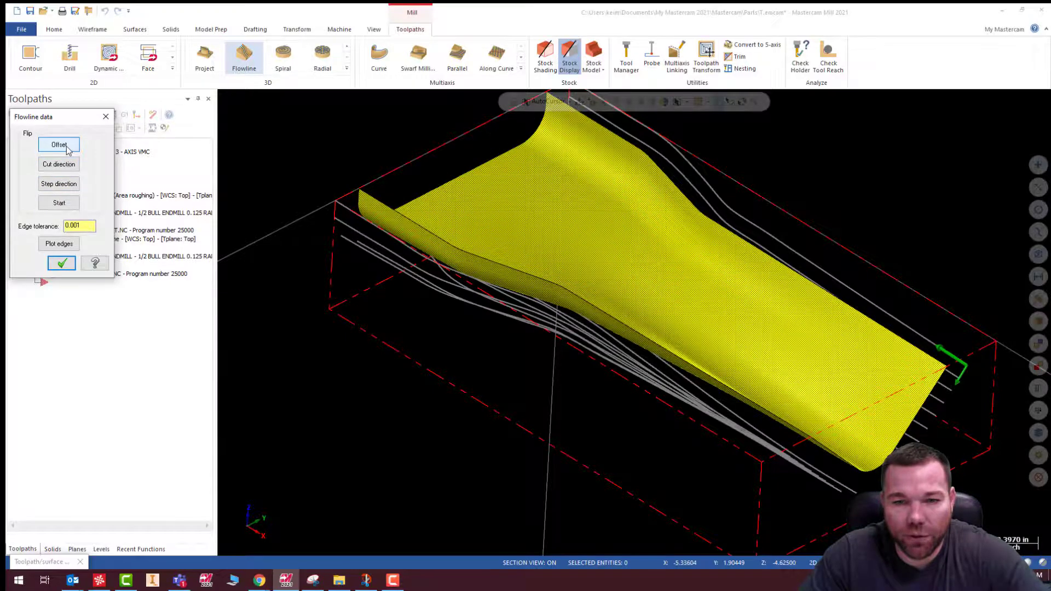
left_click(66, 148)
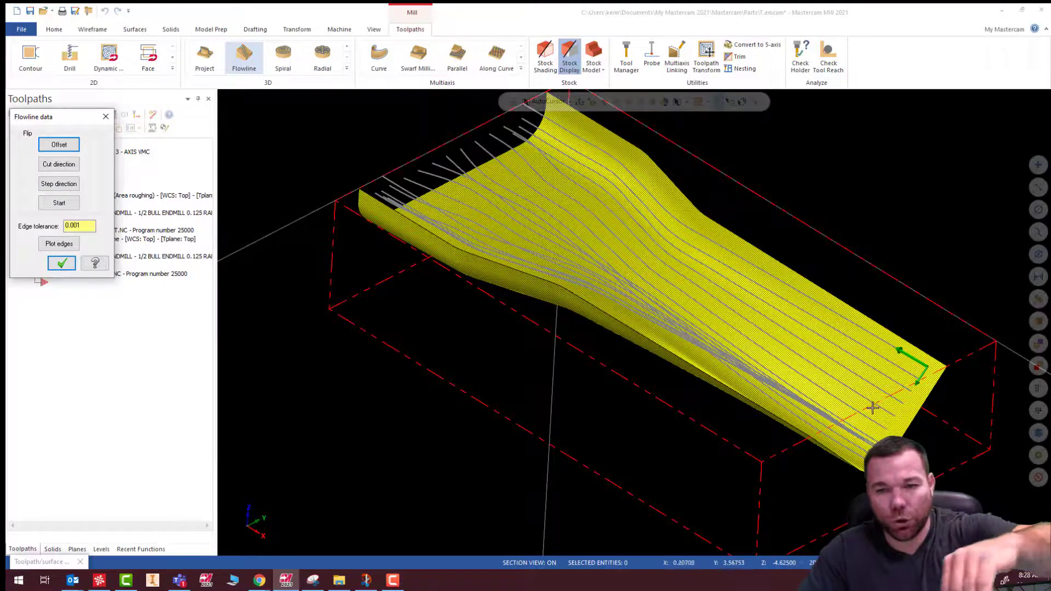
left_click(61, 264)
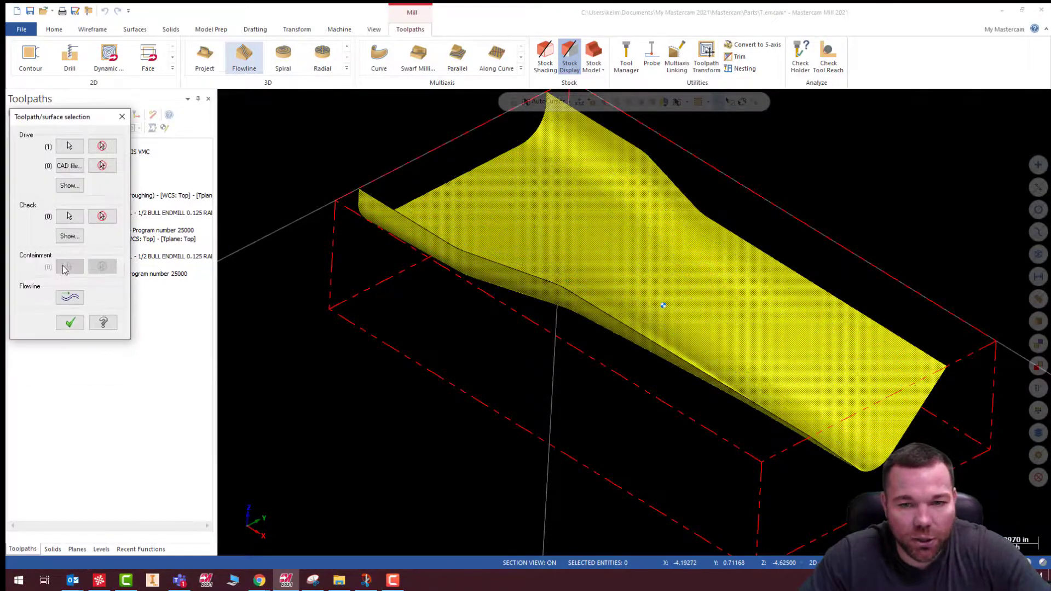
Step: Accept the surface selection and choose the 3/8 BALL ENDMILL from the mill_inch ALU tool library
left_click(73, 322)
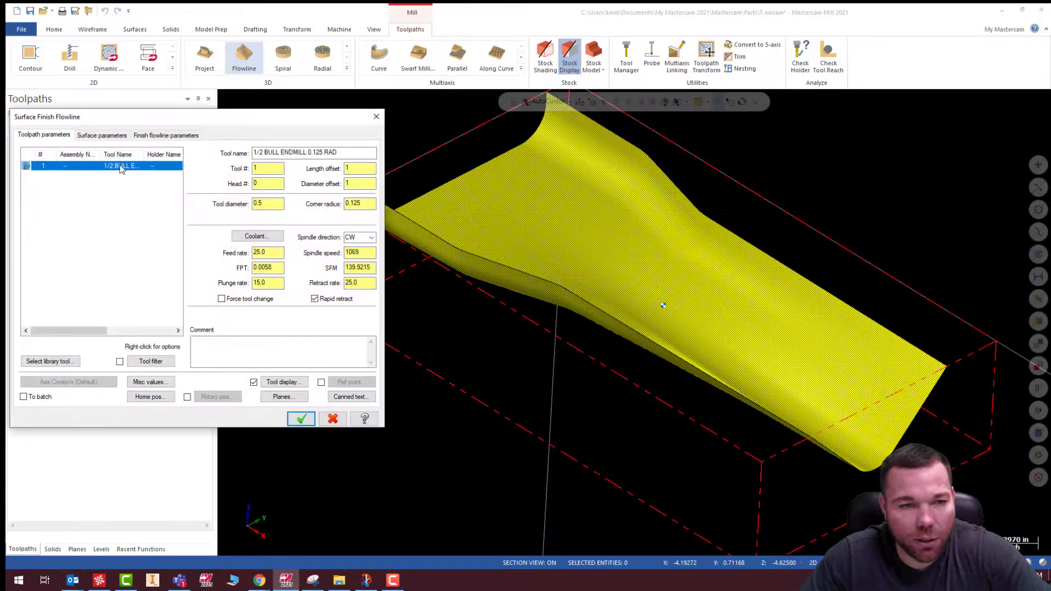
left_click(59, 362)
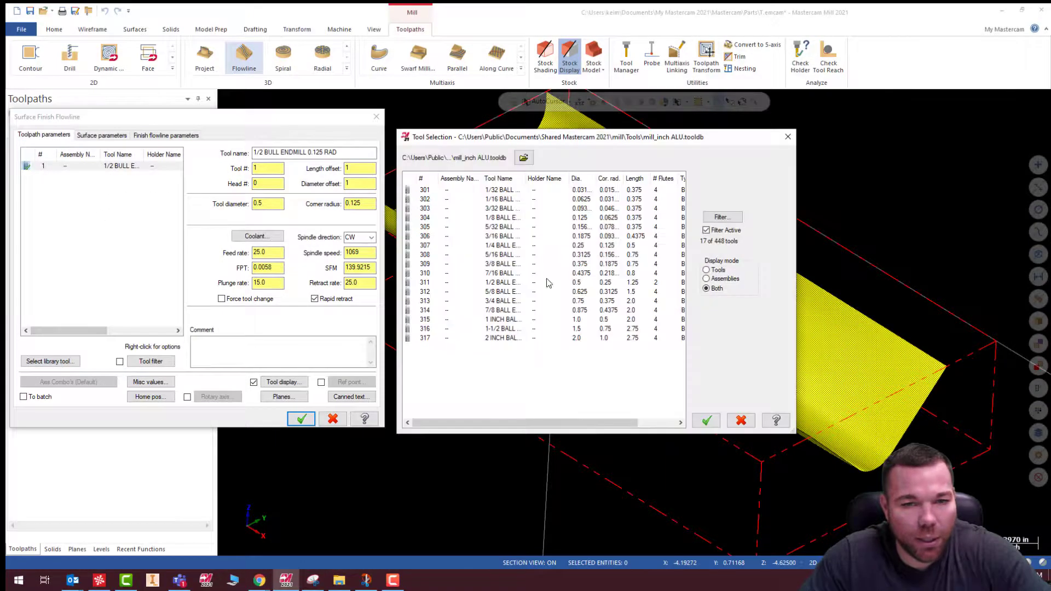
double_click(505, 265)
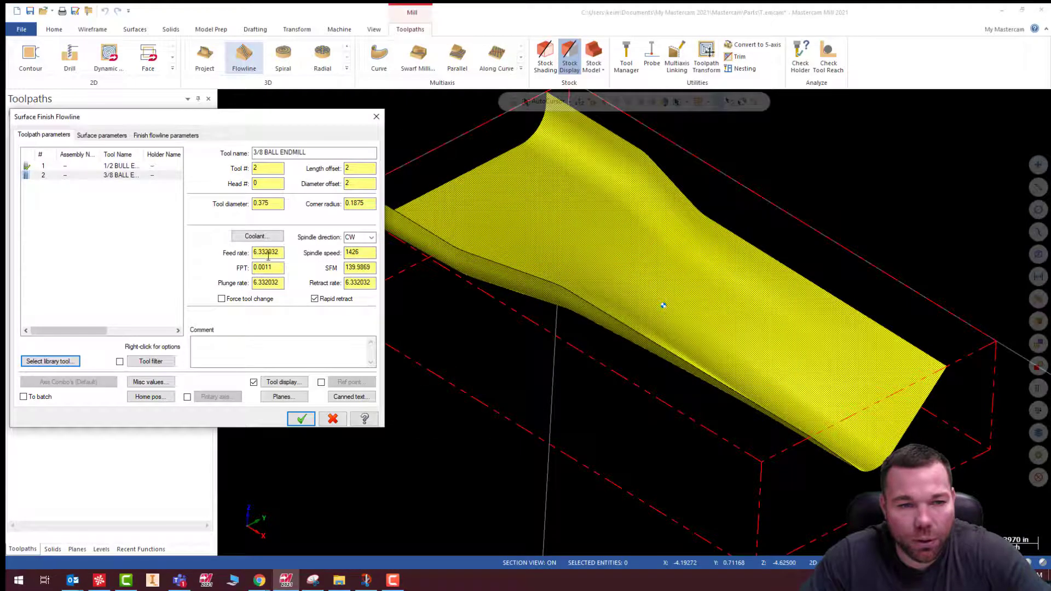
Step: Set the 3/8 ball endmill's feed rate to 100, spindle speed to 12000 and plunge rate to 35
double_click(269, 253)
type("1")
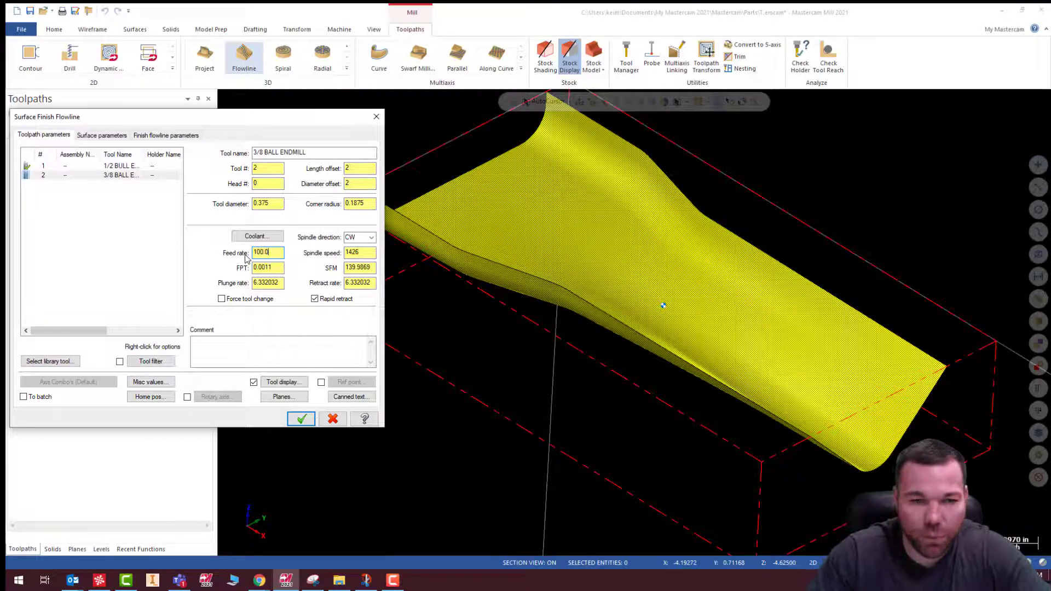
type("00.0")
double_click(359, 252)
type("12000")
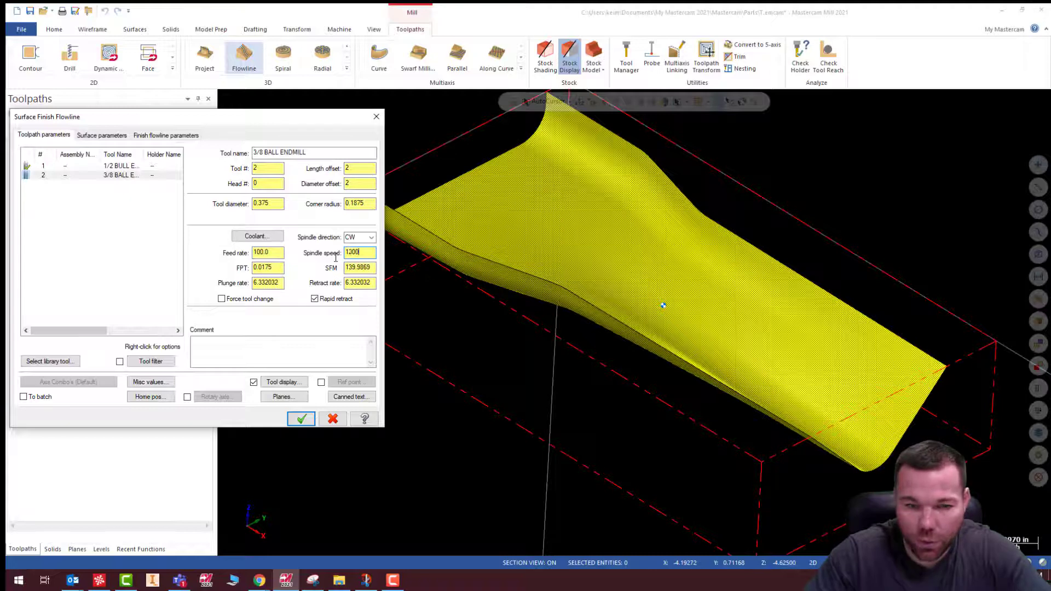
double_click(267, 282)
type("35")
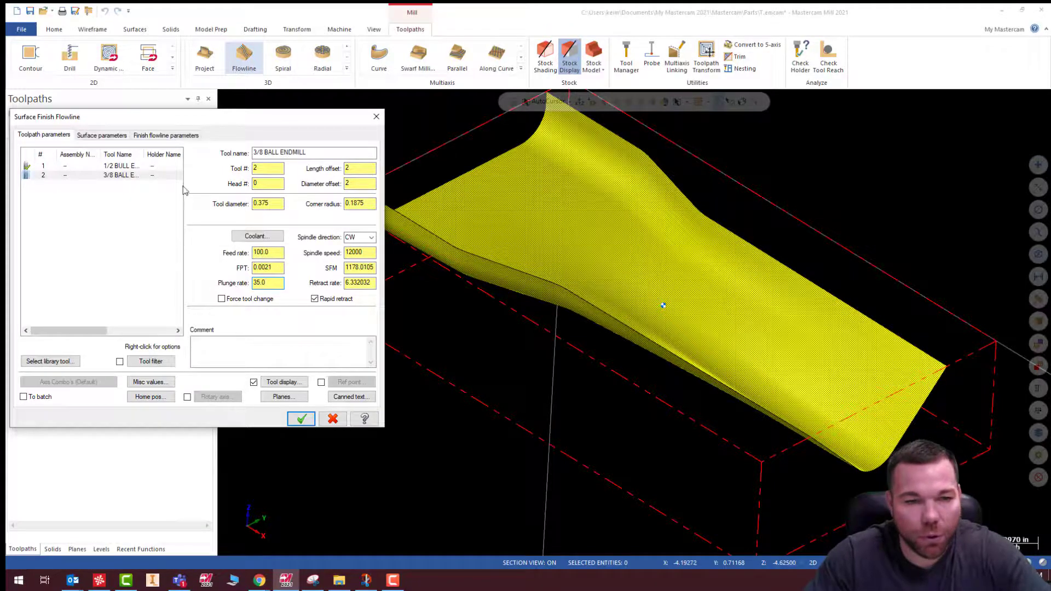
Step: Set the flowline stepover control's scallop height to 0.001
left_click(116, 136)
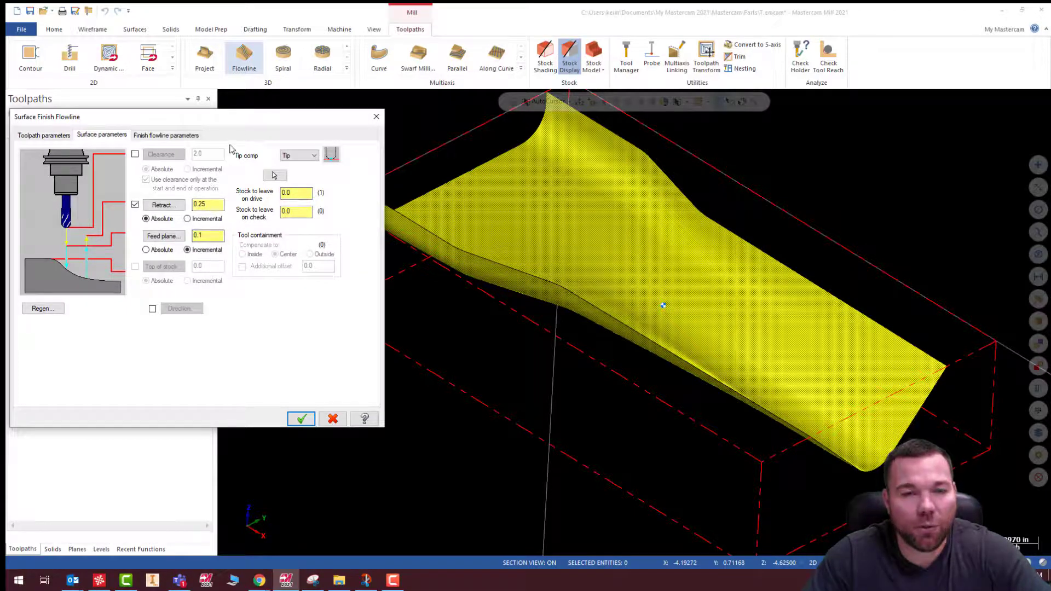
left_click(179, 136)
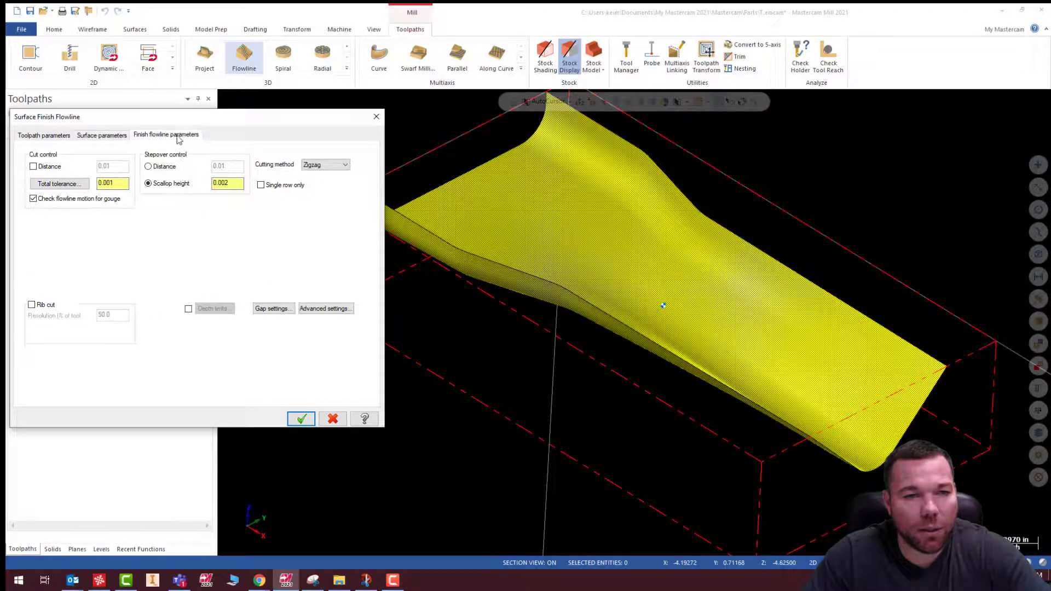
double_click(234, 183)
type("0")
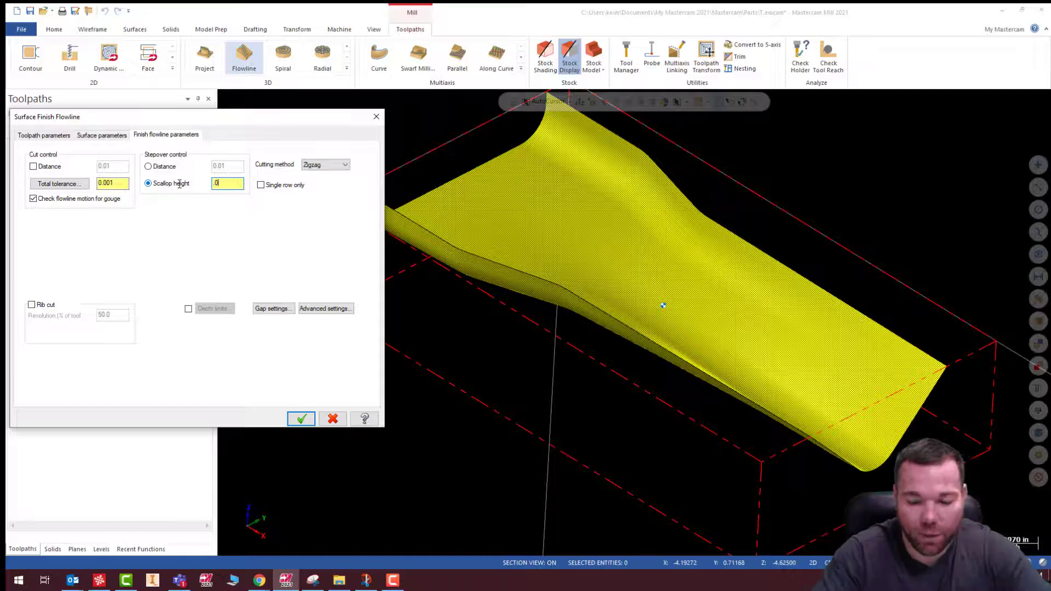
type(".001")
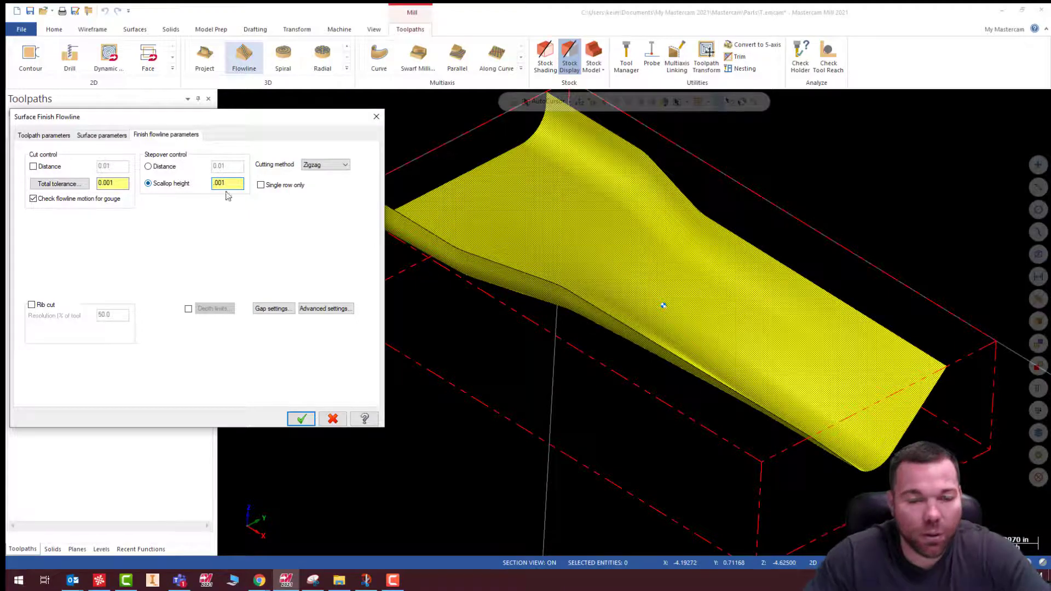
left_click(331, 165)
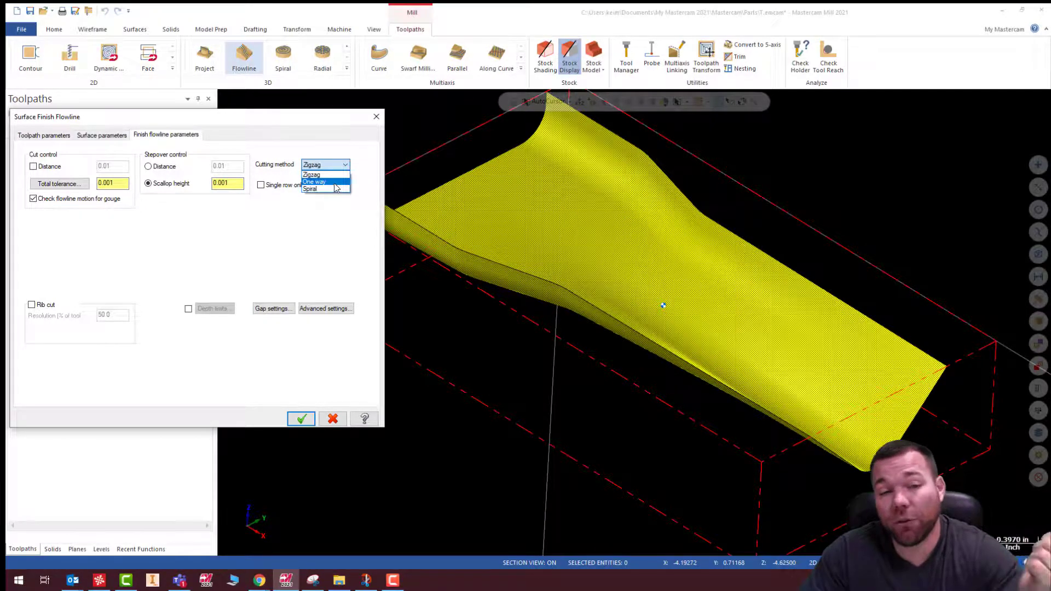
left_click(83, 136)
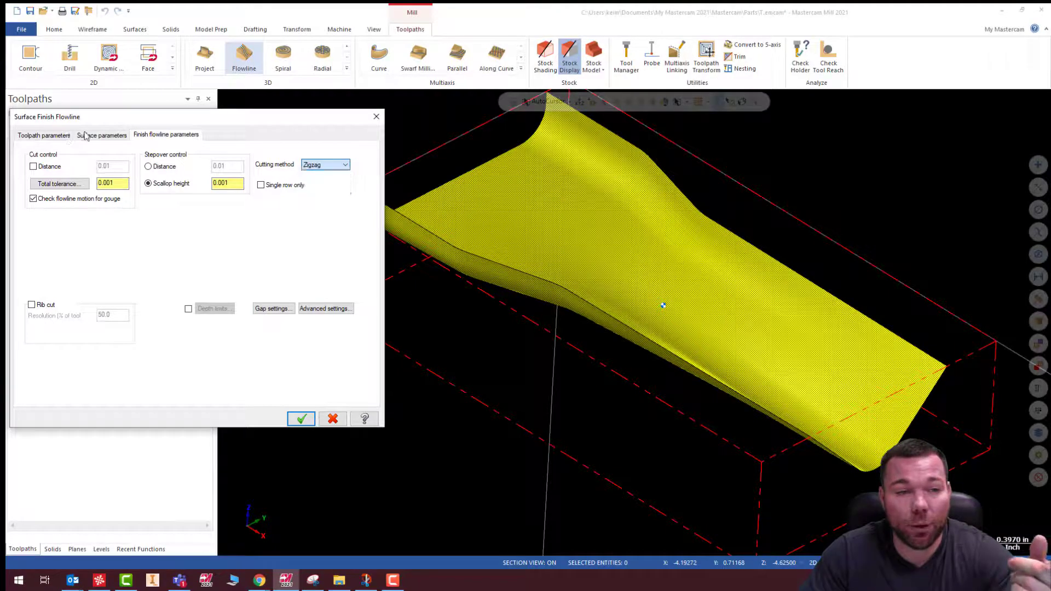
left_click(123, 137)
double_click(308, 193)
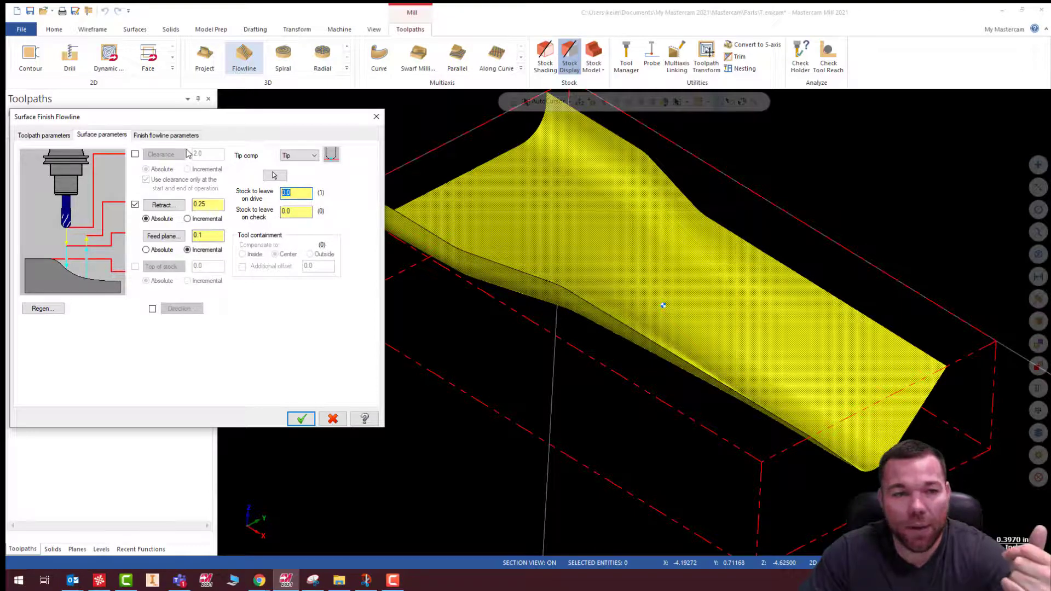
left_click(175, 135)
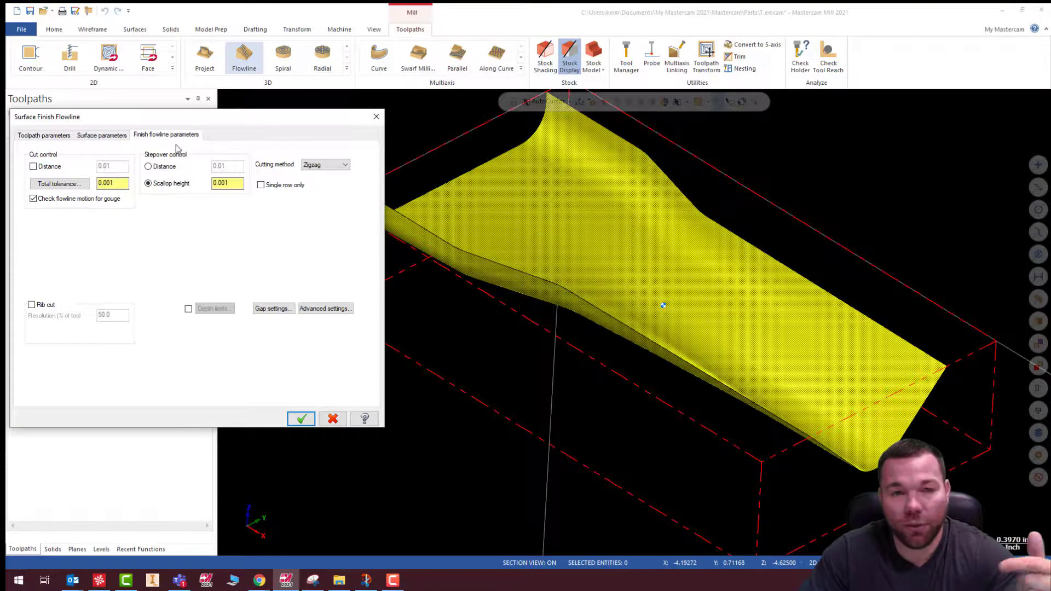
Step: Try the One way cutting method, return it to Zigzag, and generate the Flowline finishing toolpath
left_click(332, 165)
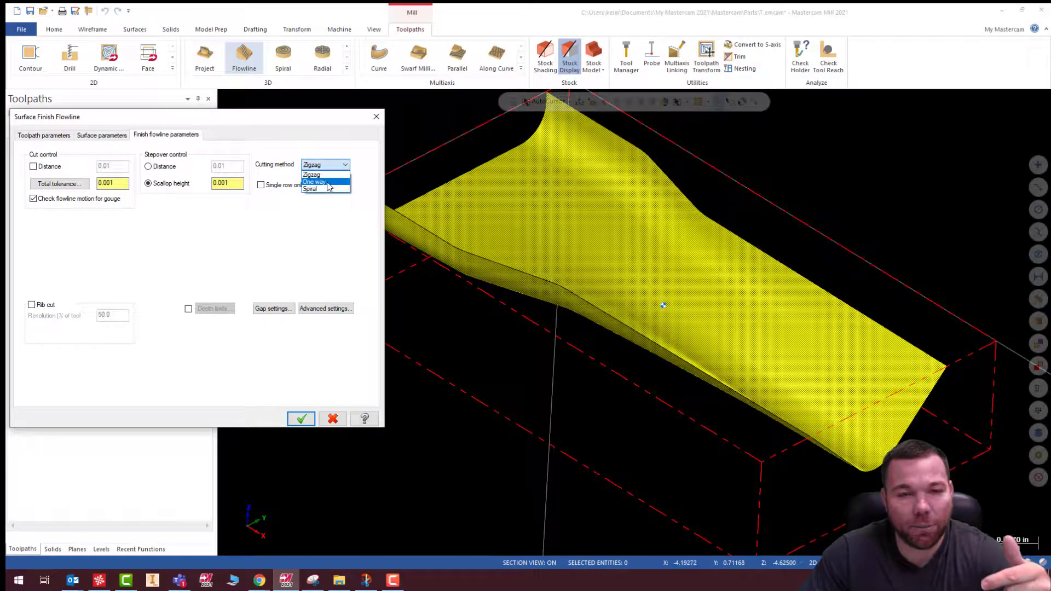
left_click(328, 183)
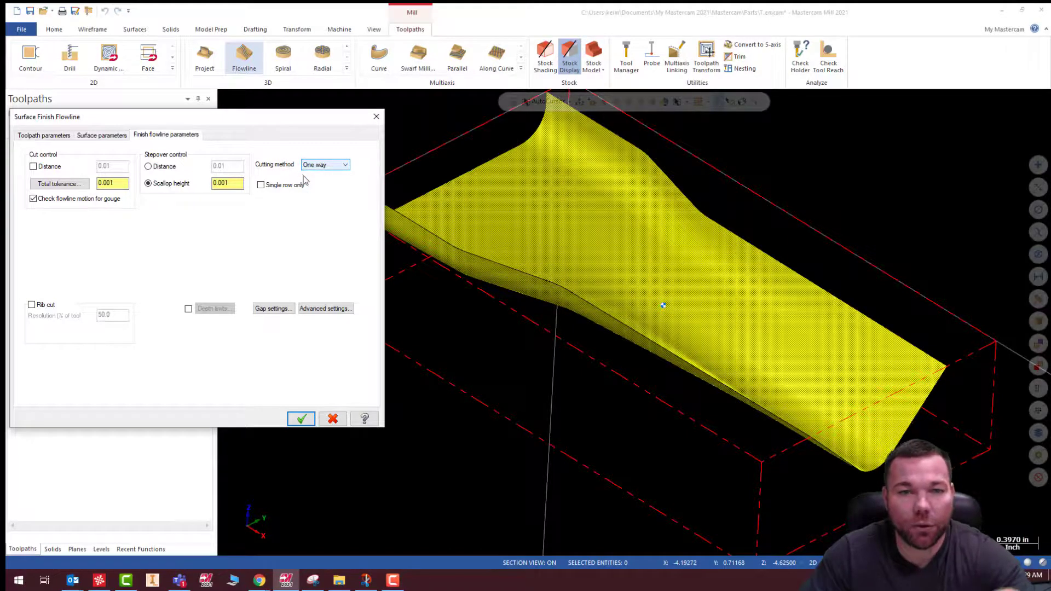
left_click(327, 166)
left_click(323, 174)
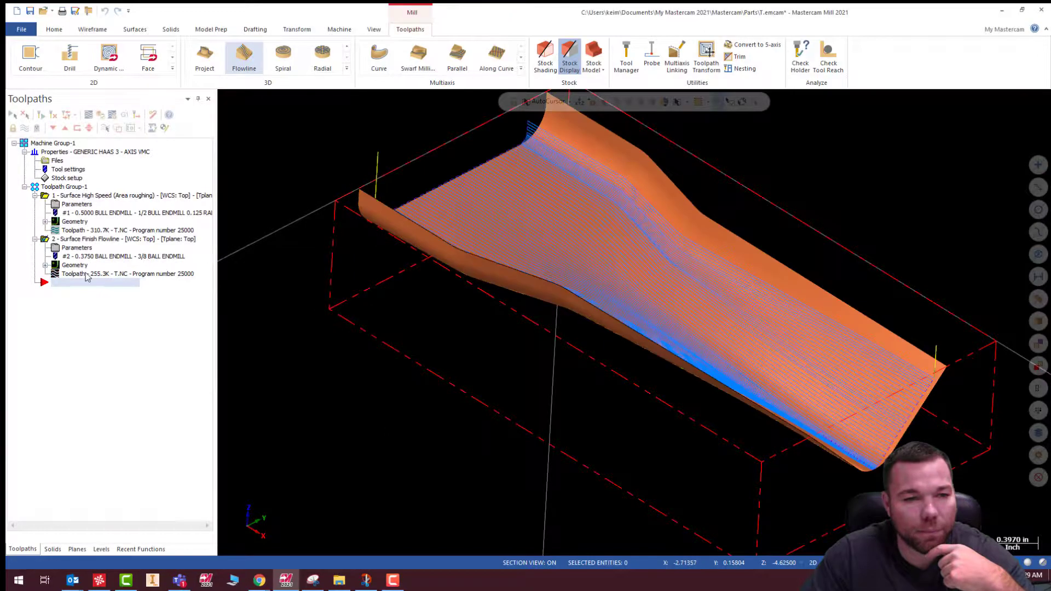
Step: Run a Verify simulation of the Area Roughing and Flowline finishing operations on the stock
middle_click_drag(782, 357, 732, 354)
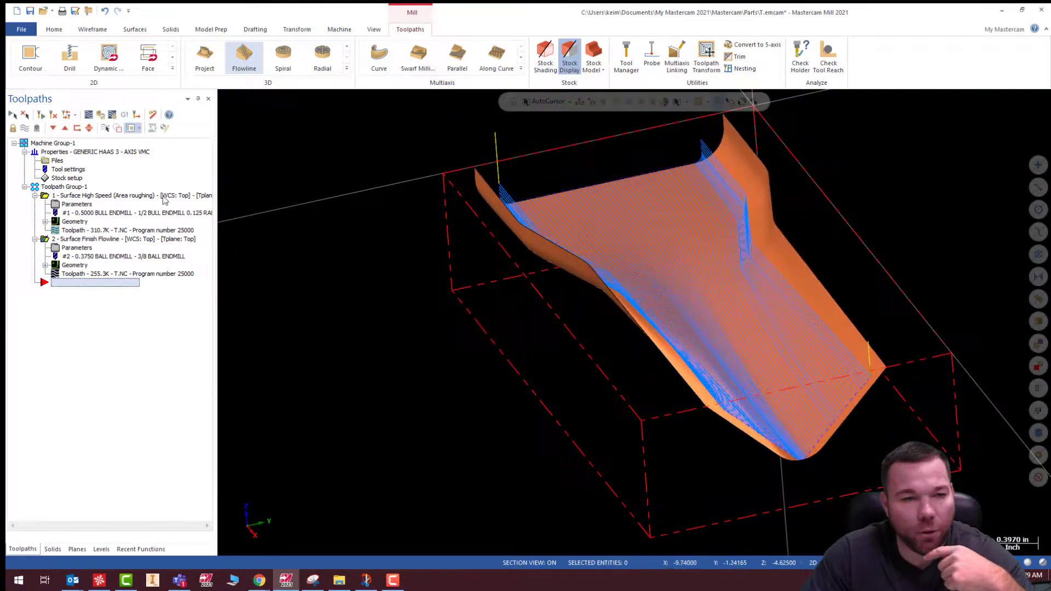
left_click(99, 116)
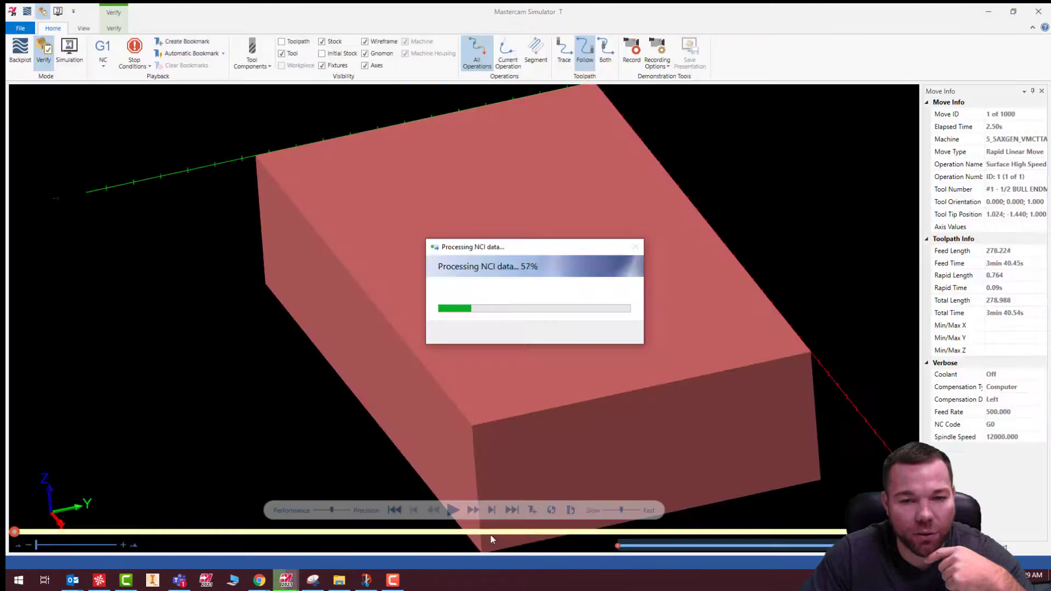
left_click(452, 510)
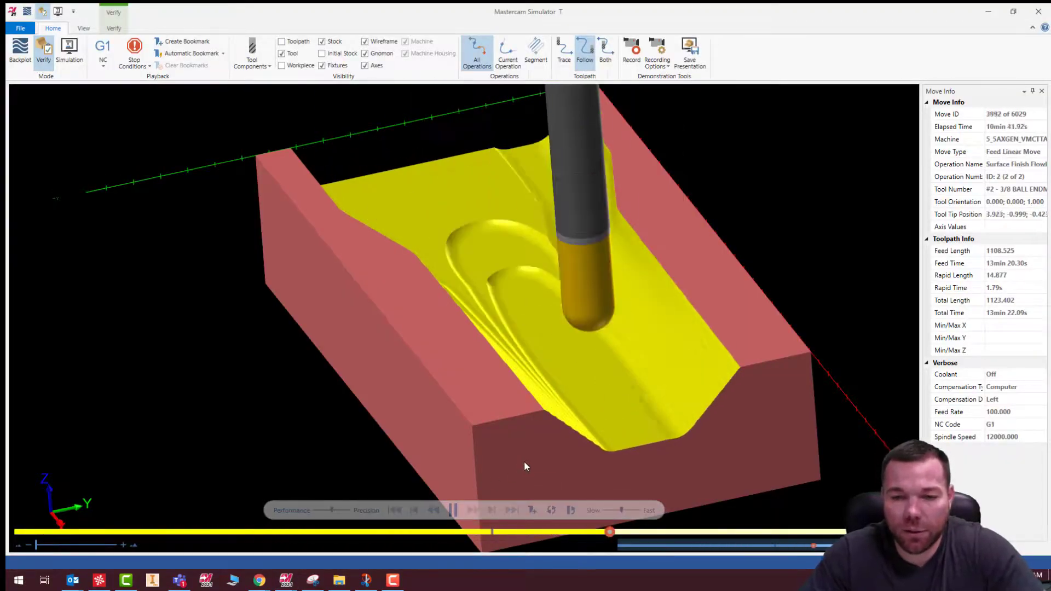
Step: Examine the surface finish on the simulated stock from several angles and close the simulator
middle_click_drag(524, 467, 748, 375)
scroll(603, 213, "down", 5)
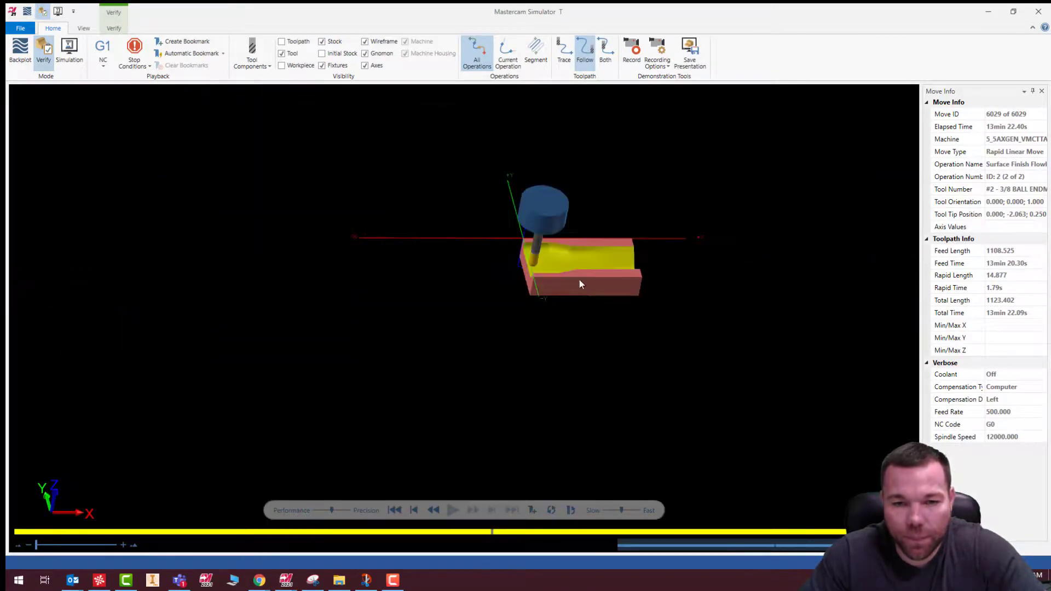
scroll(579, 280, "up", 8)
middle_click_drag(593, 253, 605, 260)
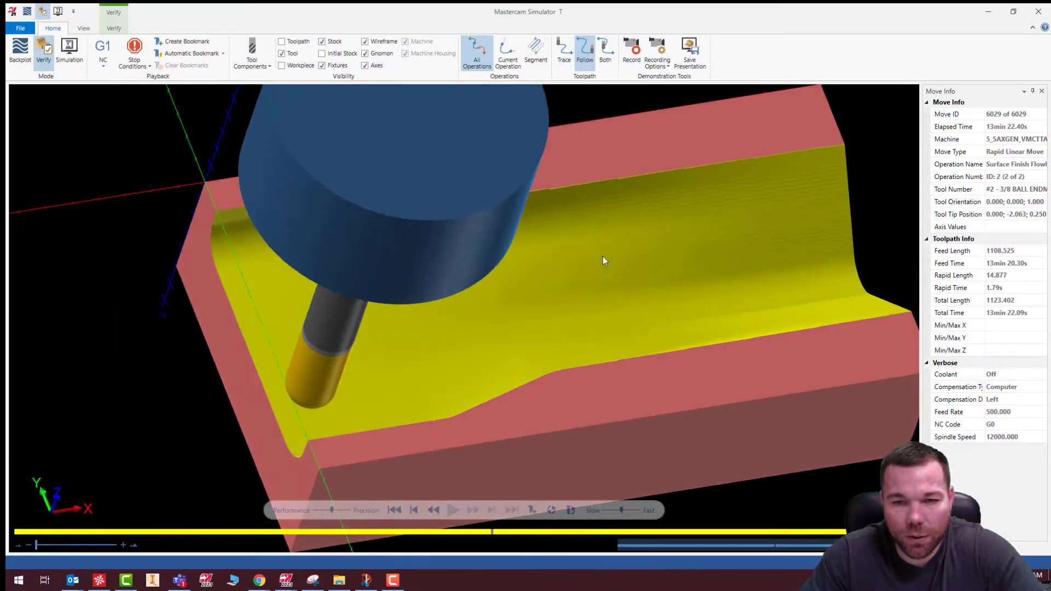
left_click(1040, 12)
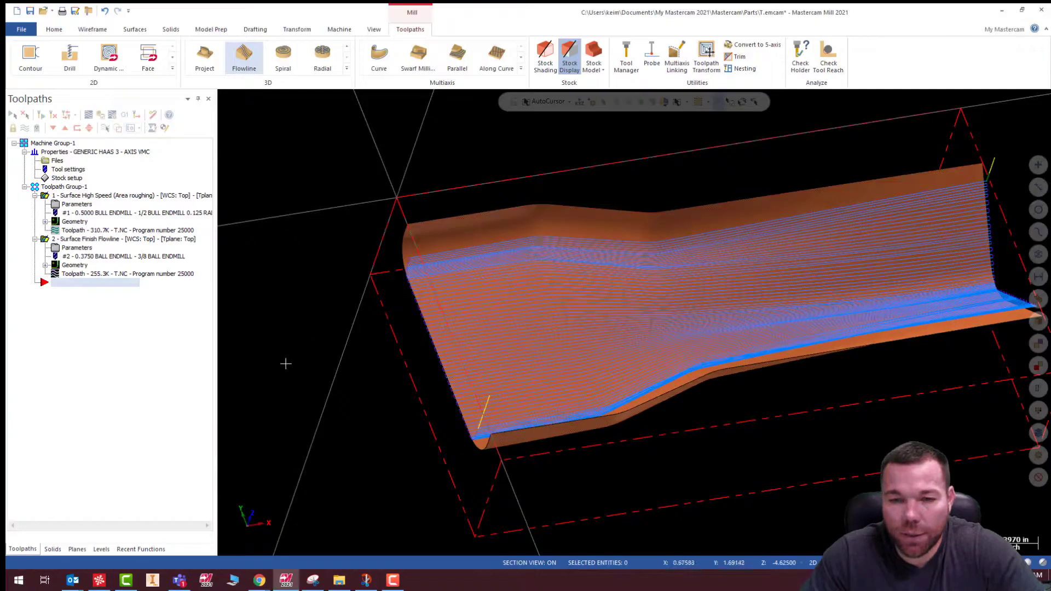
scroll(426, 328, "down", 3)
scroll(758, 268, "up", 2)
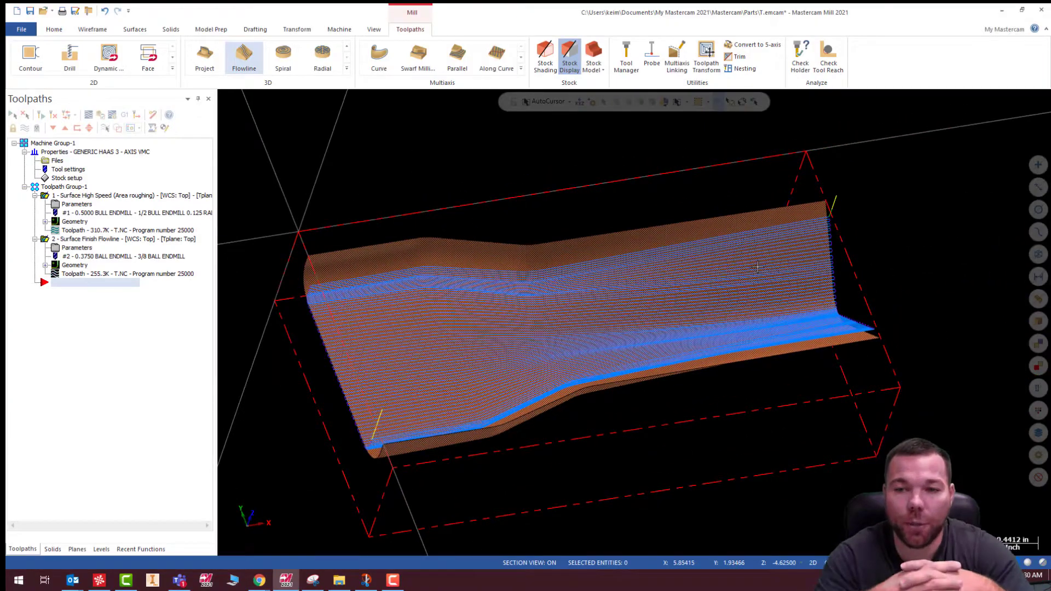